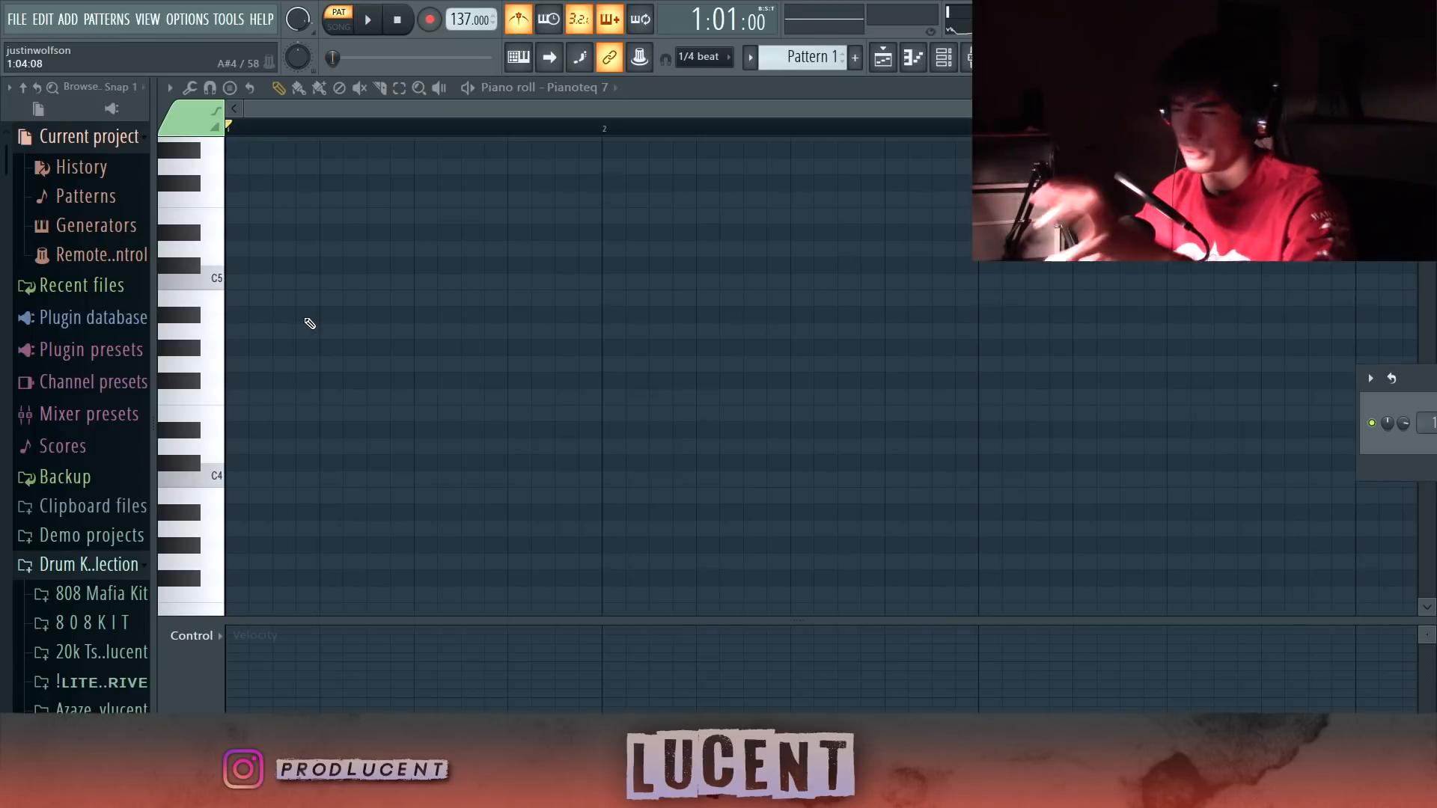
- Draw an ascending run of G4, F5, A#5 and D6 in bar 1 and play it back
scroll(258, 375, down, 1)
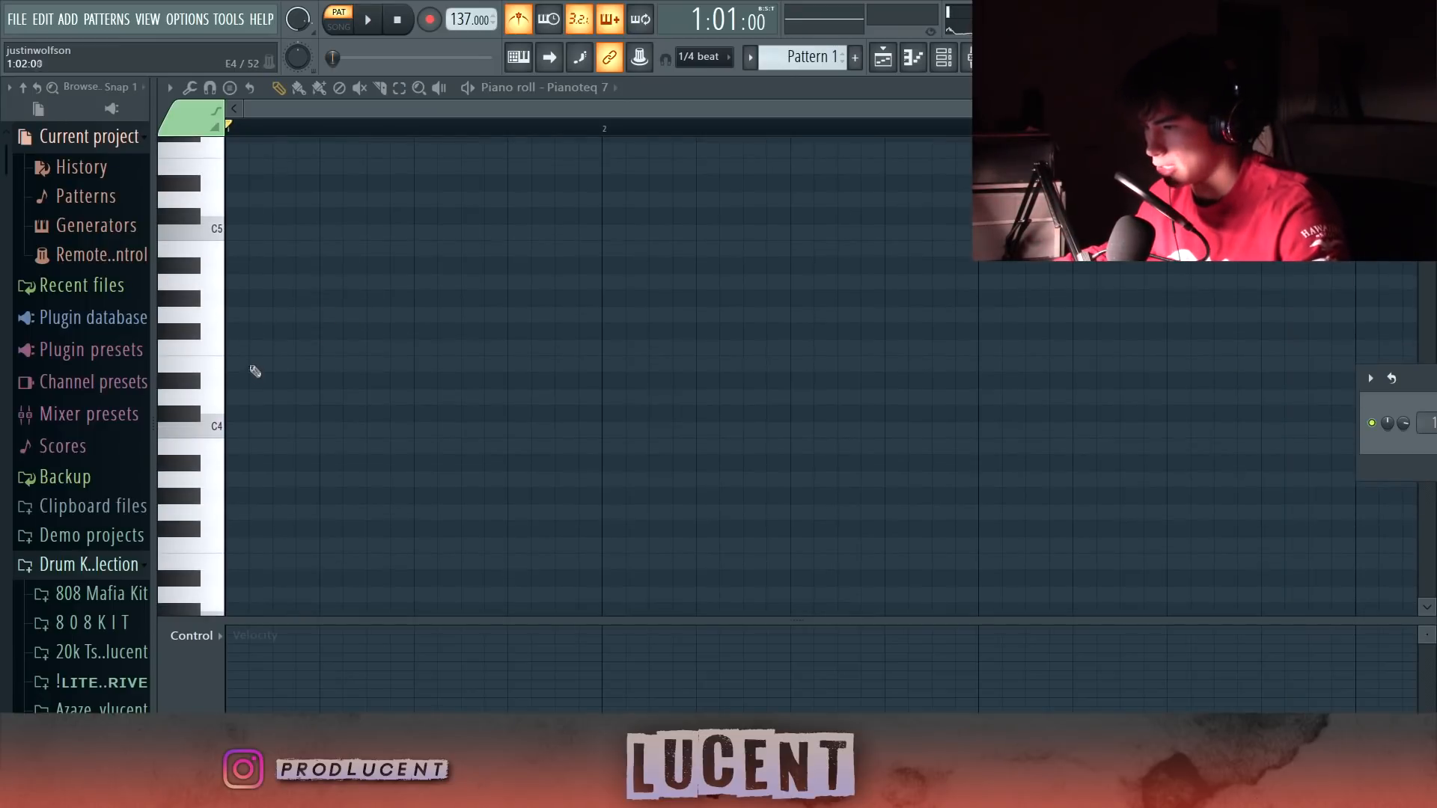
scroll(254, 419, up, 4)
click(236, 380)
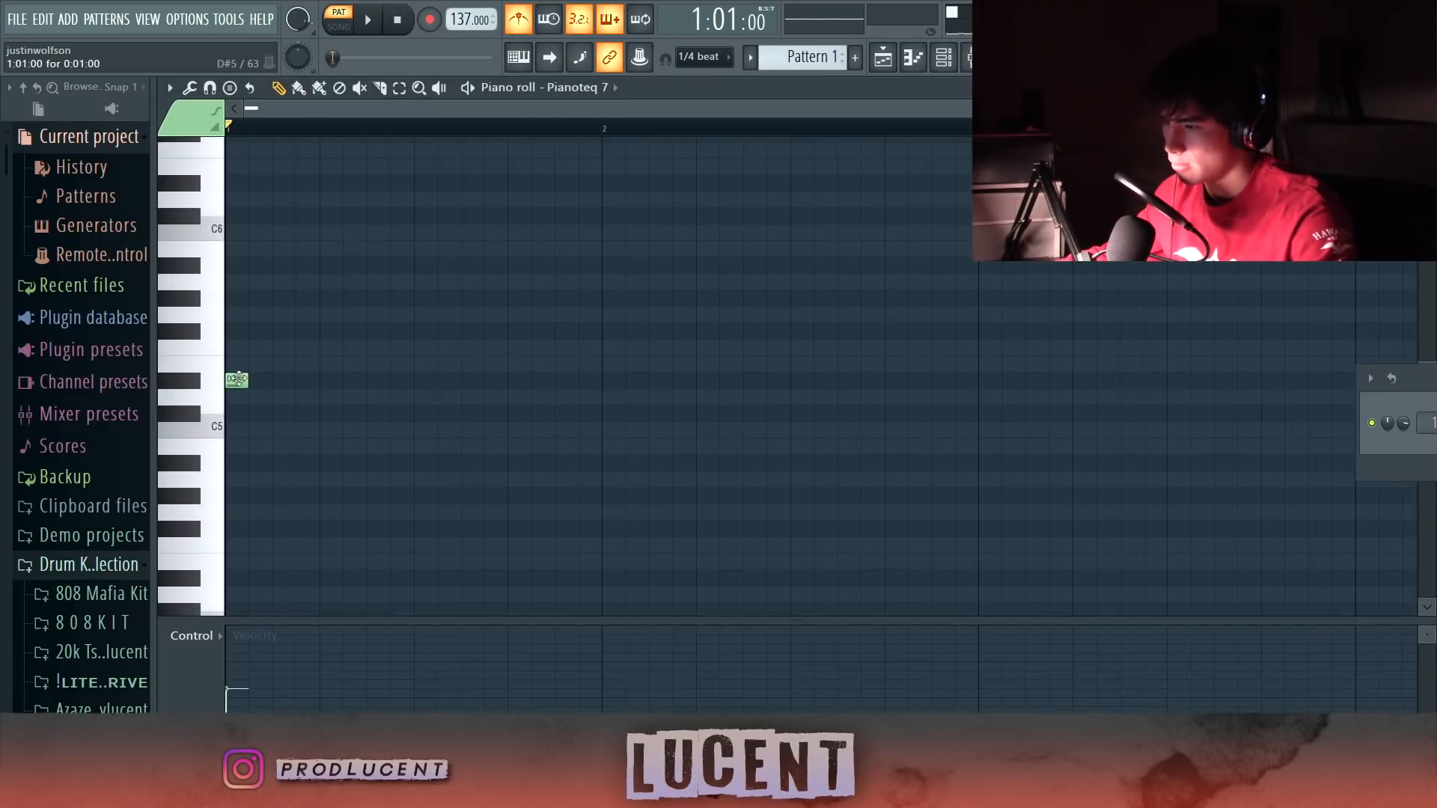
scroll(255, 387, up, 2)
scroll(296, 386, up, 1)
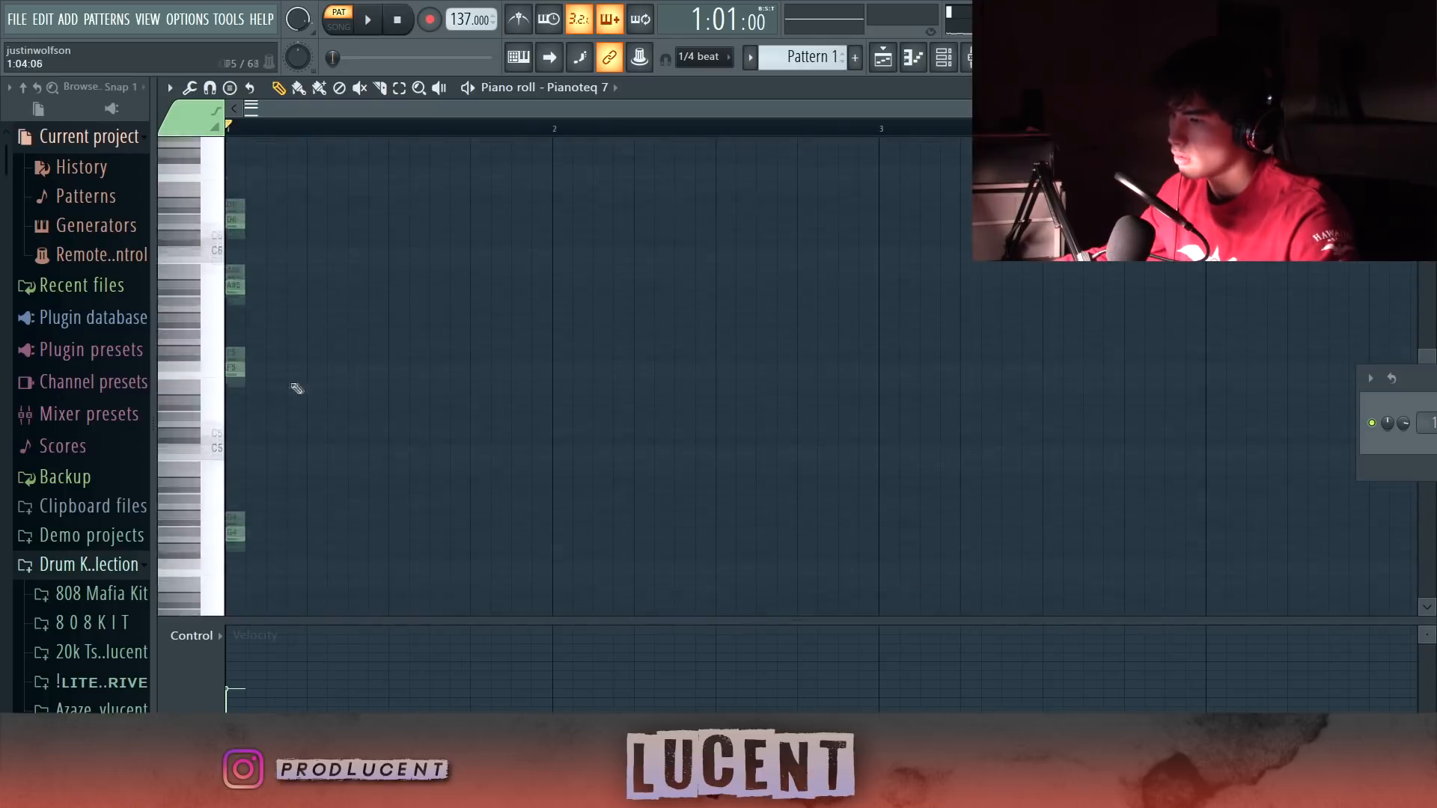
right_click(229, 398)
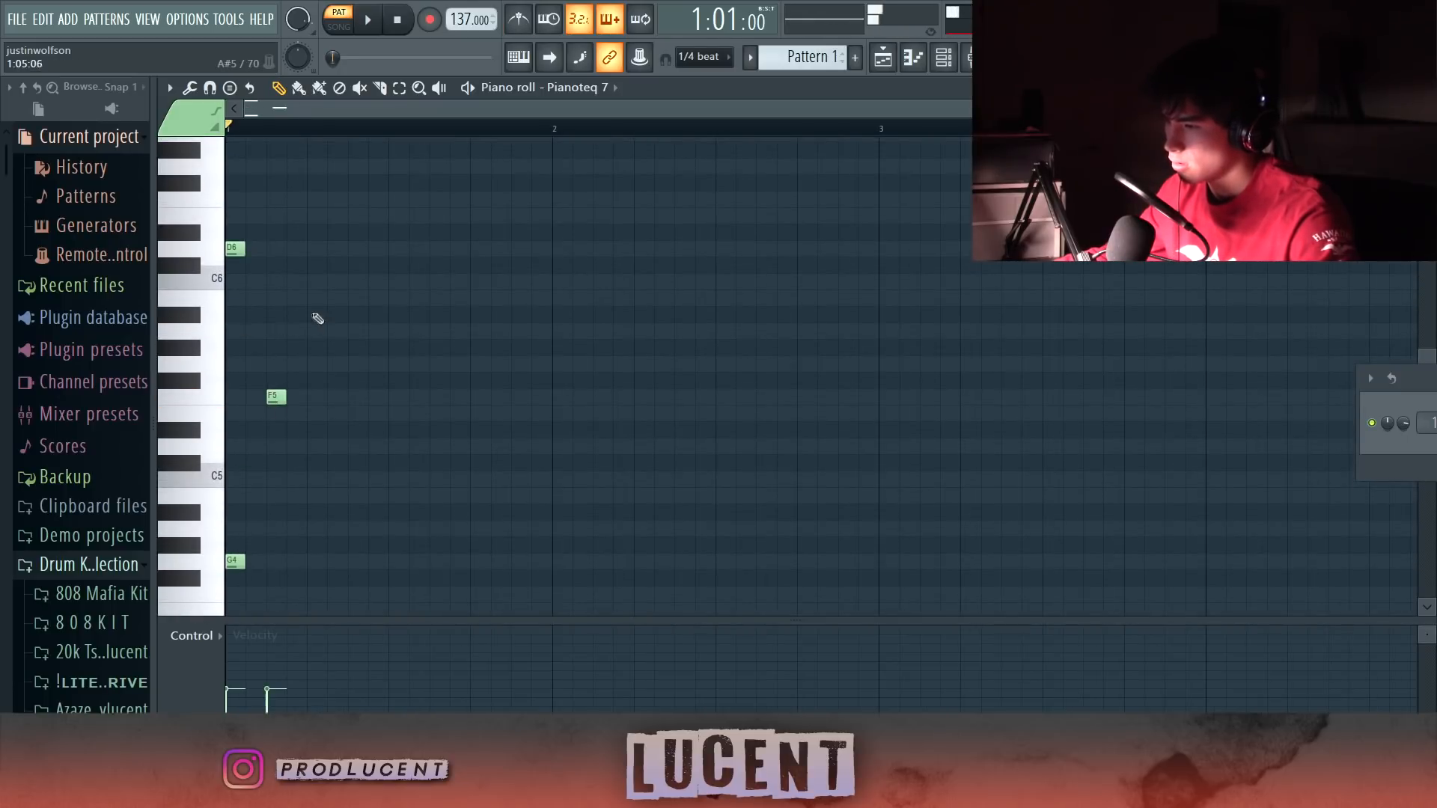
key(space)
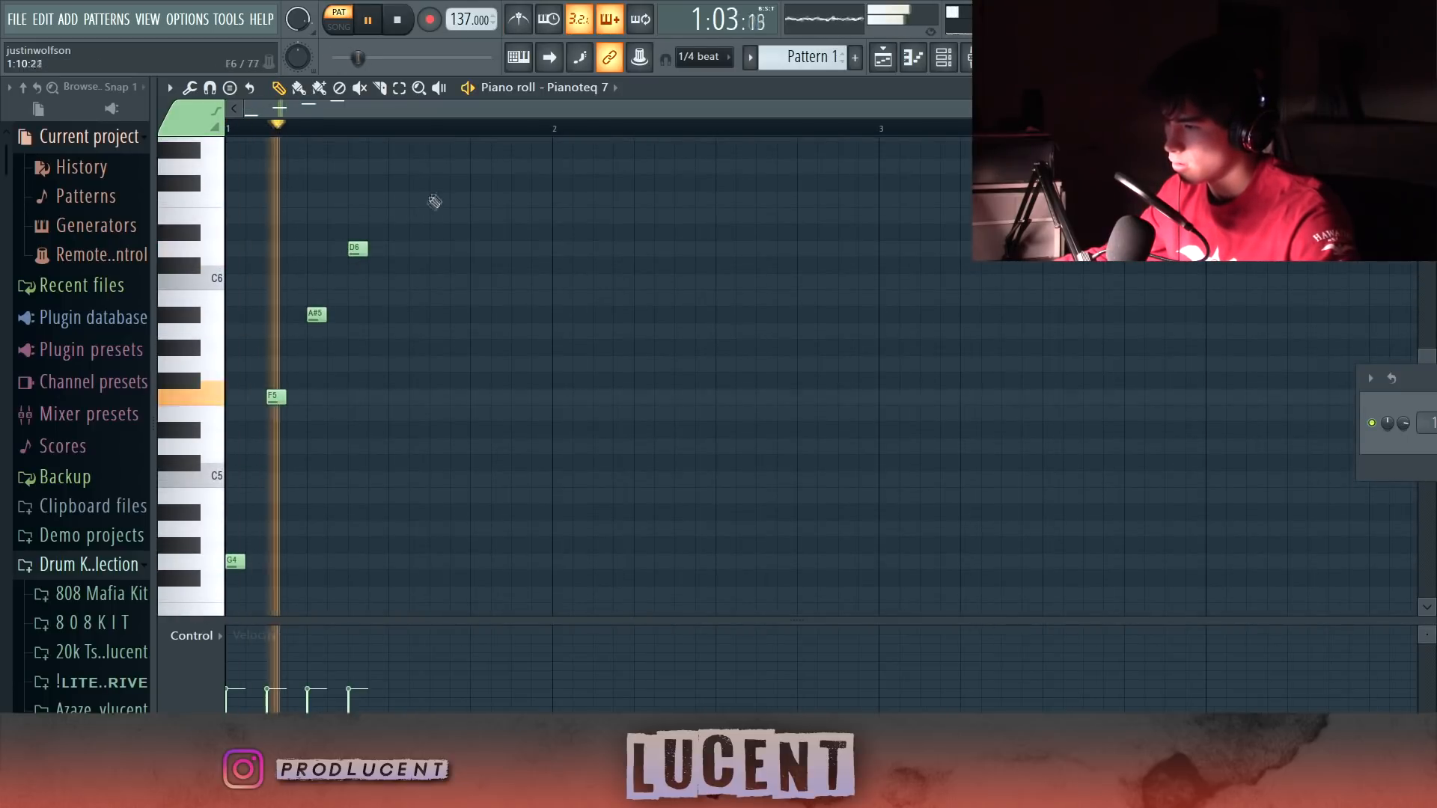
- Continue the melody with a descending run of C6, A#5, A5, F5 and D5 in the second half of bar 2
click(353, 255)
scroll(434, 253, down, 1)
click(516, 233)
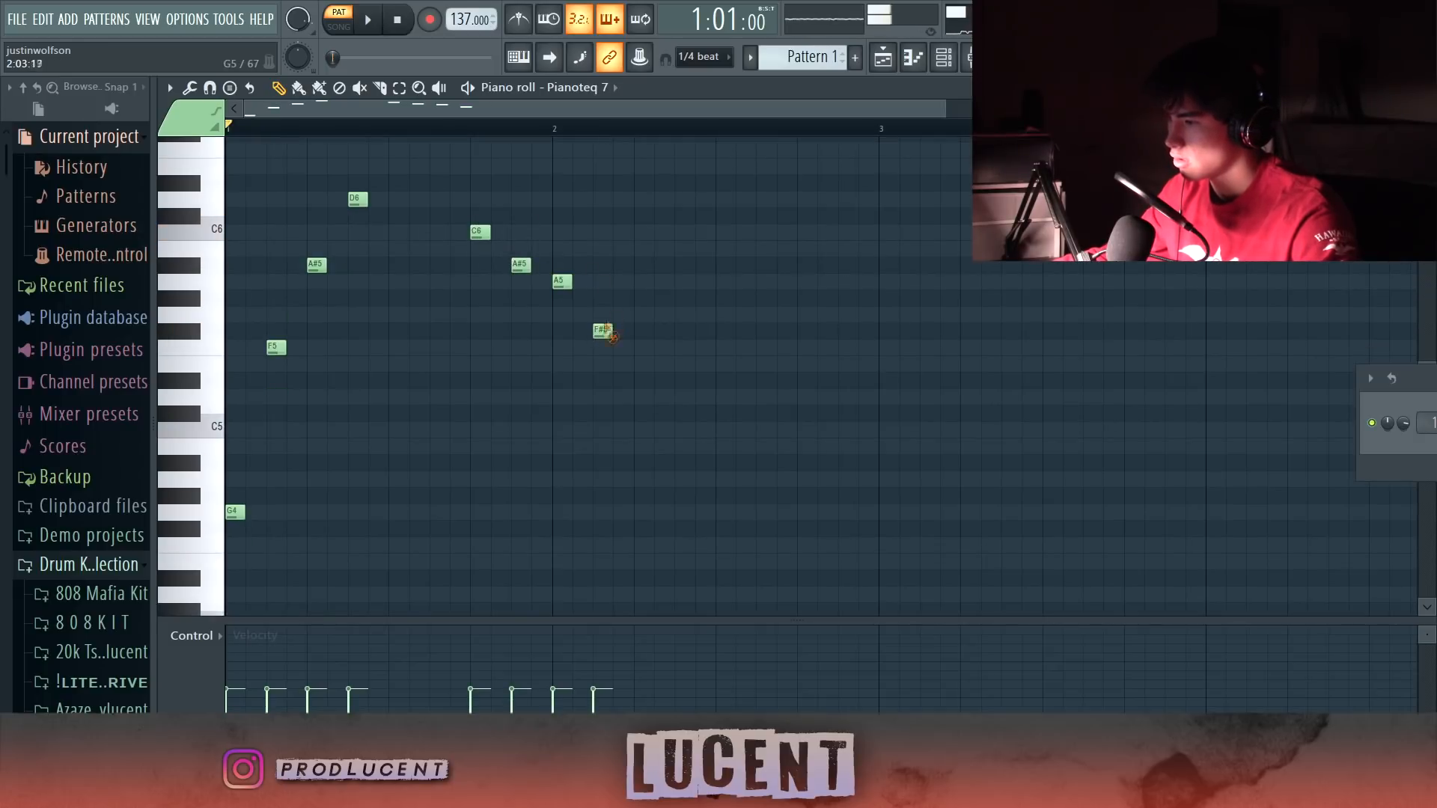
key(ctrl+d)
scroll(718, 124, down, 1)
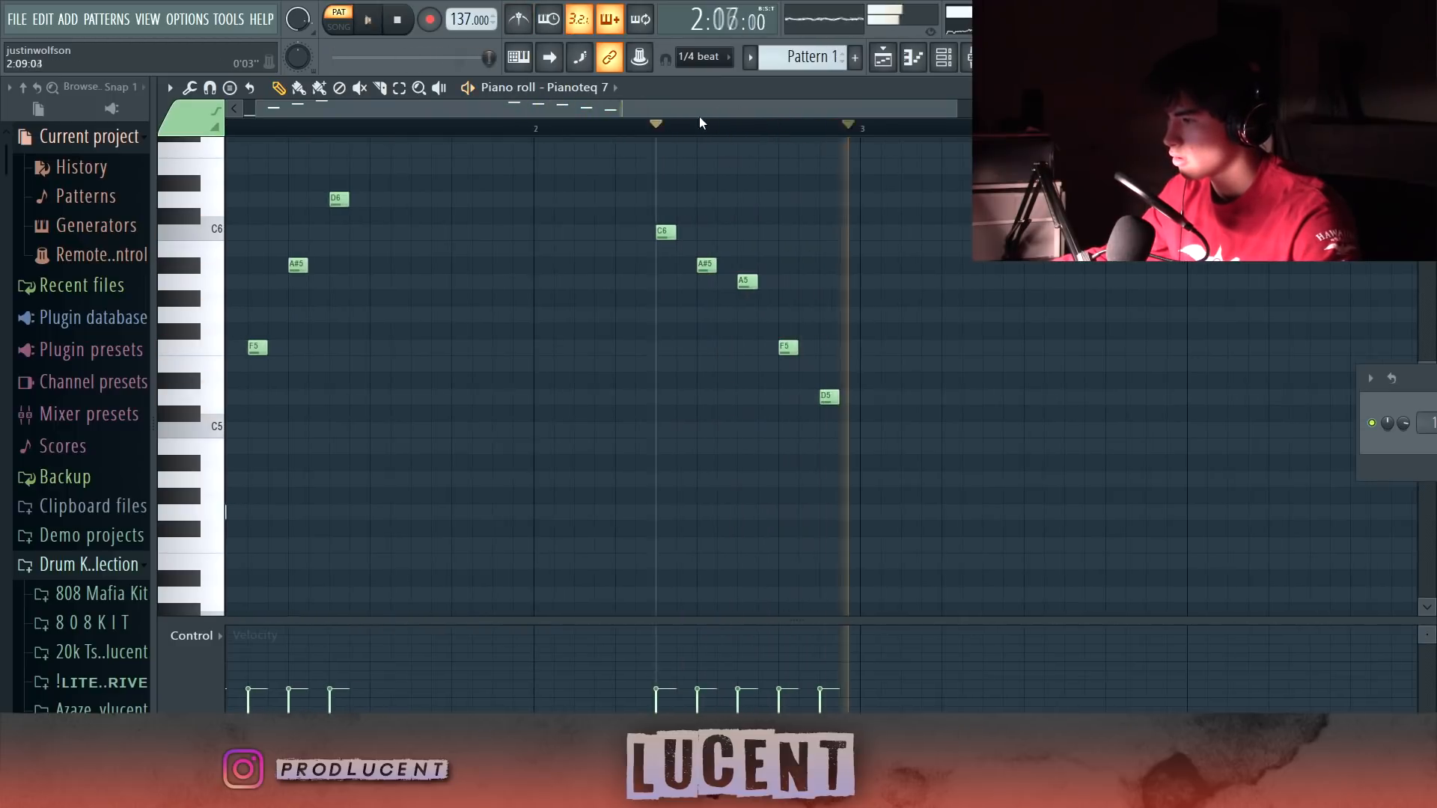
- Add a rising run of C4, G4, D5 and E5 from the start of bar 3 and play the melody back
click(881, 485)
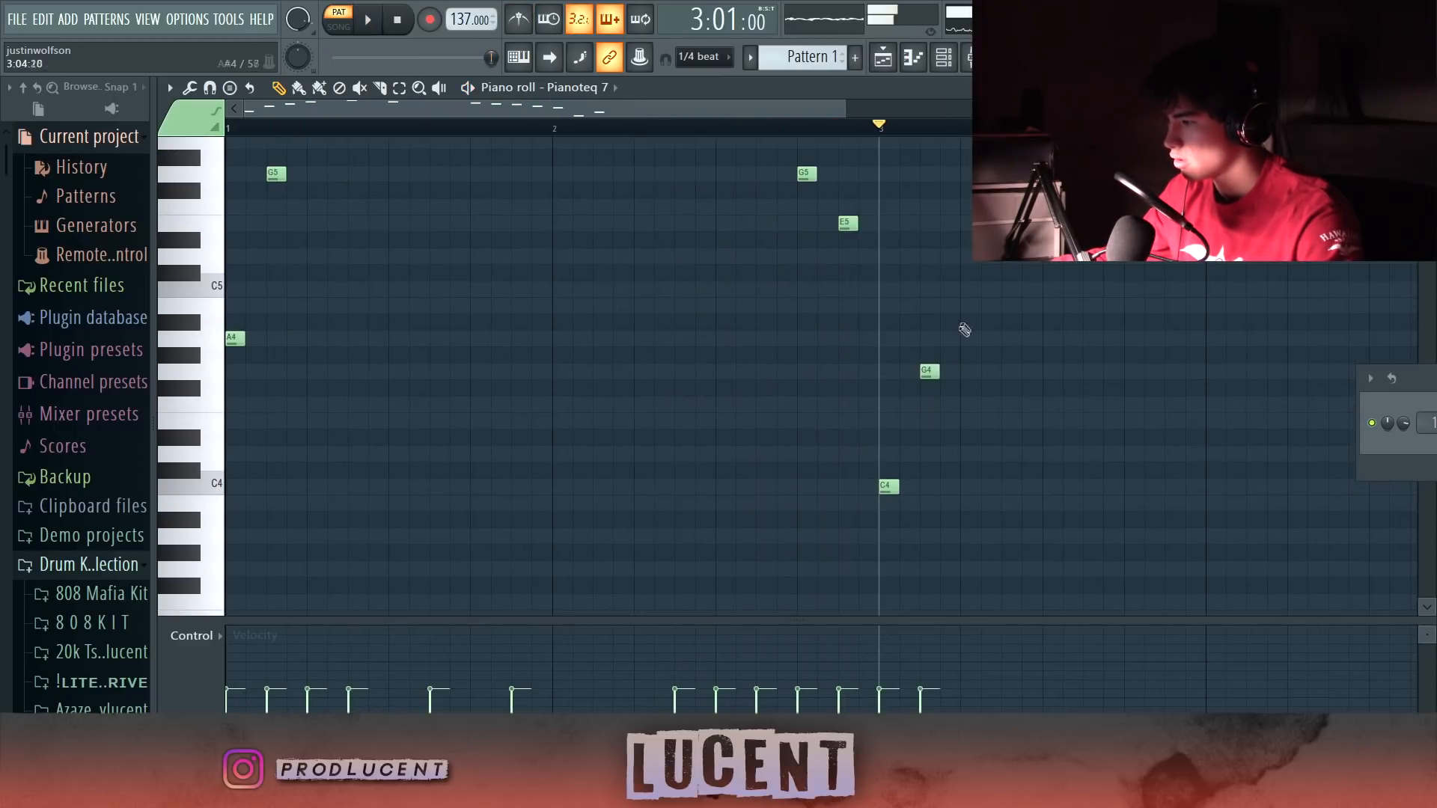
click(968, 258)
scroll(1003, 297, up, 3)
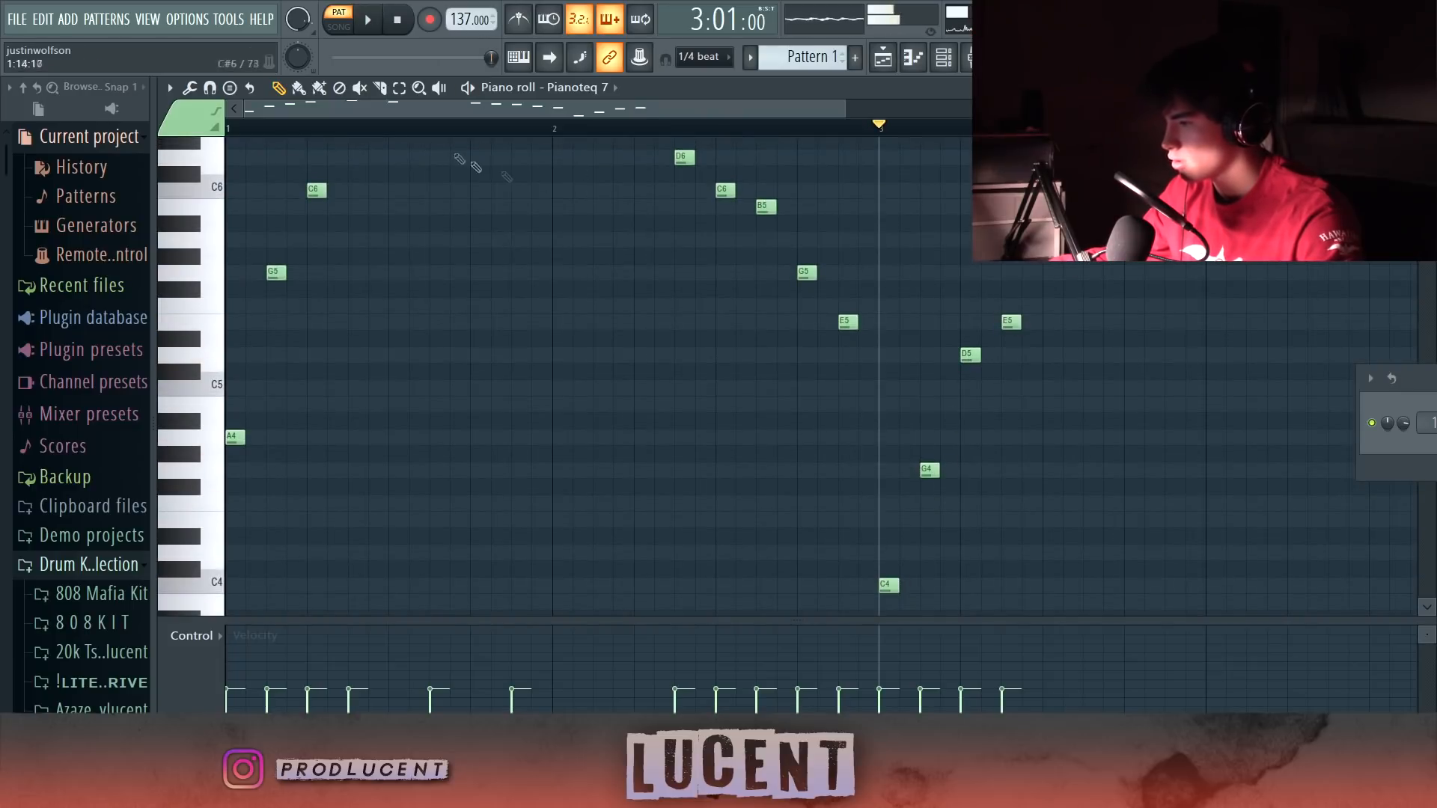
key(space)
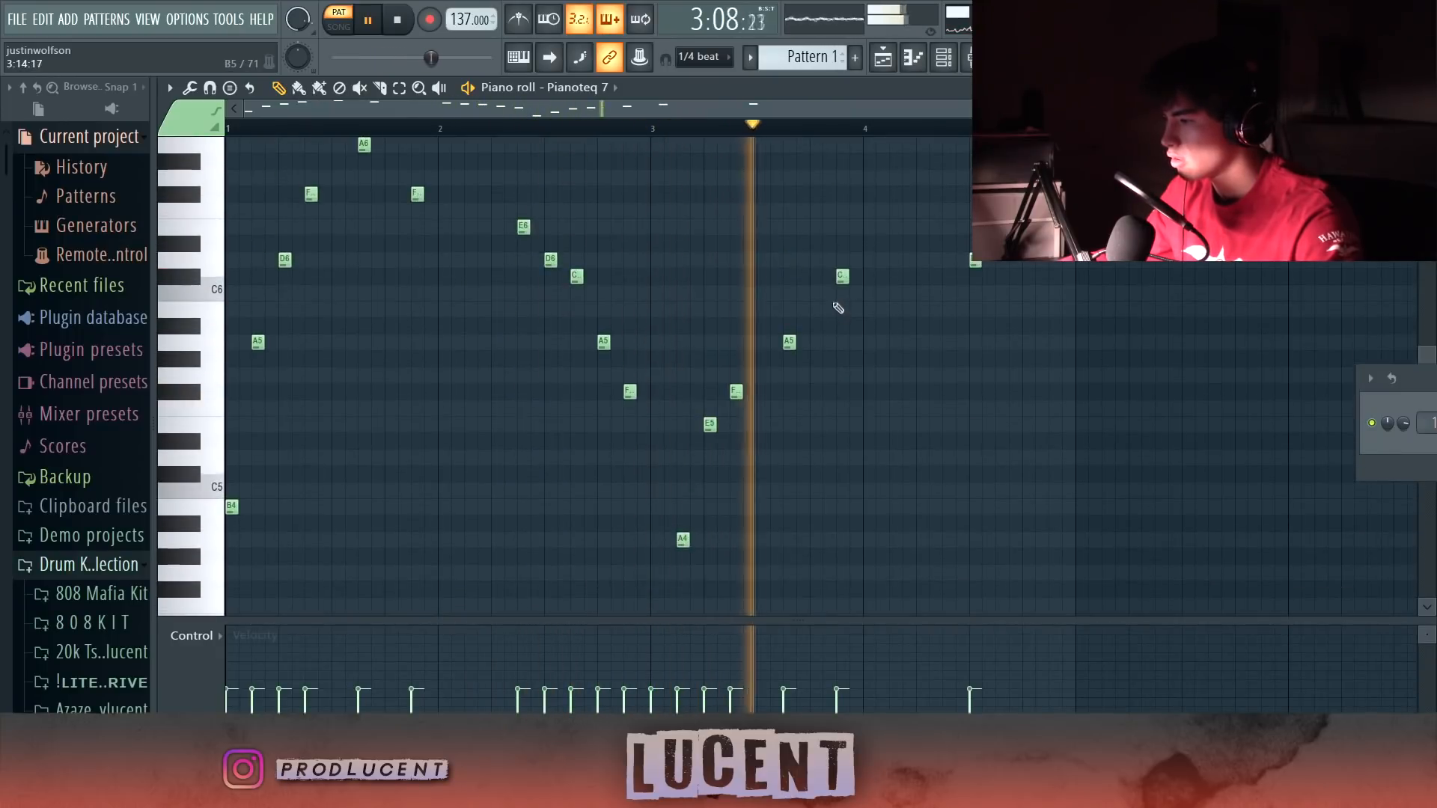
key(space)
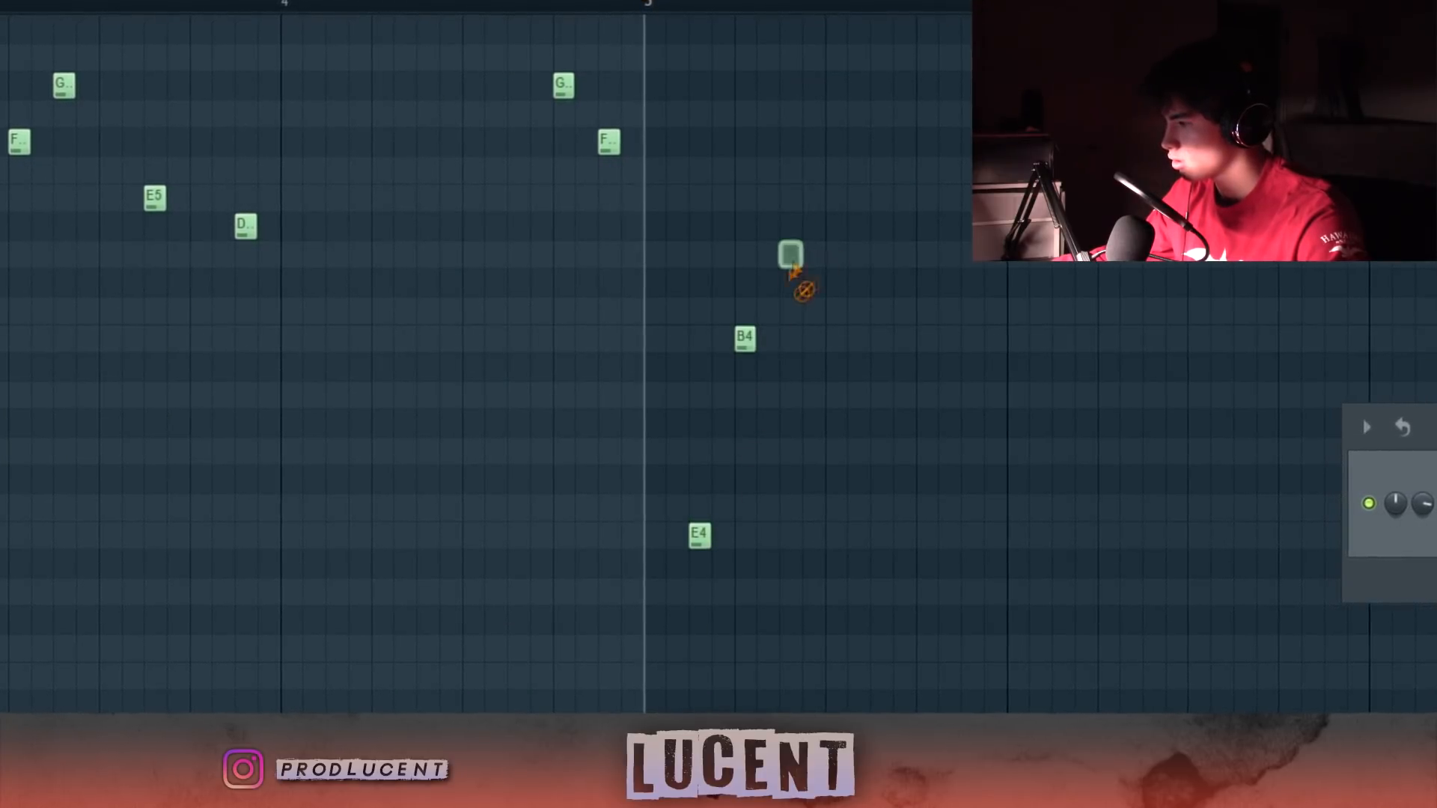
- Build a rising run of E4, B4 and C#5 in bar 5 and play it back
key(space)
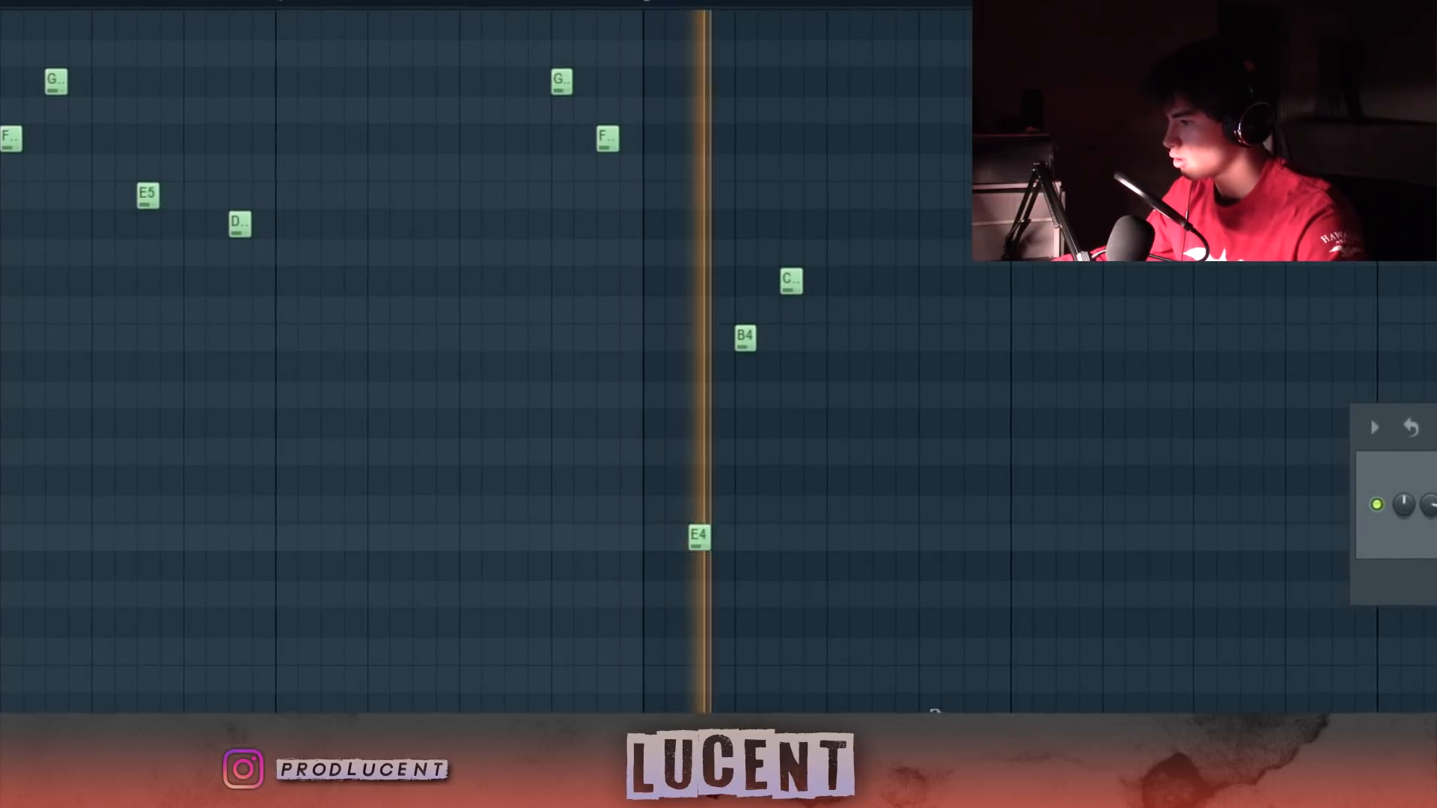
scroll(917, 677, down, 2)
key(space)
- Stack the opening bar 1 notes into one chord at the start, with G#5 as its top note
drag(988, 722, 686, 335)
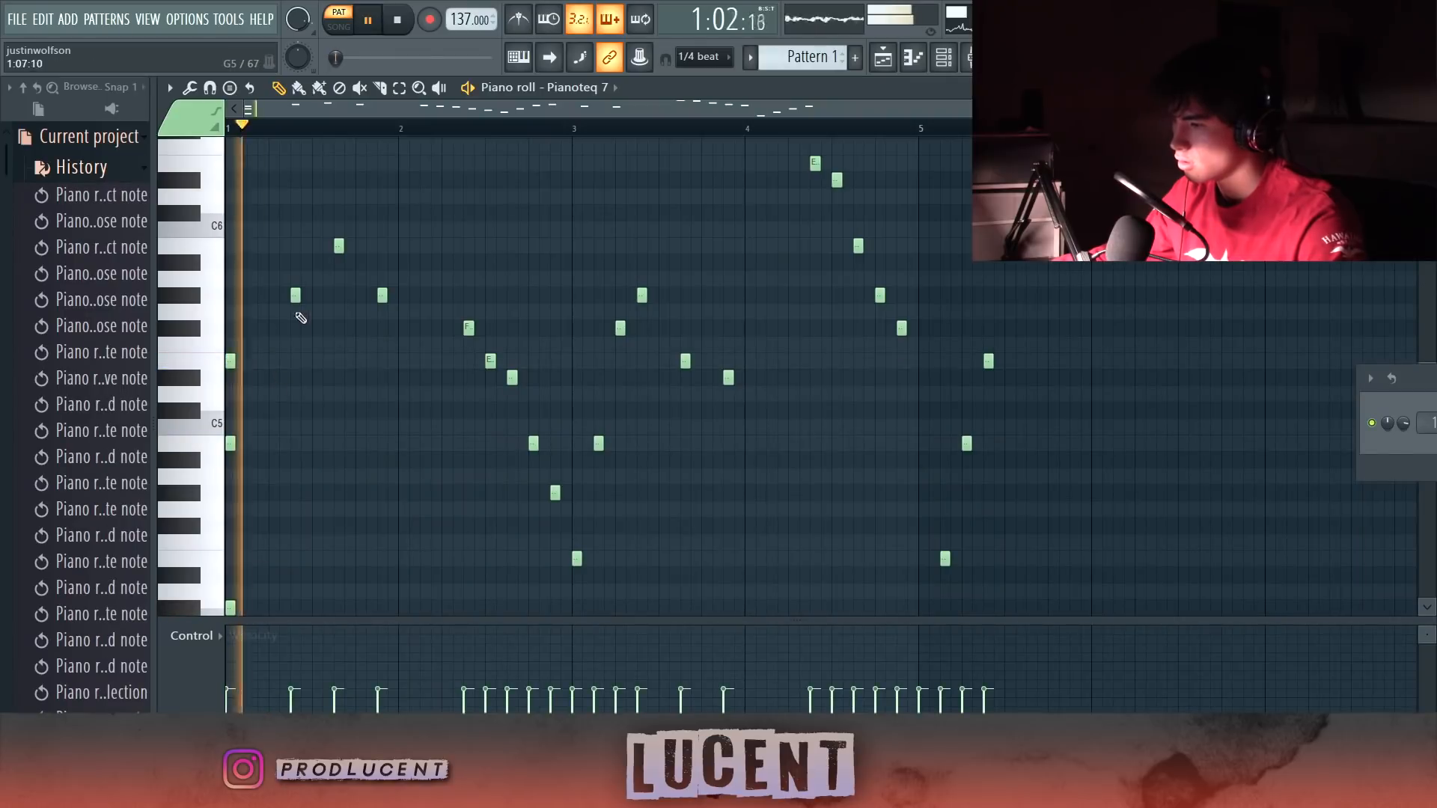
key(space)
drag(296, 294, 161, 298)
scroll(419, 299, down, 1)
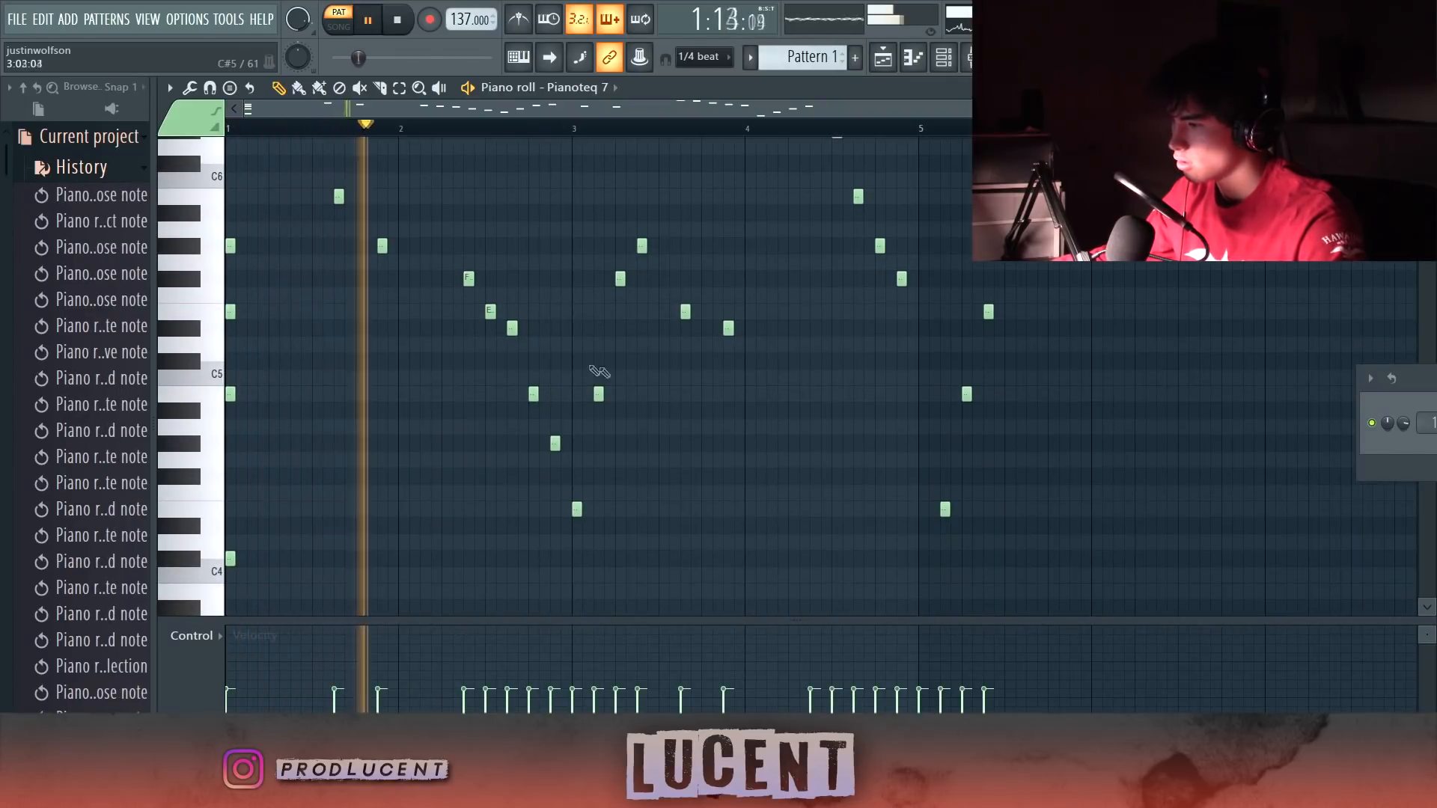
- Move the B4, F#5 and G#5 notes of the rising run to the start of bar 3, stacked over E4
drag(597, 395, 578, 398)
drag(618, 279, 579, 279)
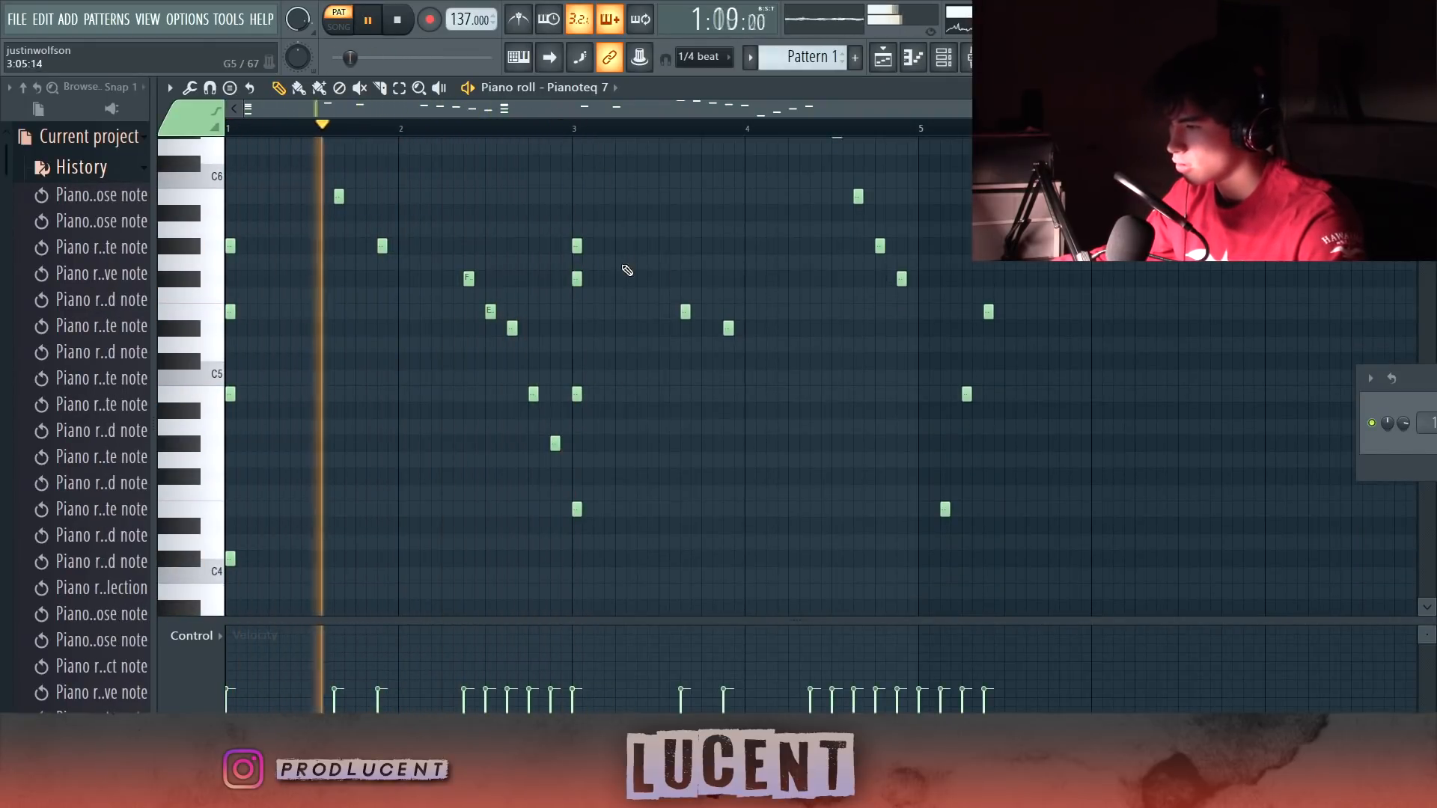
scroll(621, 318, down, 1)
scroll(621, 318, down, 1)
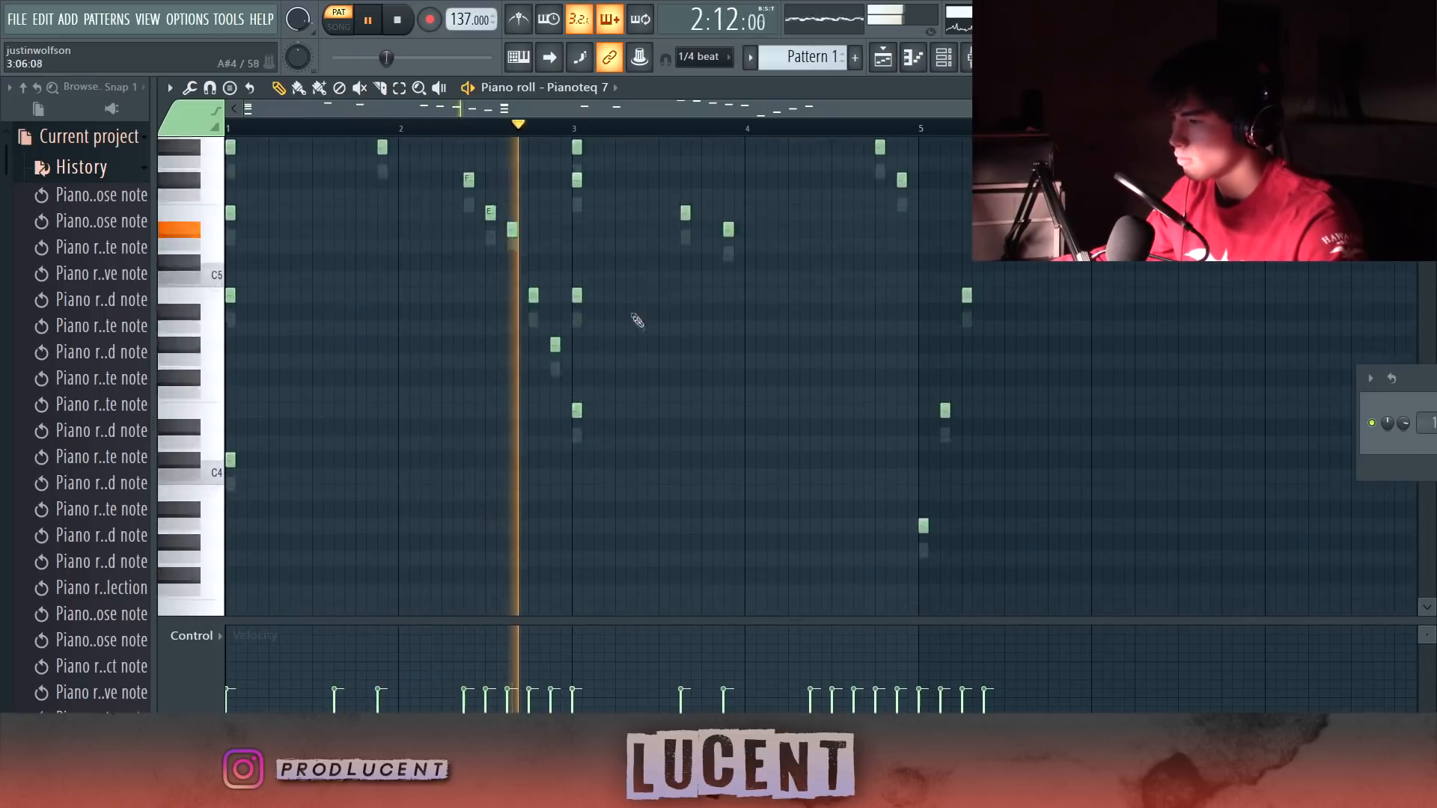
- Stack E4, B4 and D#5 over A3 at the start of bar 5 as a chord and play it back
scroll(635, 315, up, 2)
drag(721, 112, 766, 114)
key(space)
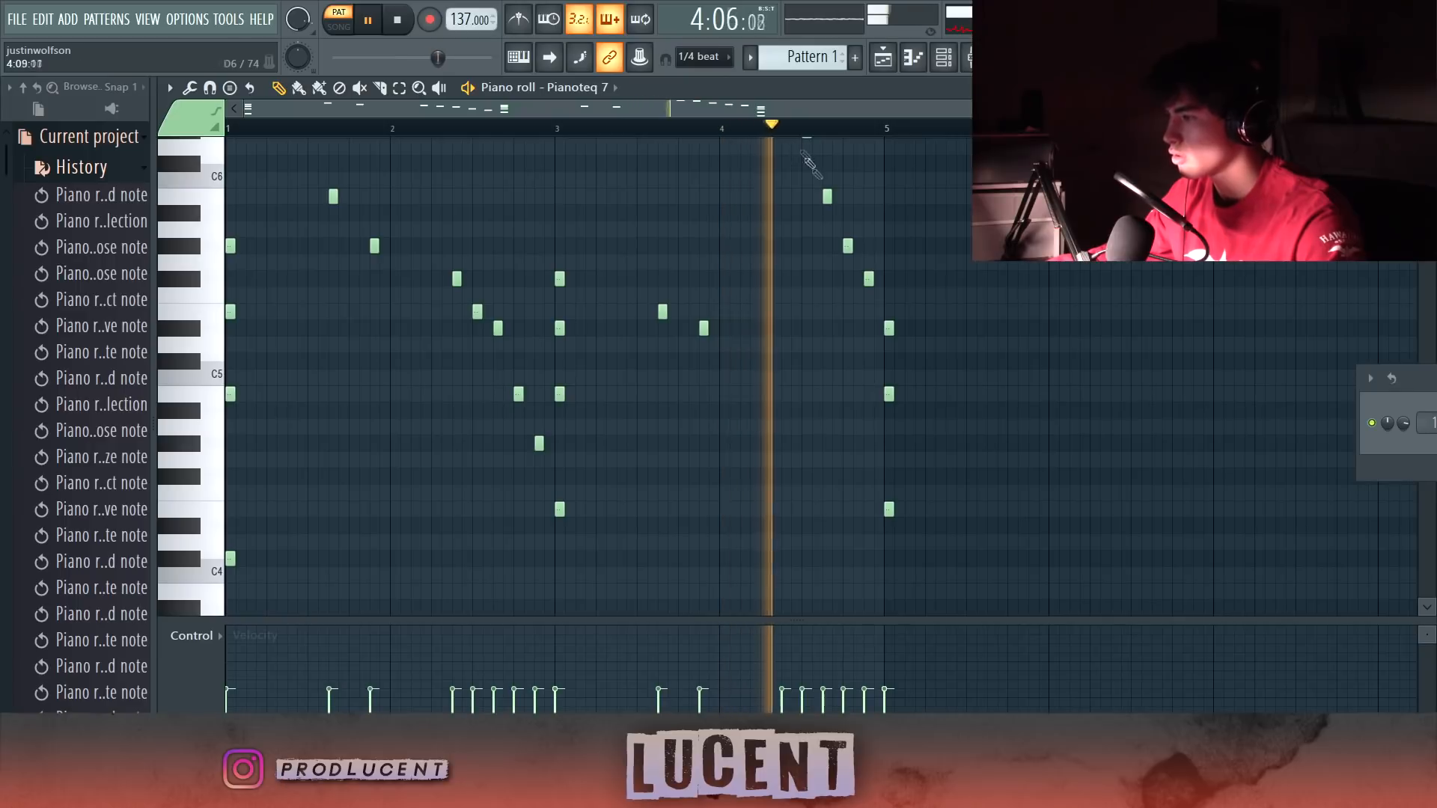
scroll(918, 310, down, 3)
scroll(934, 362, up, 1)
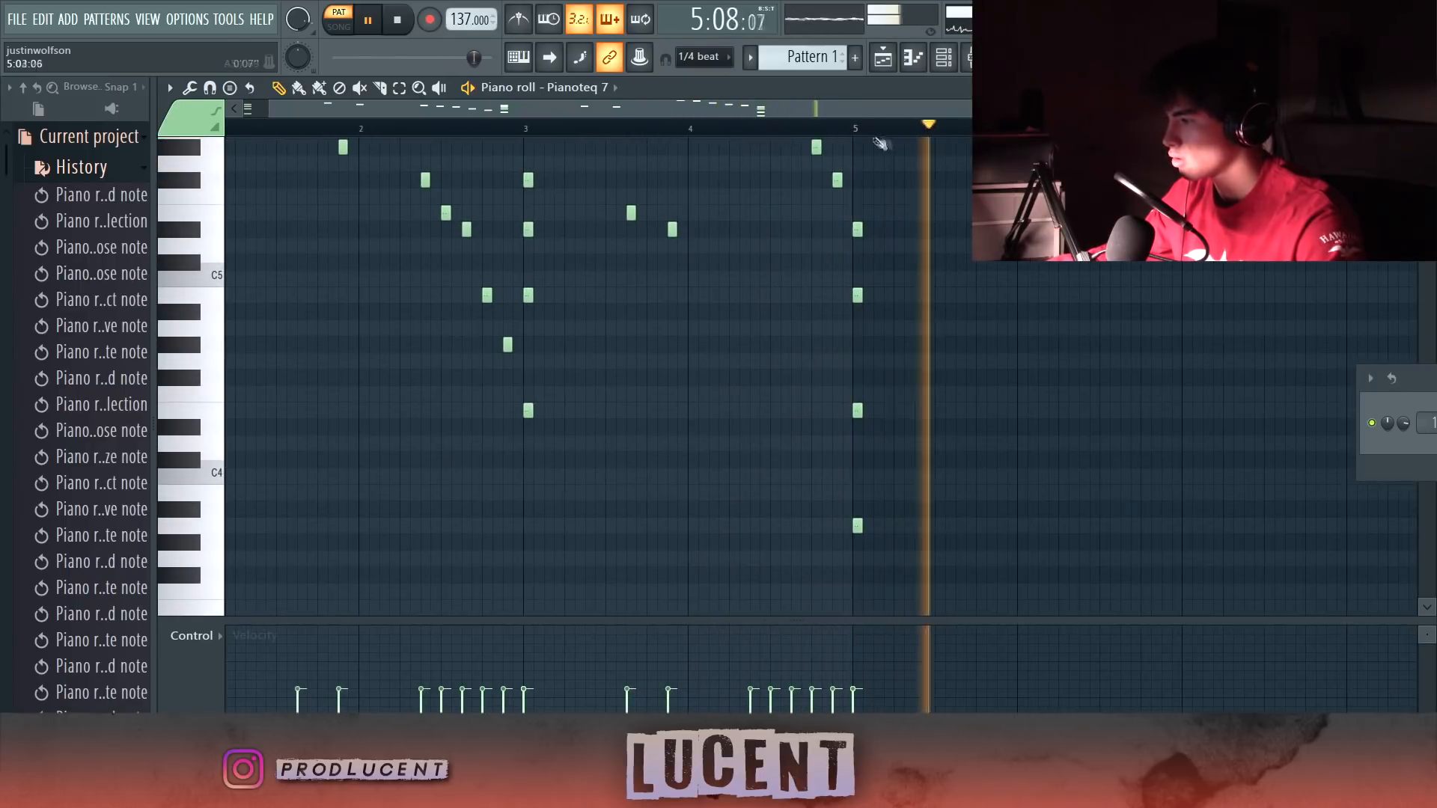
key(space)
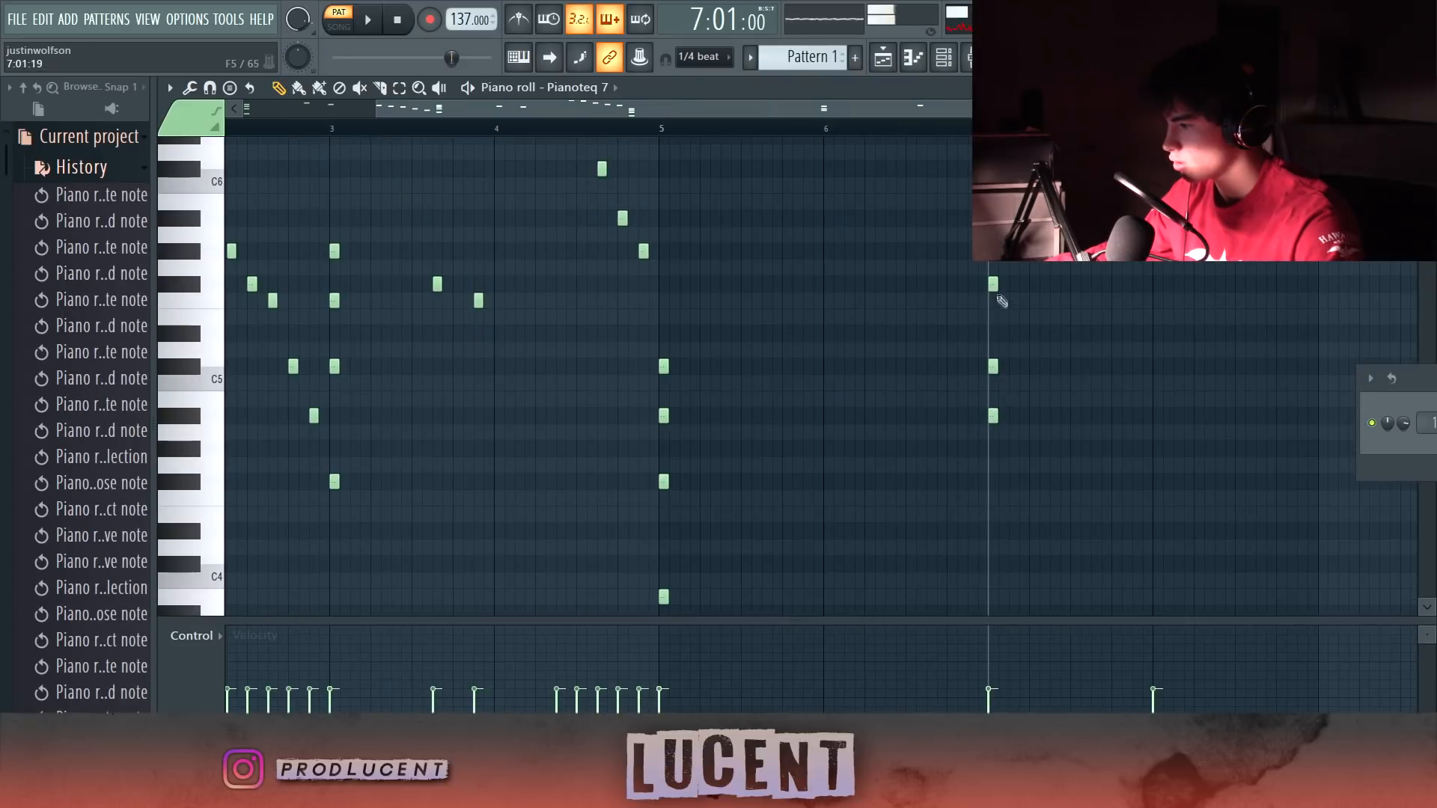
- Complete the bar 7 chord with a low F#4 note and fill the bar 8 chord with C#5 and F5
scroll(1012, 377, down, 2)
click(1000, 401)
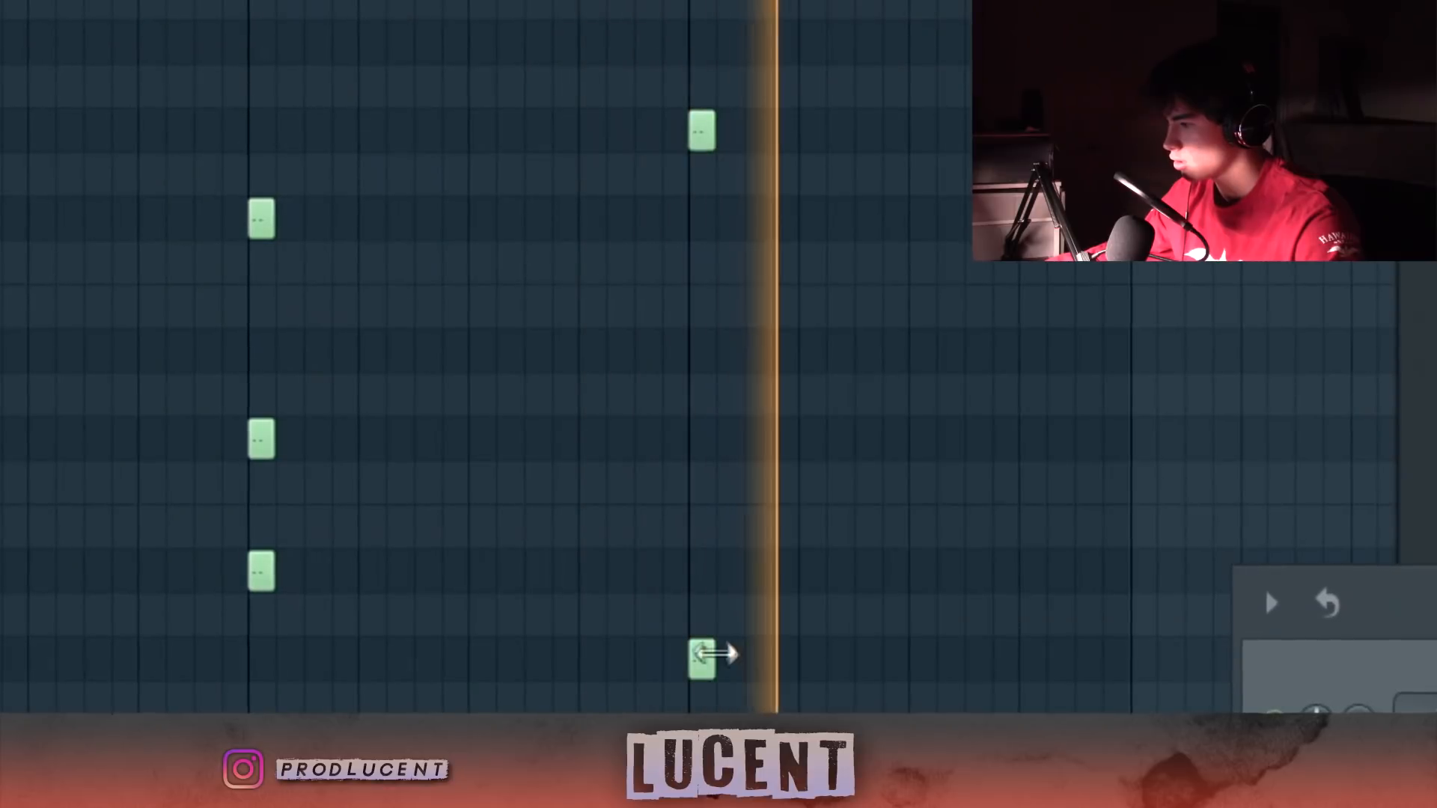
click(701, 438)
drag(689, 441, 695, 295)
right_click(699, 301)
click(700, 262)
key(space)
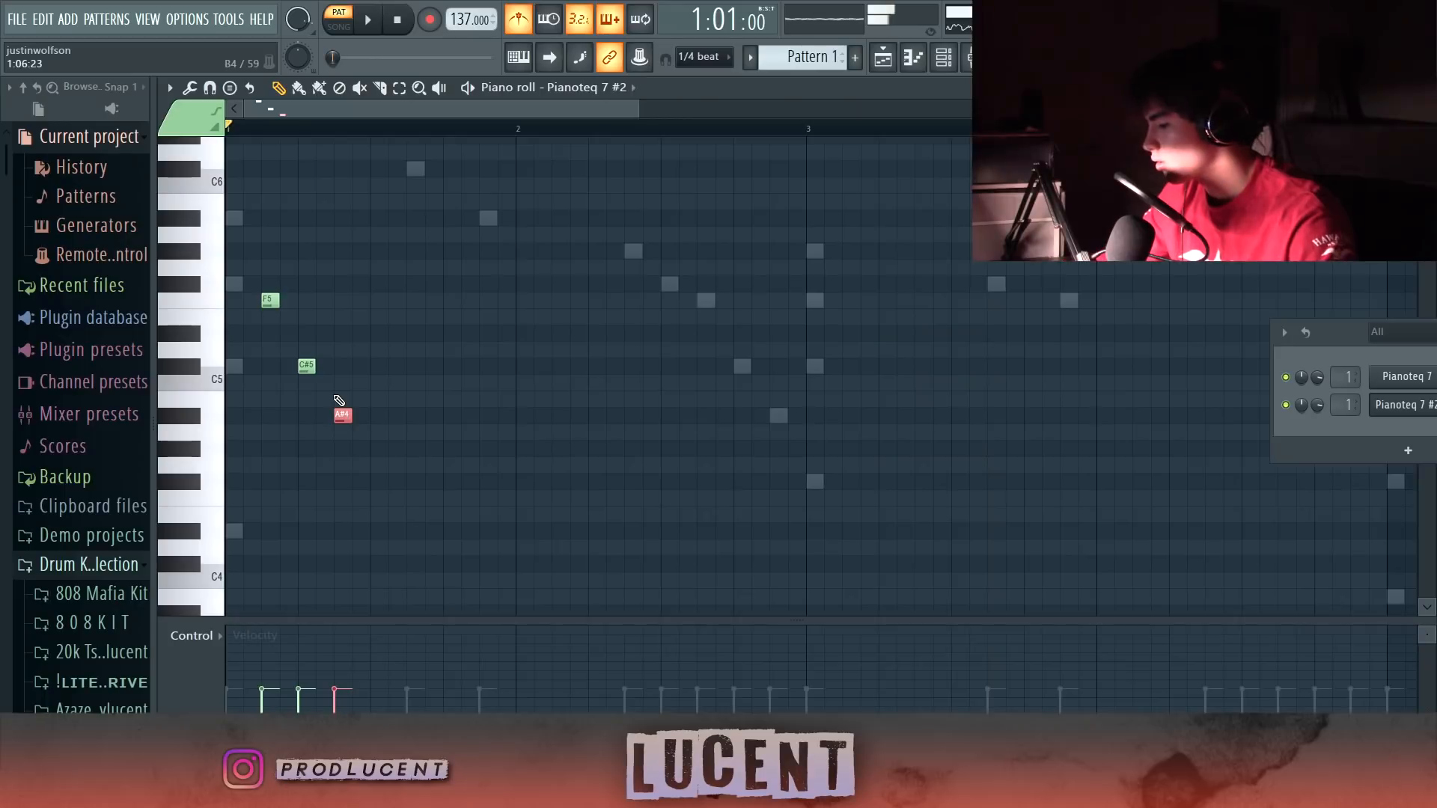
- Raise the third note of the second piano part an octave to A#5, and add F6 and F#6 in bar 1
key(space)
key(ctrl+Up)
scroll(424, 198, up, 3)
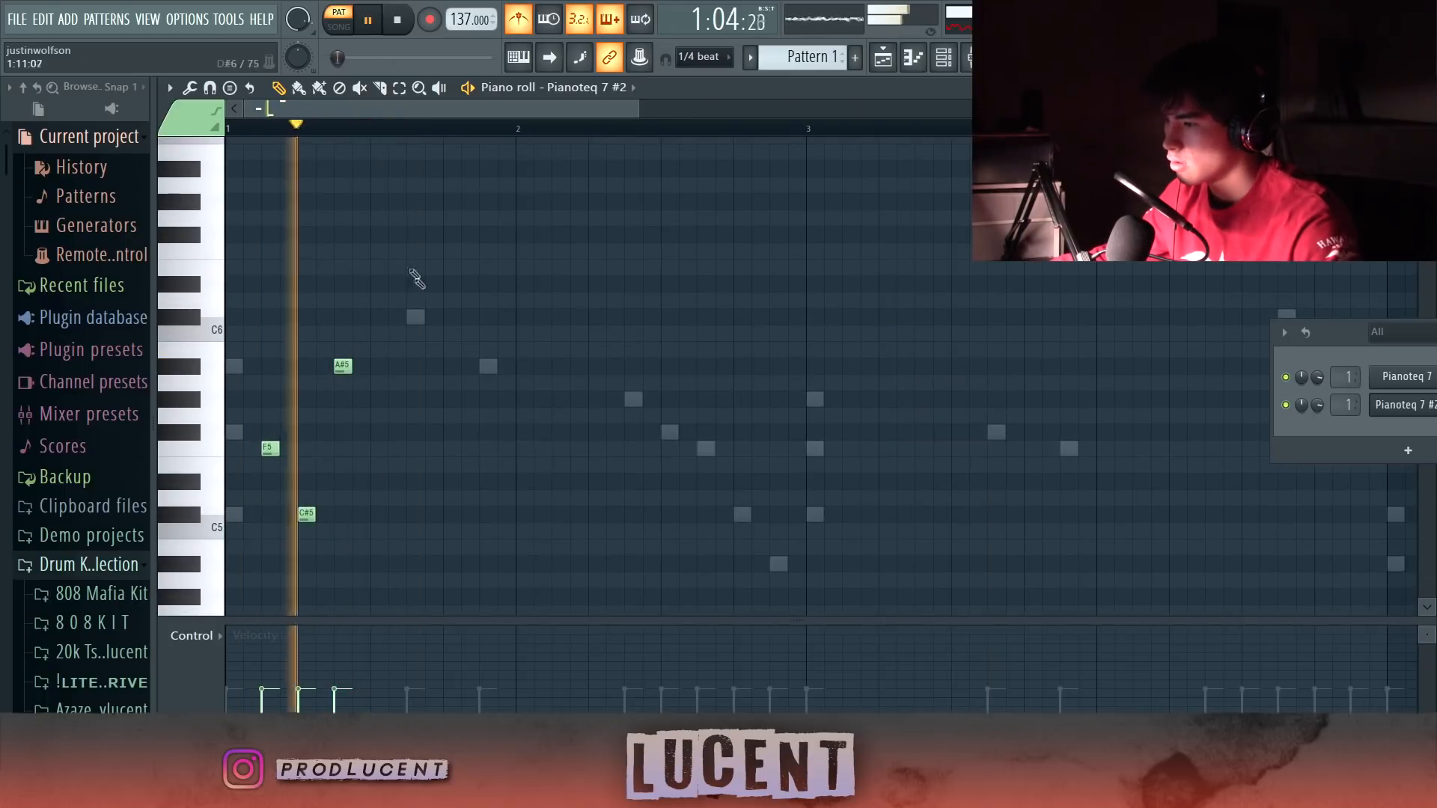
key(space)
scroll(419, 449, down, 1)
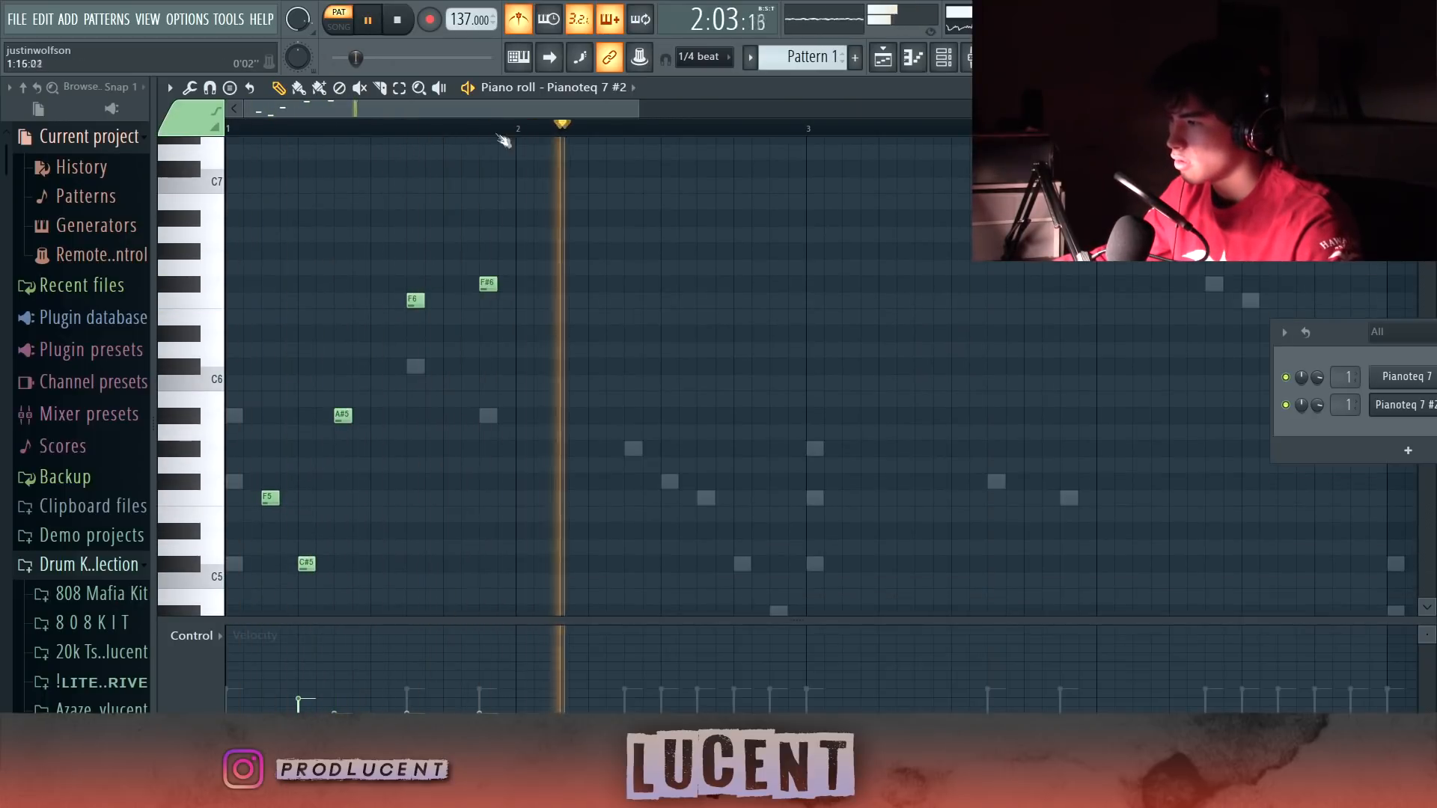
- Extend the second piano part with G#6 and A#6 in bar 2 and G#6, F#6, F6 and C#6 in bar 3
click(481, 128)
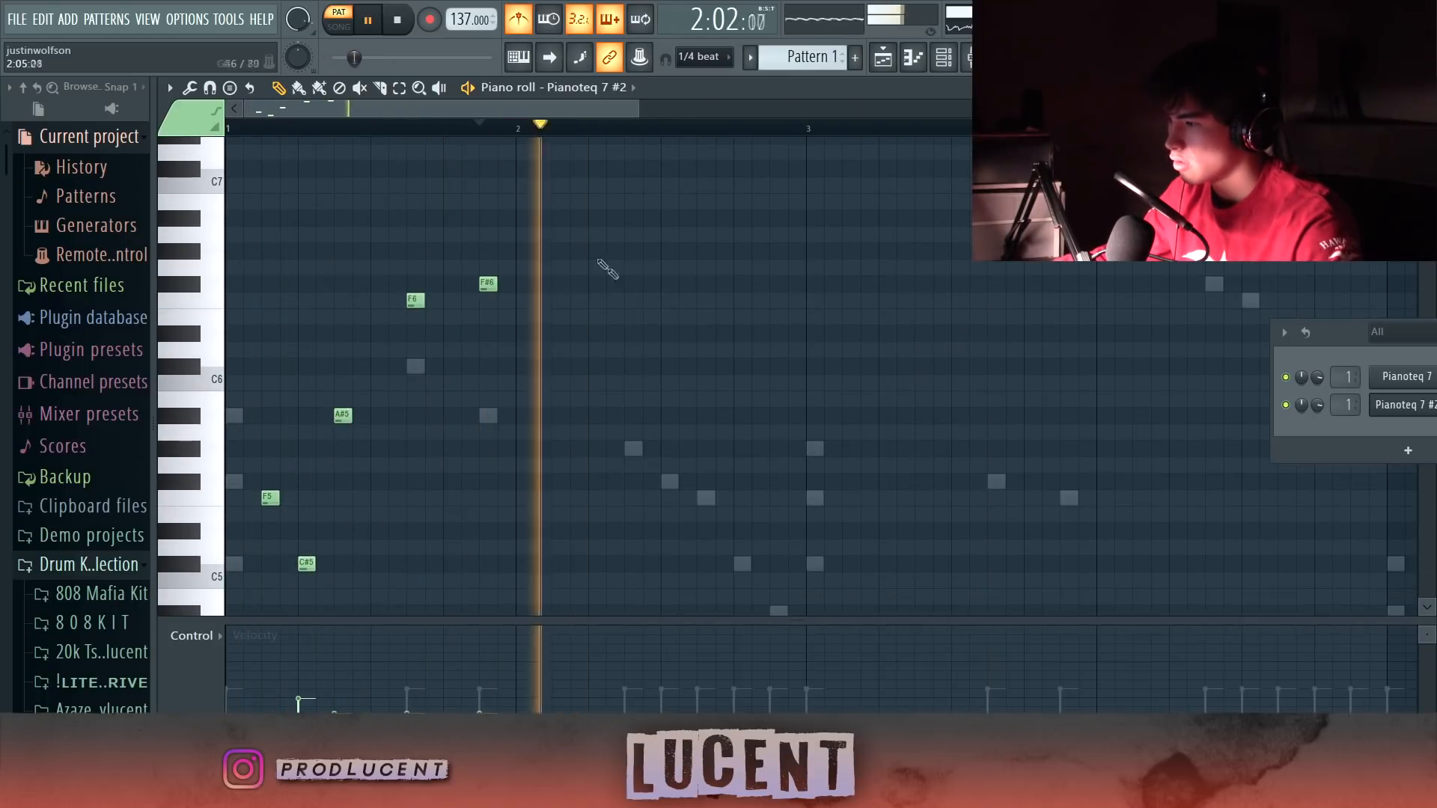
click(666, 283)
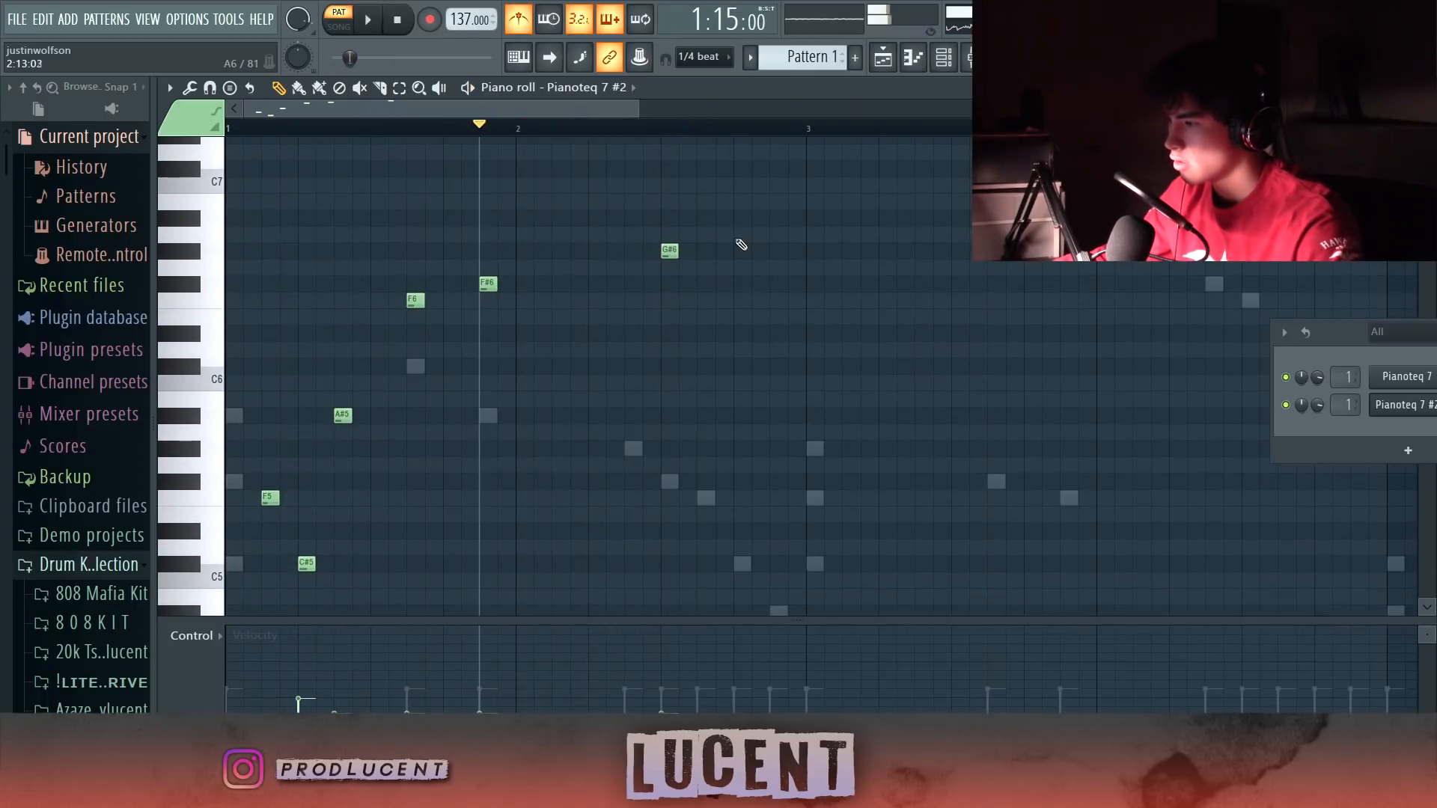
click(741, 217)
click(664, 126)
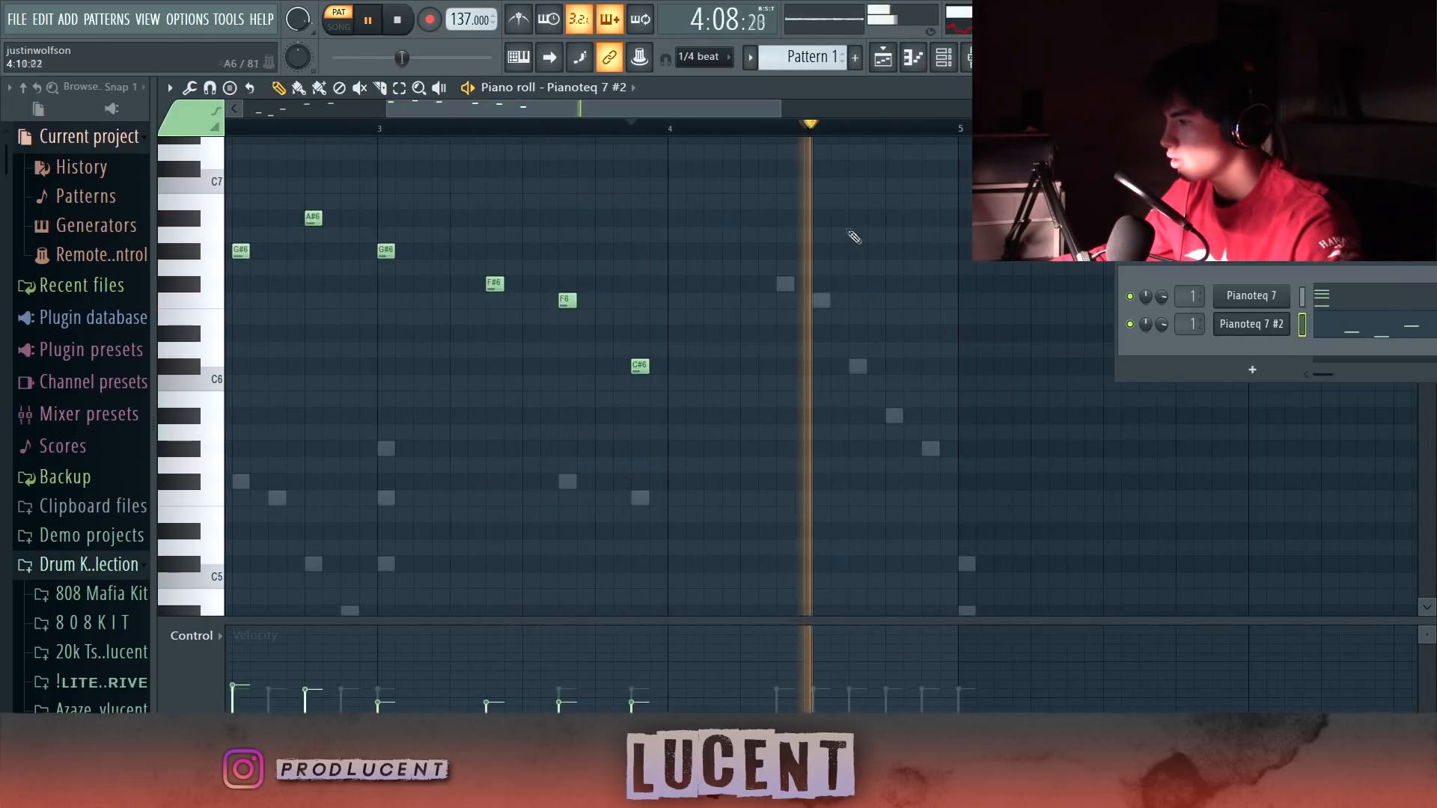
- Harmonize bar 1 of the second piano part with A#5 below F6 and C#6 below F#6, and replay it
click(642, 126)
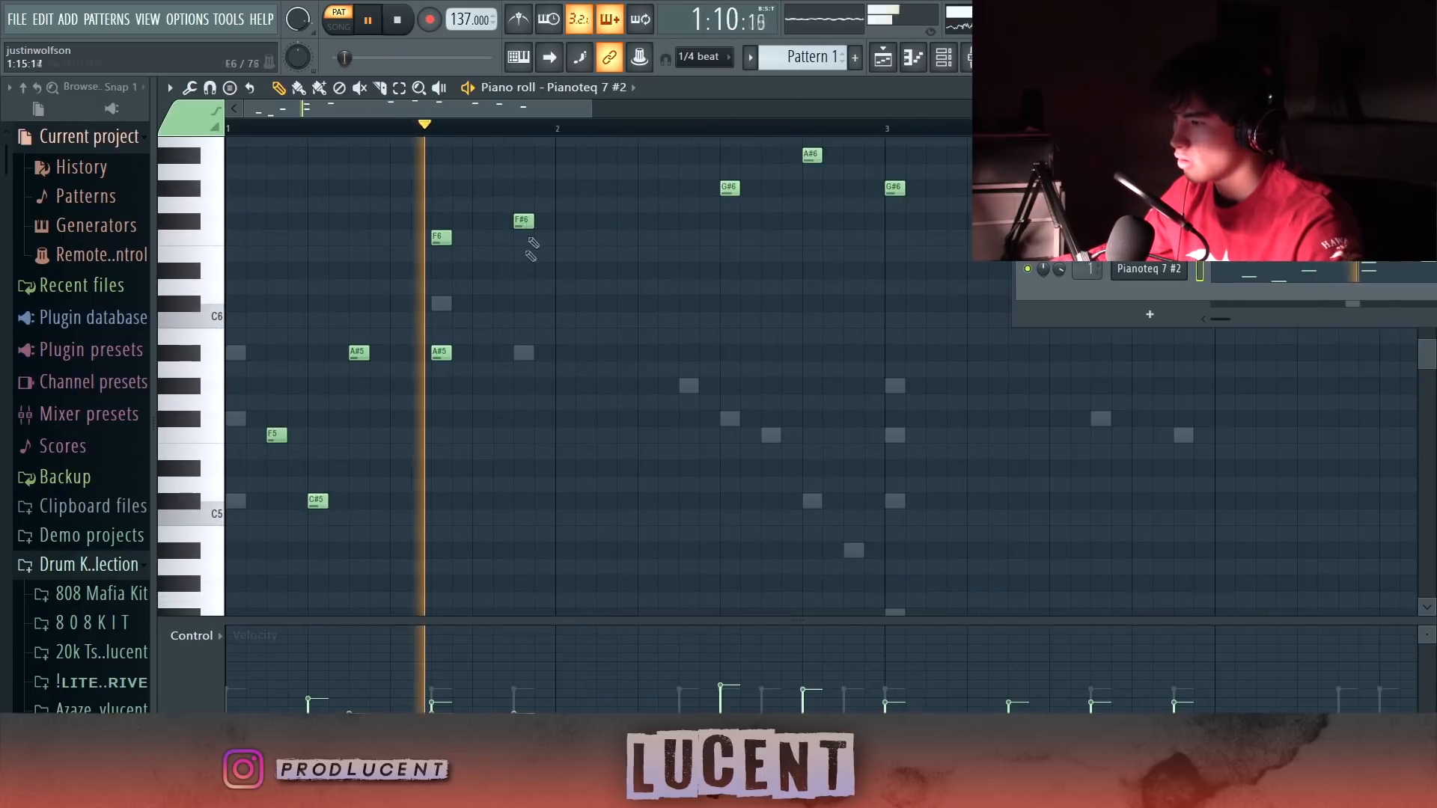
click(524, 303)
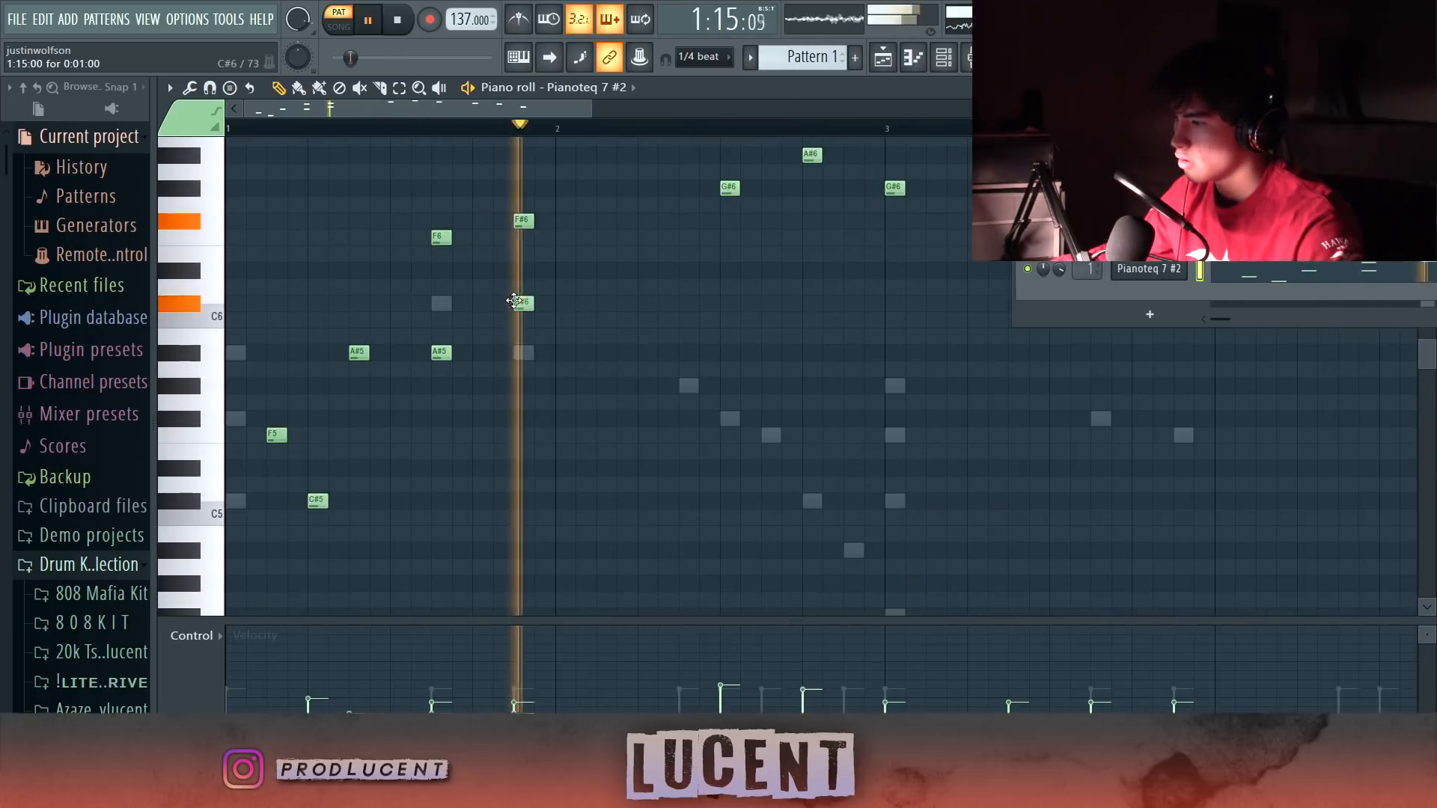
click(513, 125)
click(430, 126)
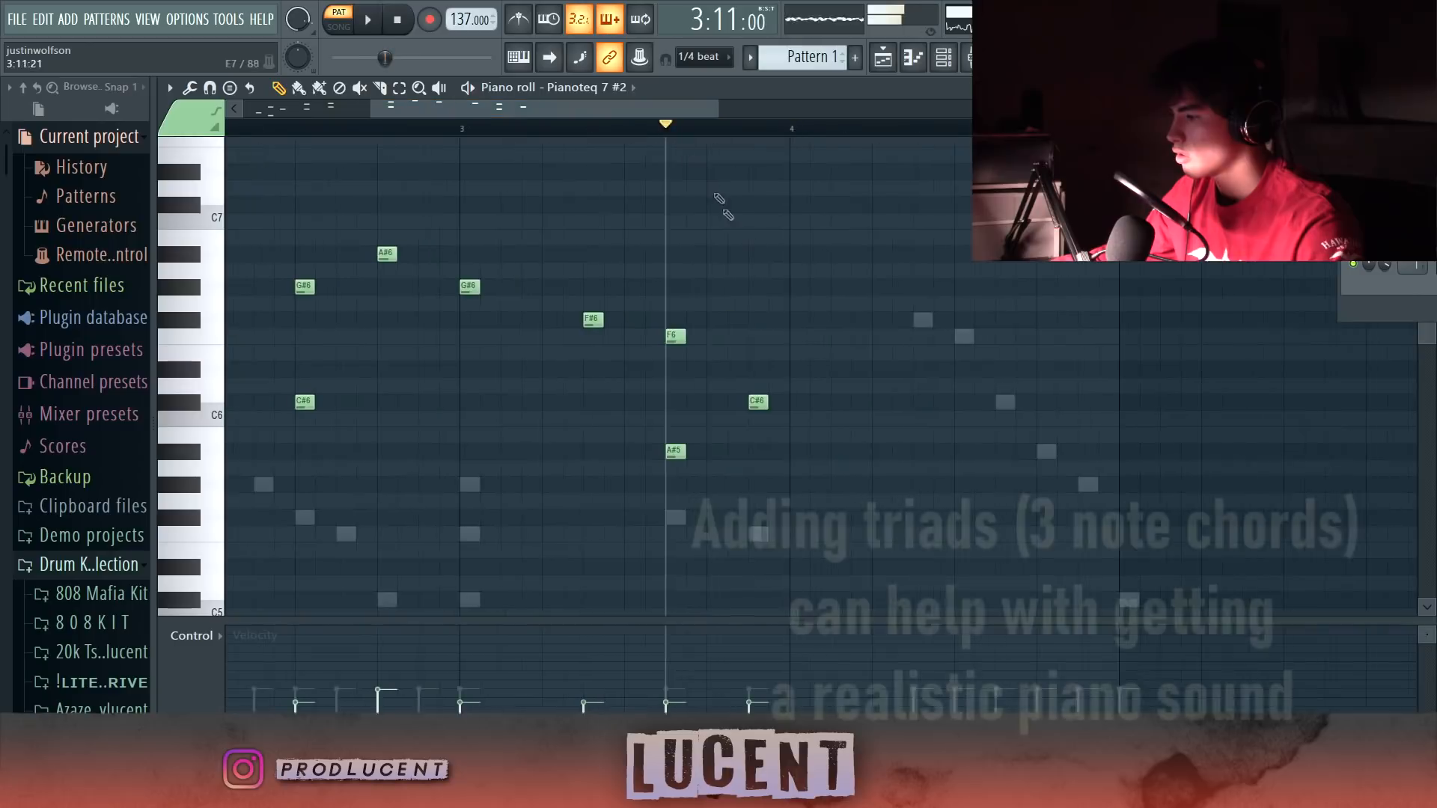
- Move the harmony note under F6 in bar 3 to B5 and add A#5 below the C#6 note
drag(667, 451, 667, 435)
key(space)
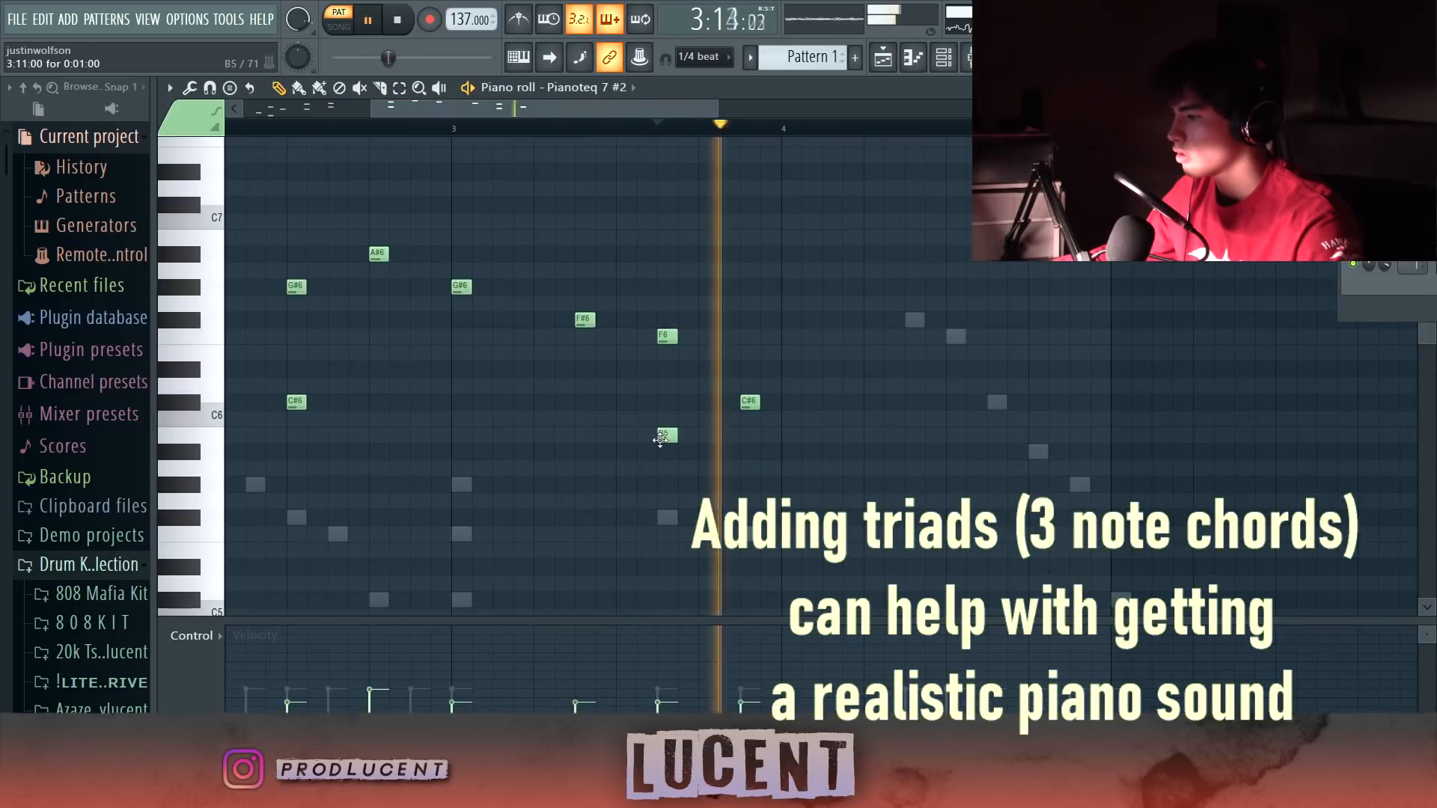
click(749, 451)
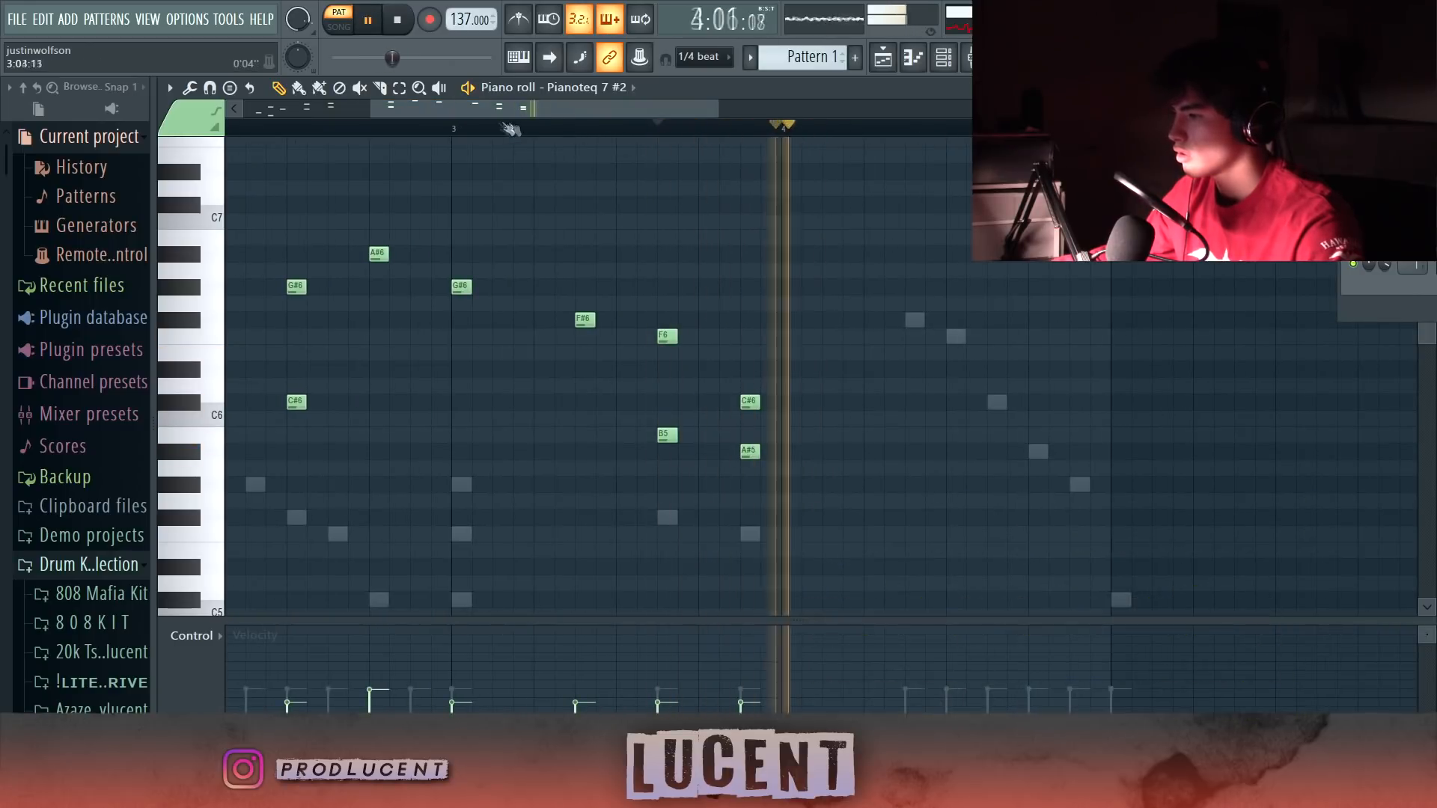
- Write F5, F#5 and A#5 in bar 5 and G#5, F#5 and F5 in bar 6, and play the passage back
key(space)
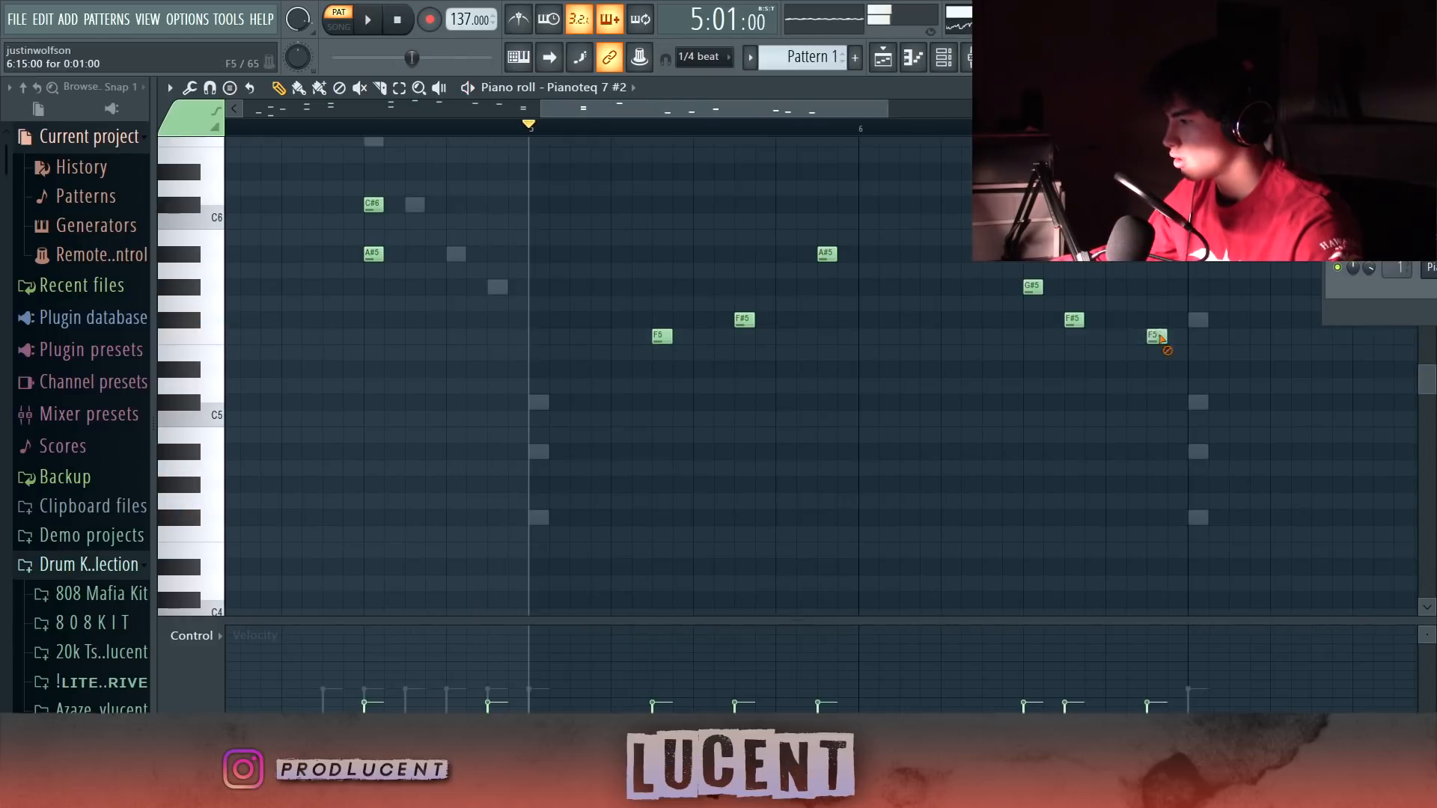
key(space)
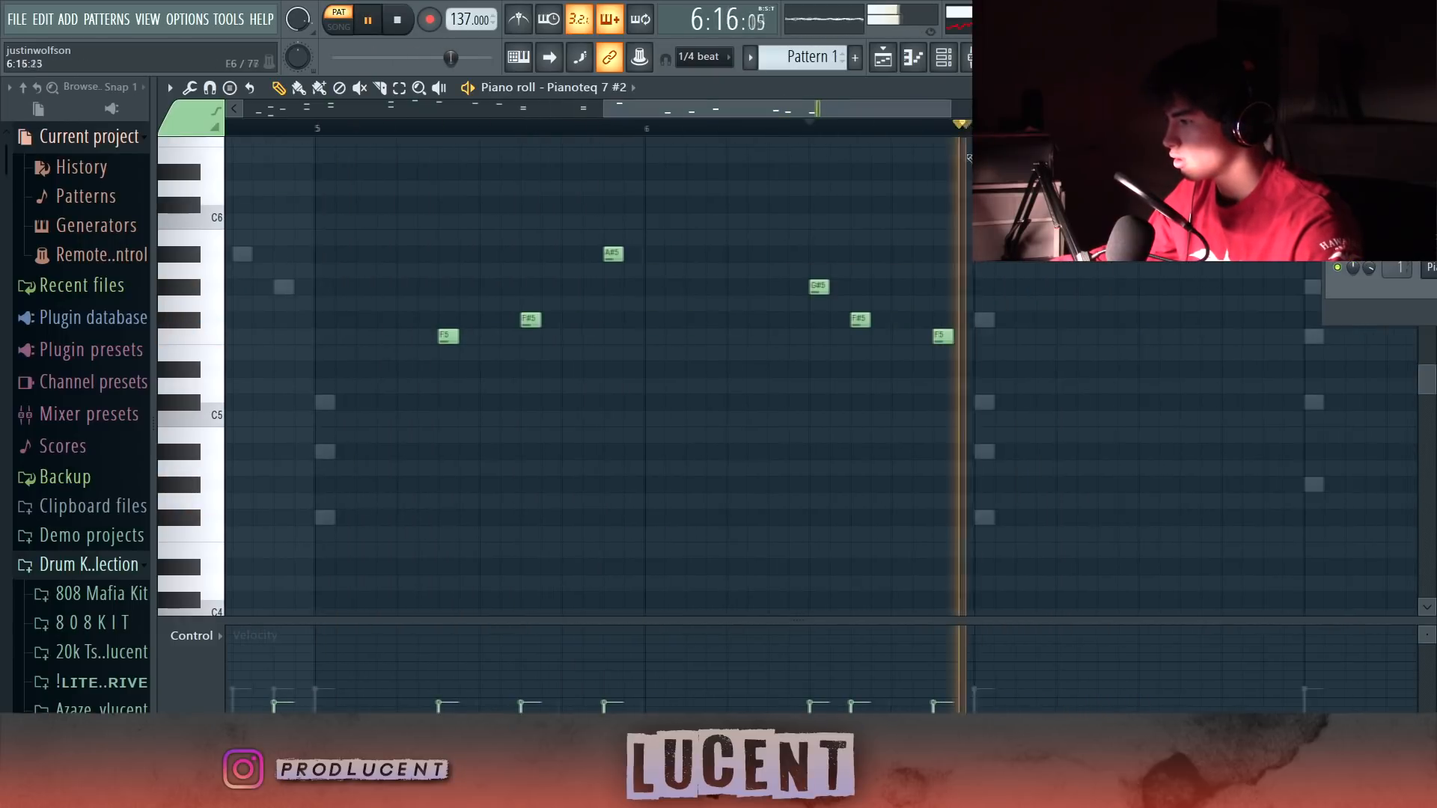
scroll(840, 156, down, 1)
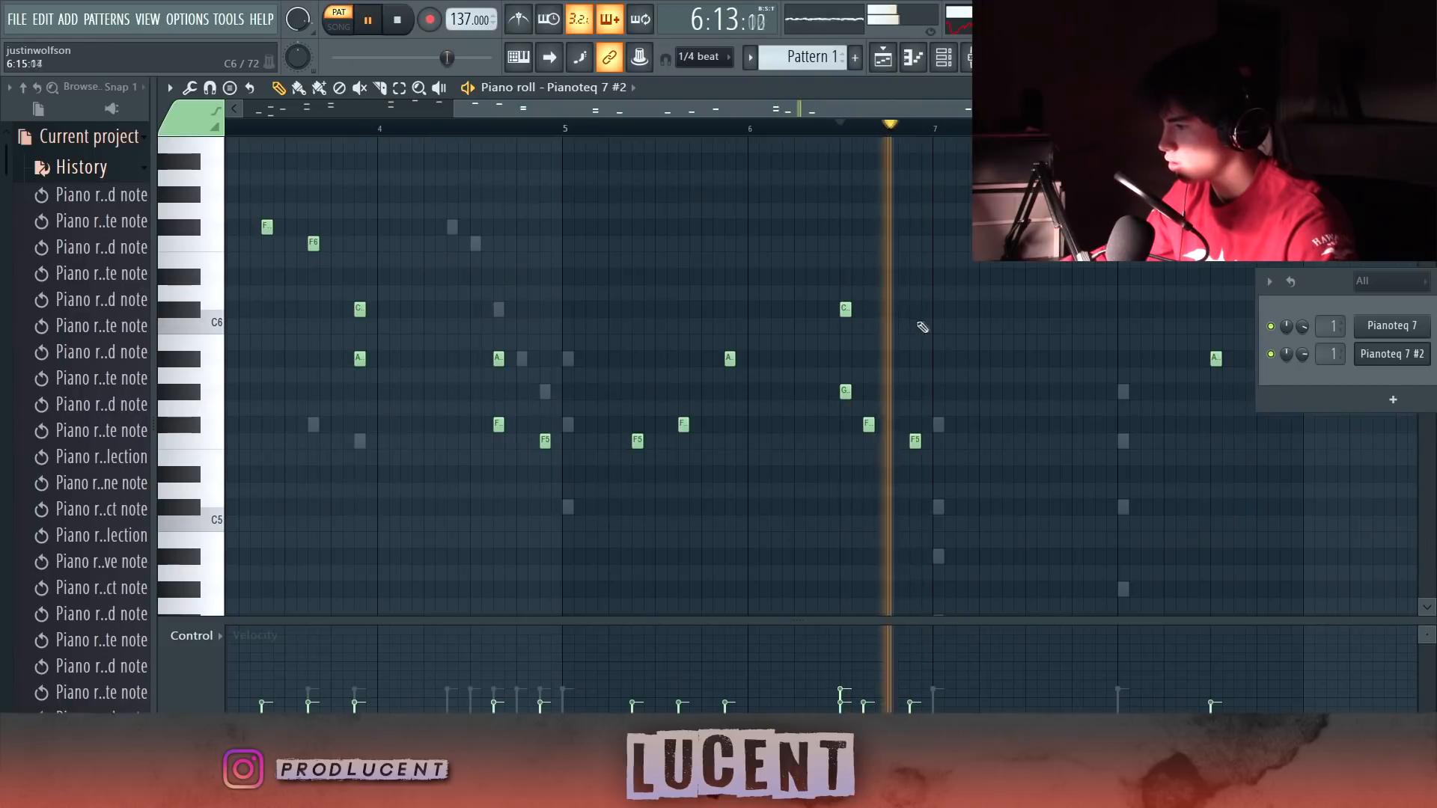
key(space)
key(space)
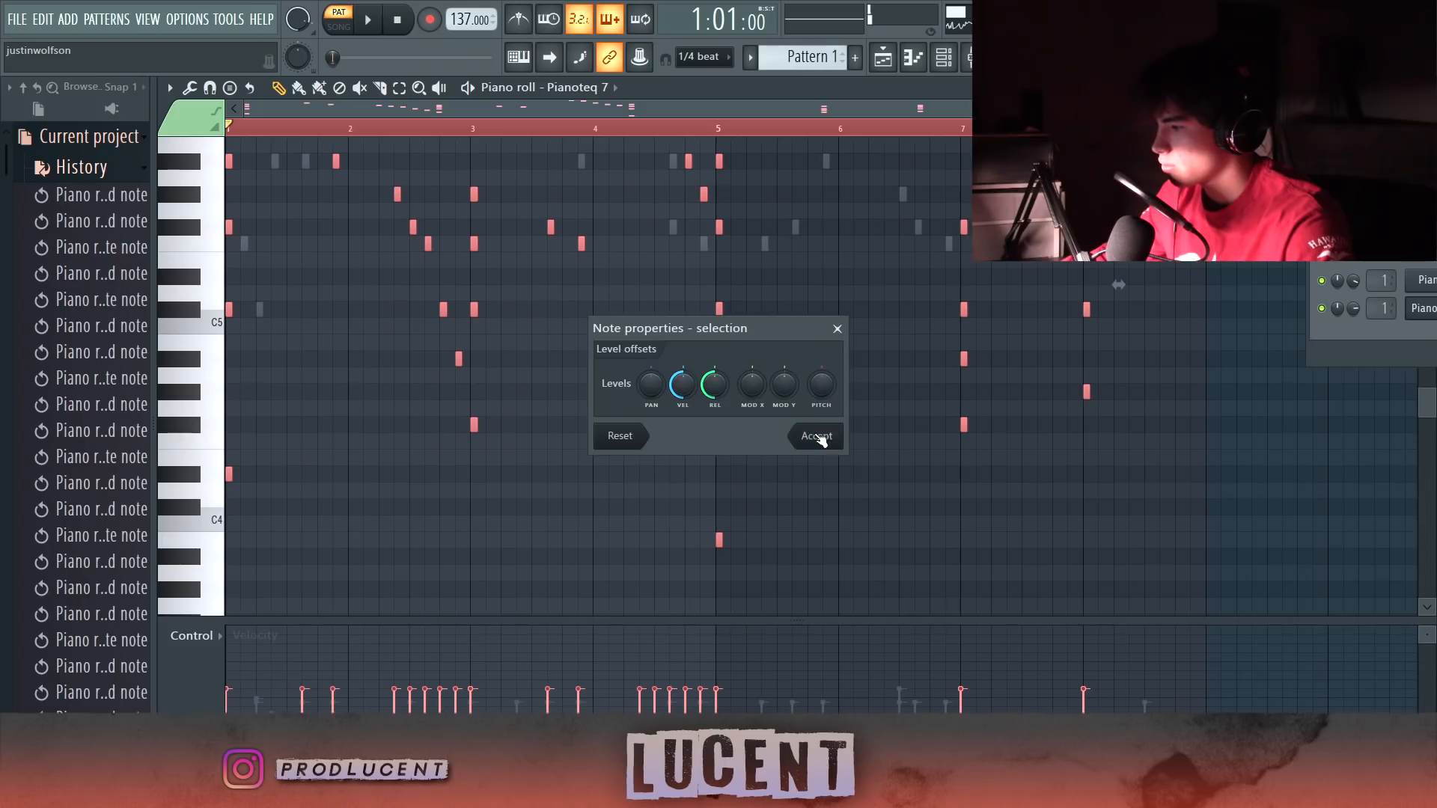
- Apply the level offset to the selected Pianoteq 7 notes, randomize their levels with Bipolar enabled, and clear the selection
click(815, 436)
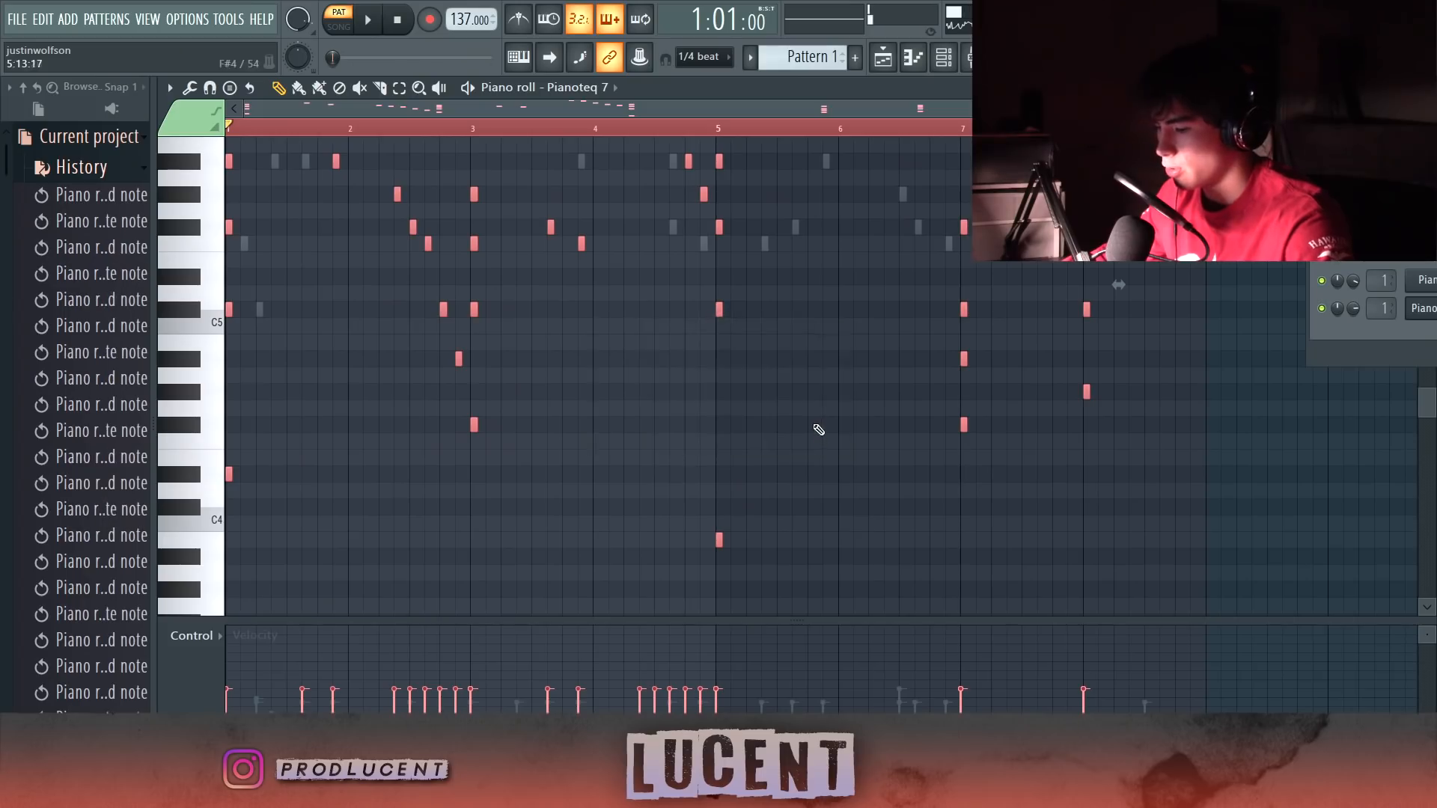
key(alt+r)
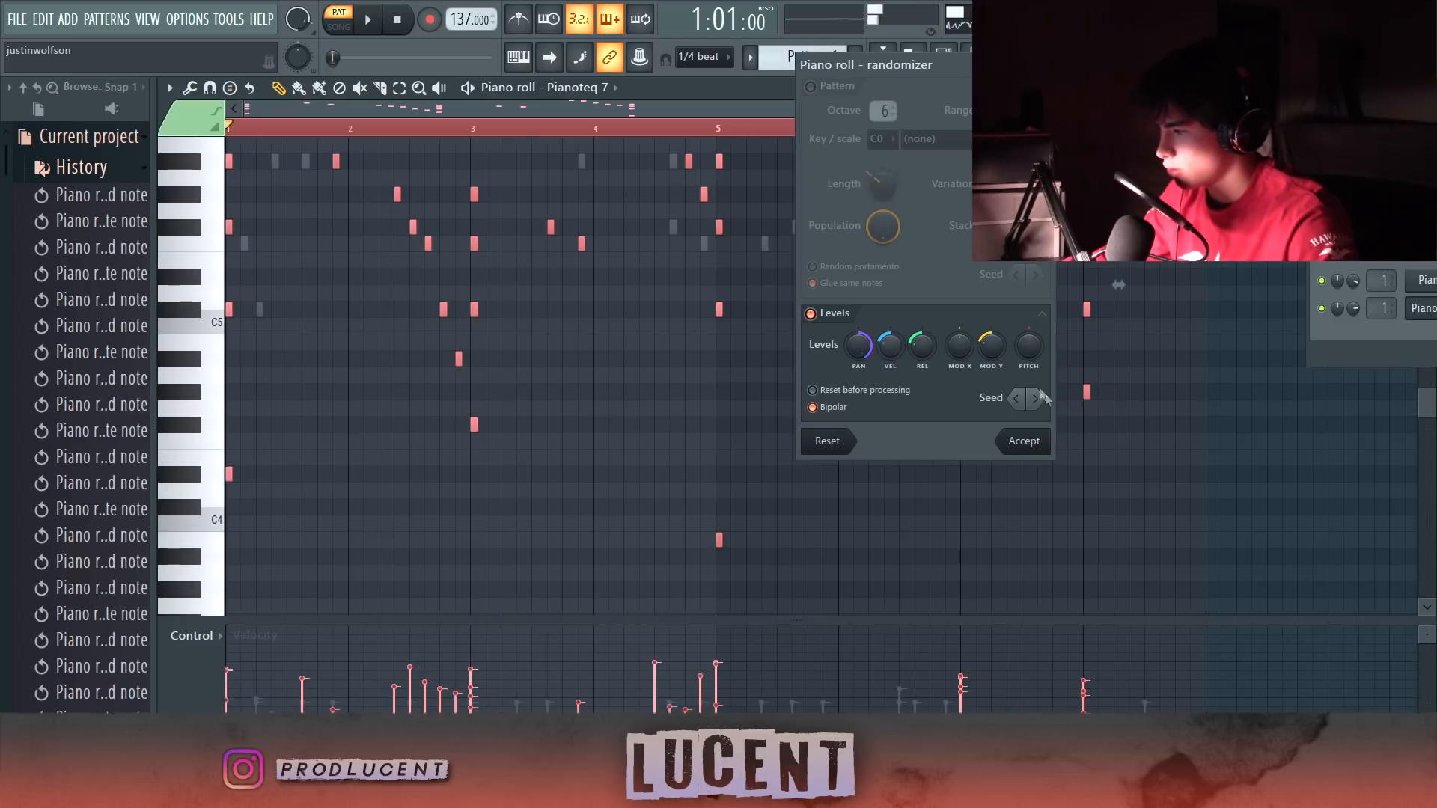
click(1050, 446)
ctrl+click(380, 135)
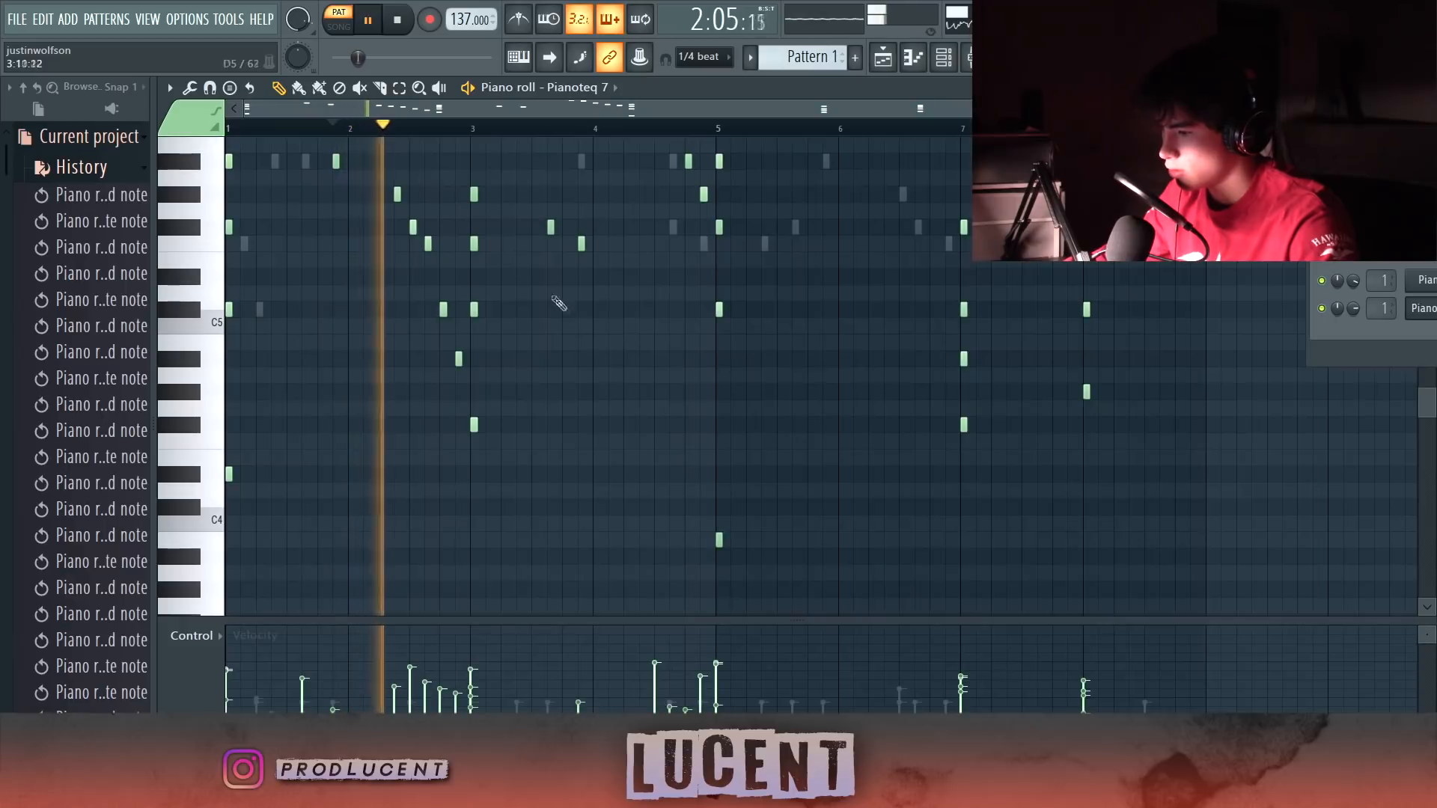
- Listen through the randomized piano part, select all its notes and apply a level offset to the selection
scroll(584, 338, up, 1)
scroll(604, 196, up, 1)
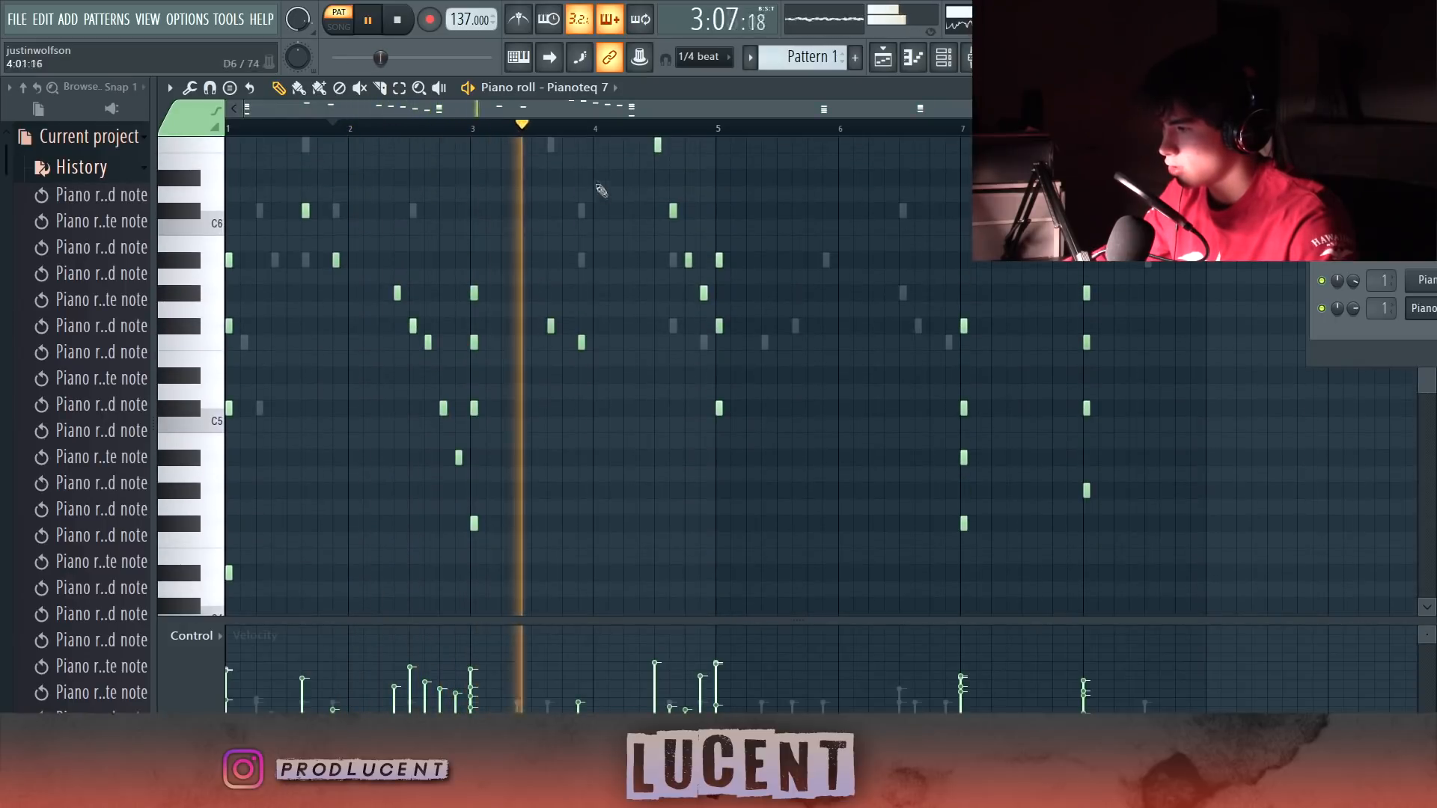
right_click(671, 214)
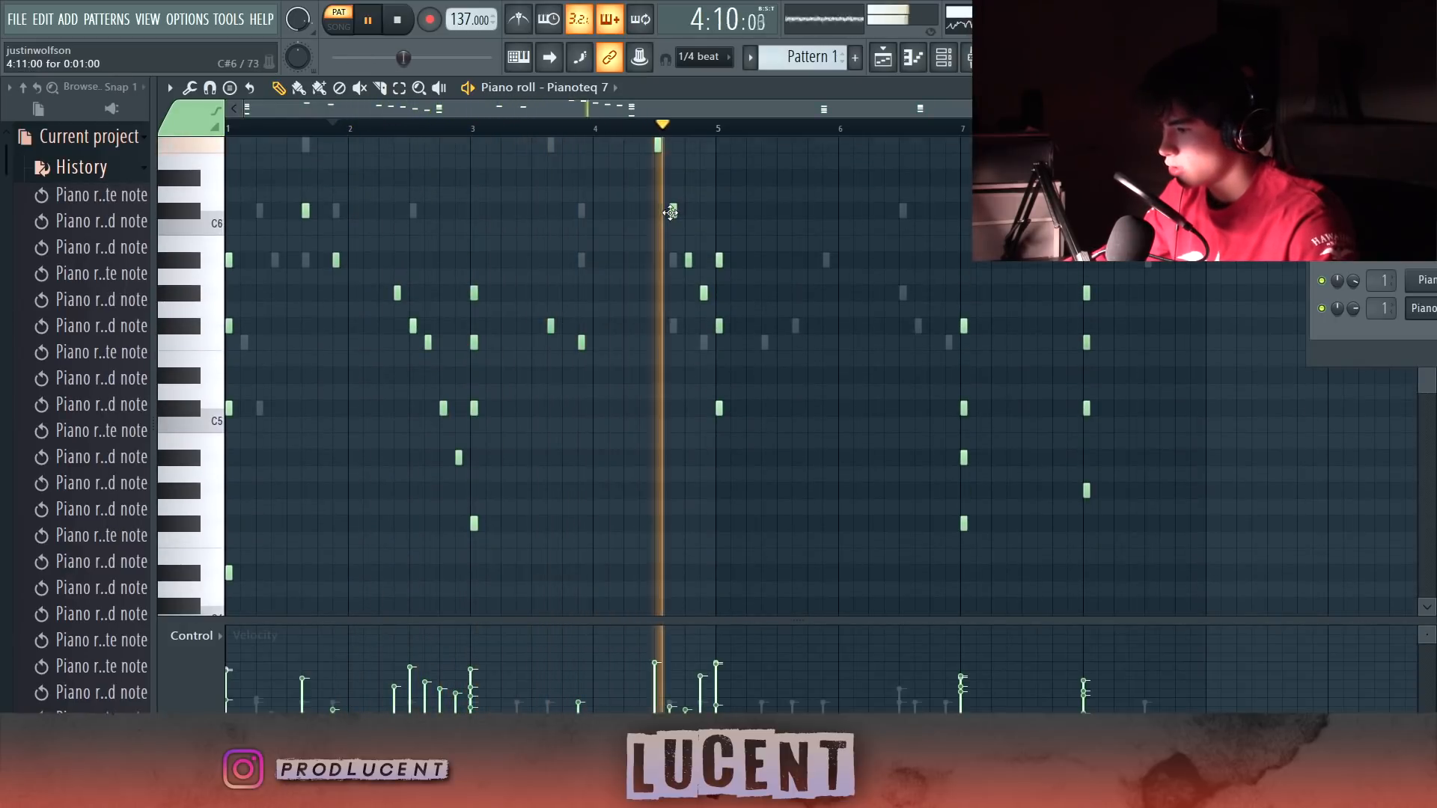
key(ctrl+a)
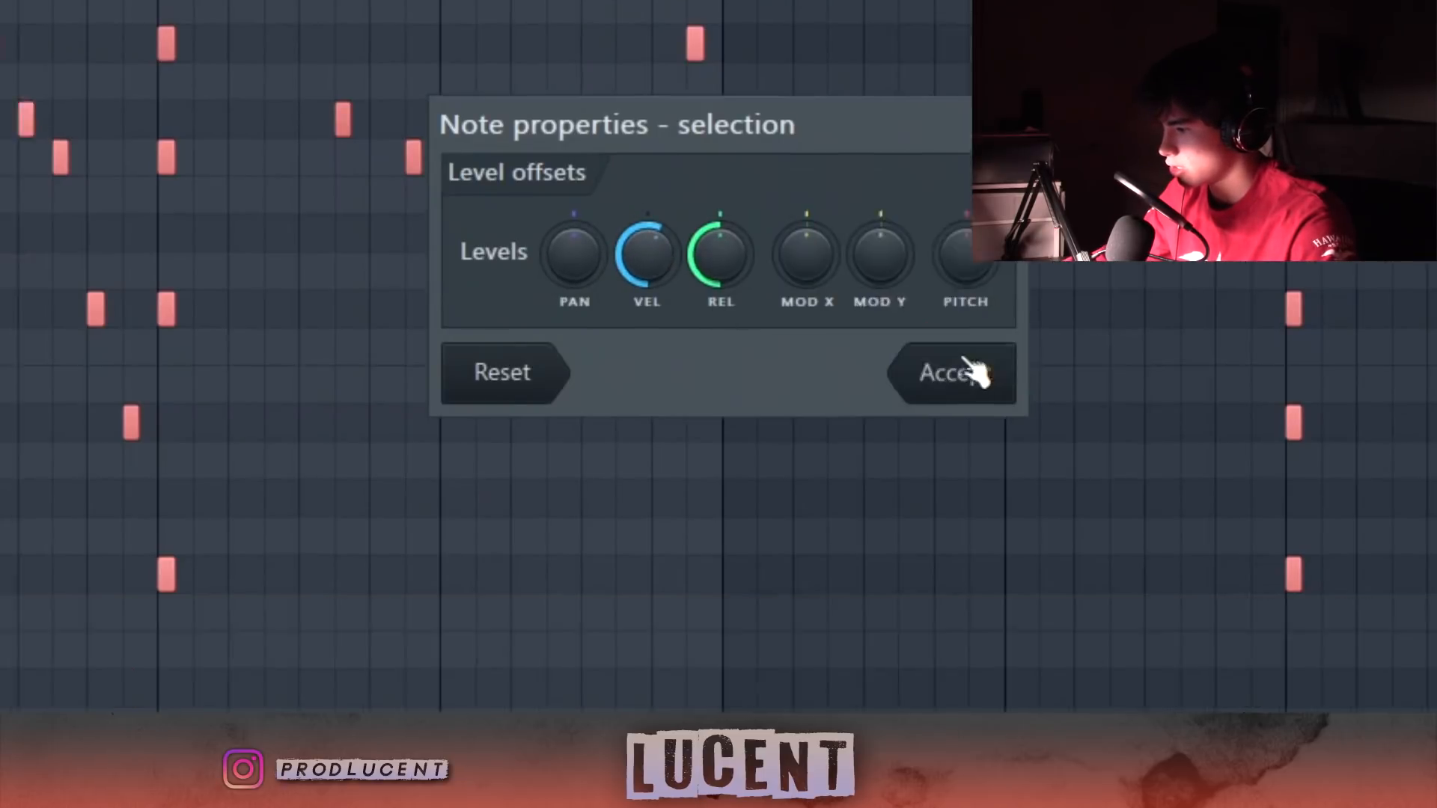
click(816, 436)
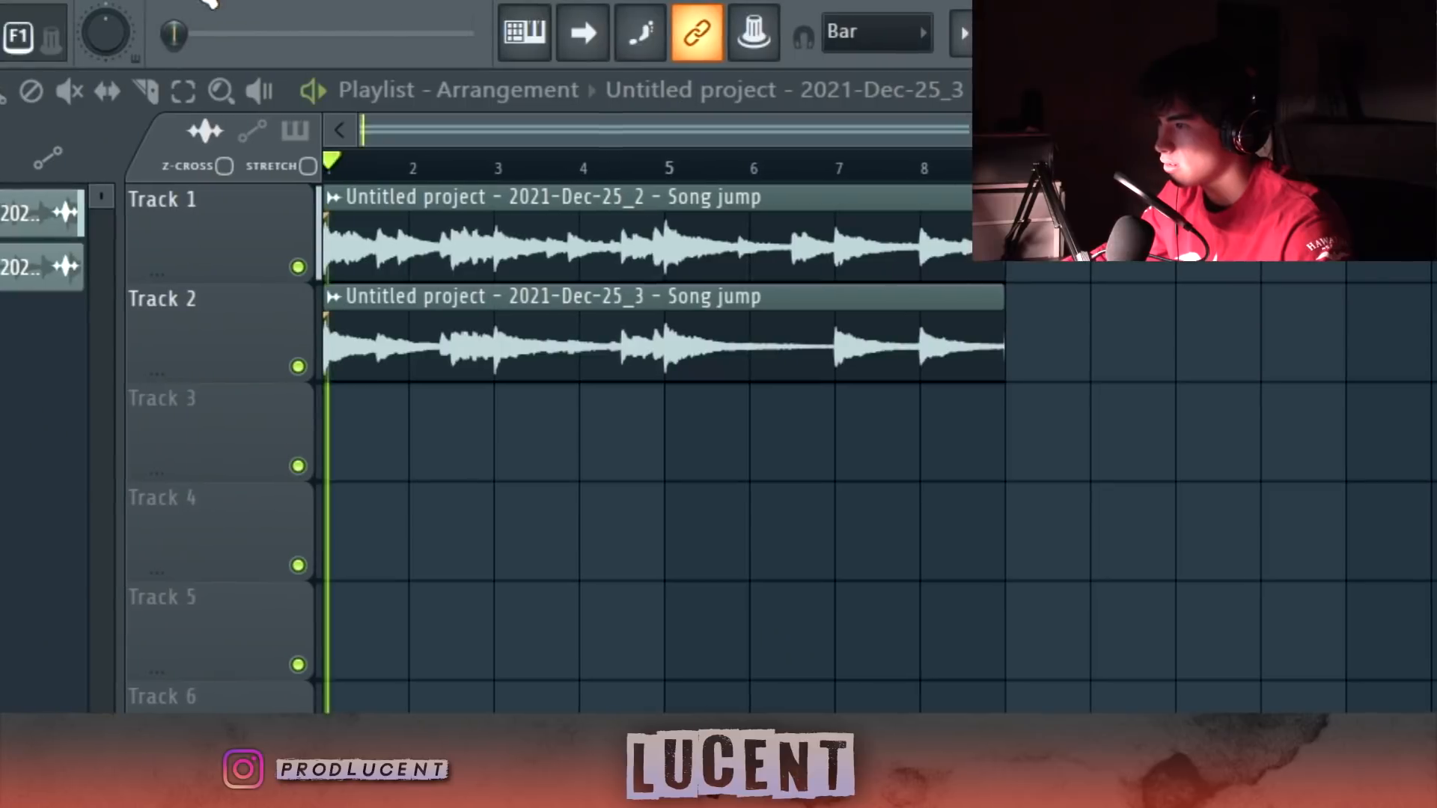
- Add an Xpand!2 channel and load a preset from its Strings category
click(325, 446)
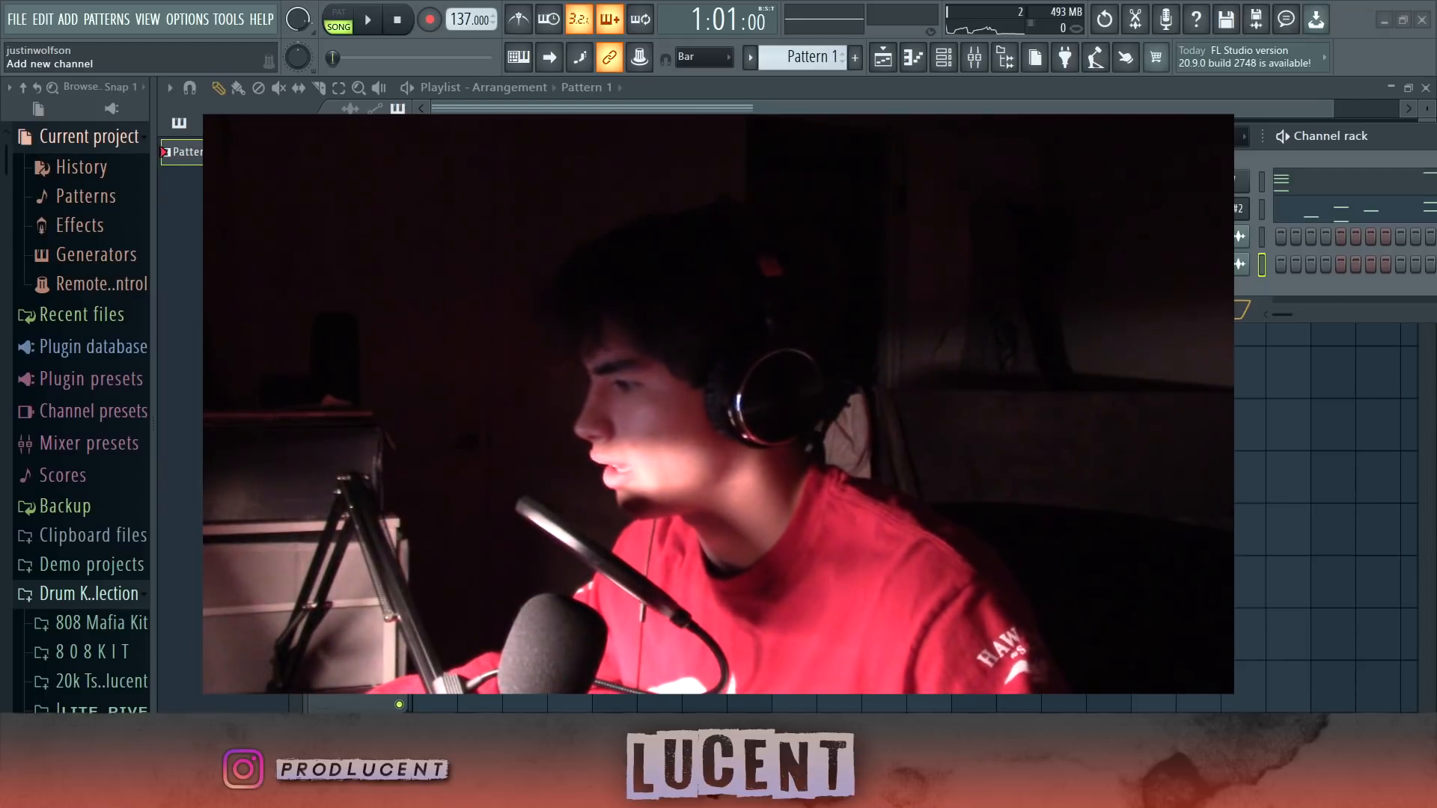
click(1203, 298)
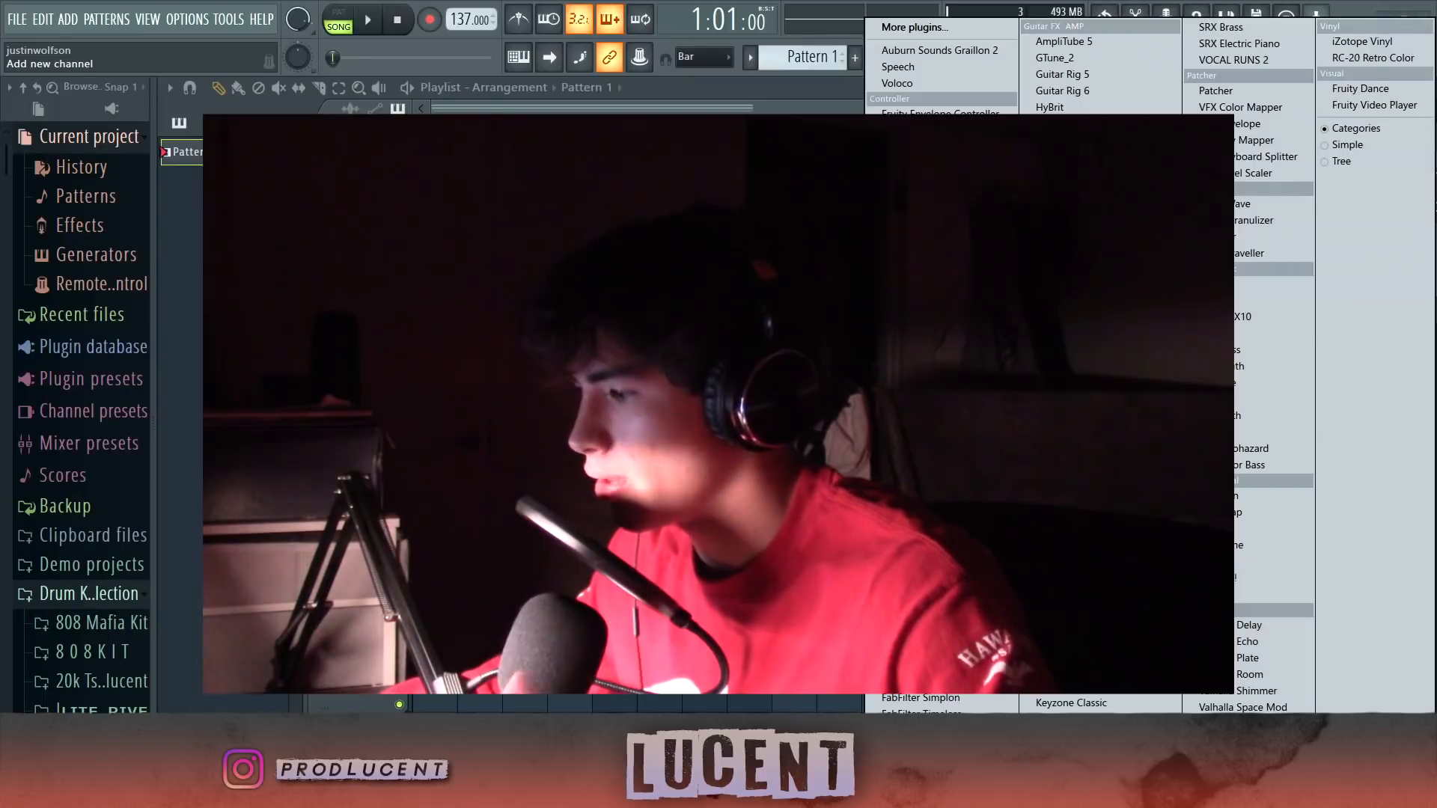
click(1215, 594)
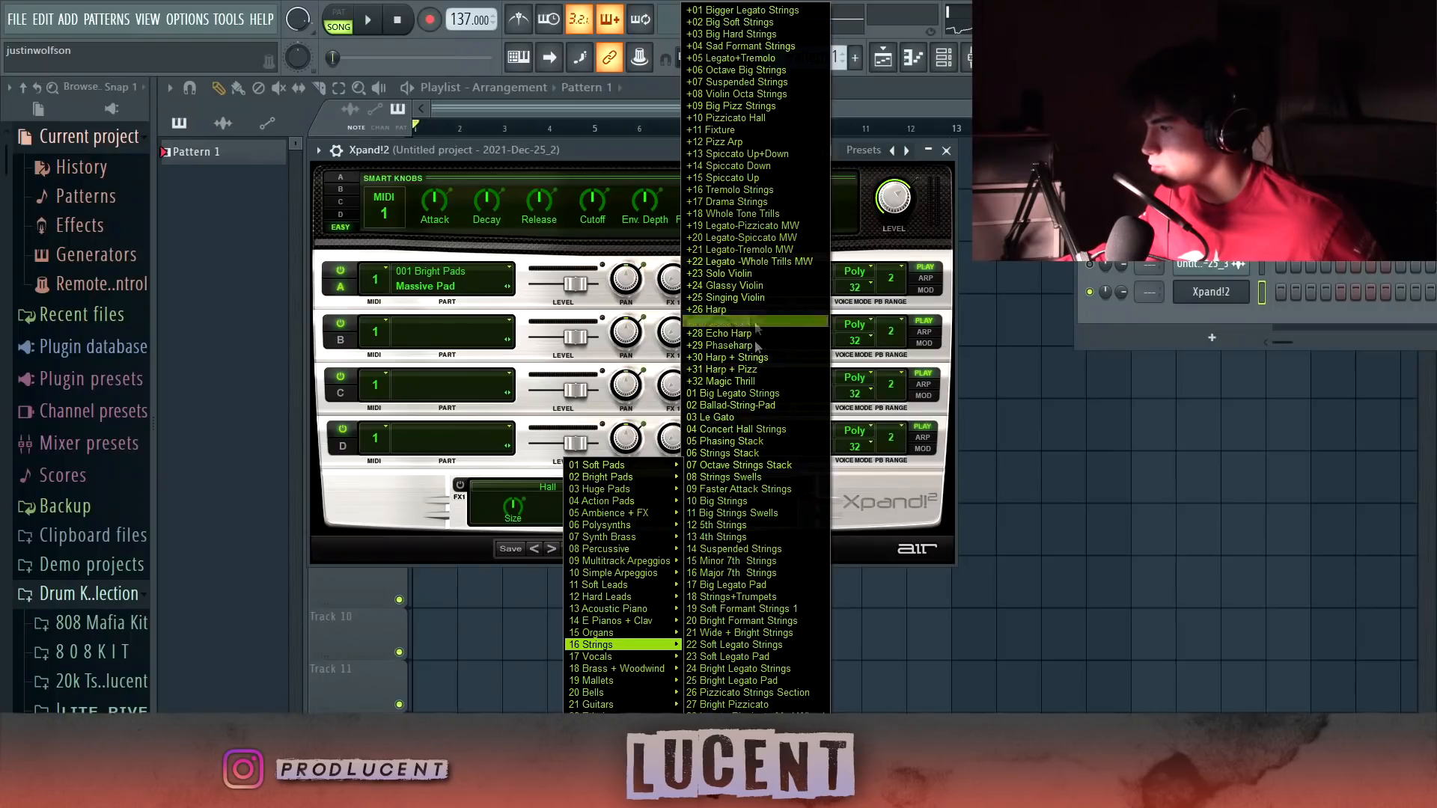
click(793, 416)
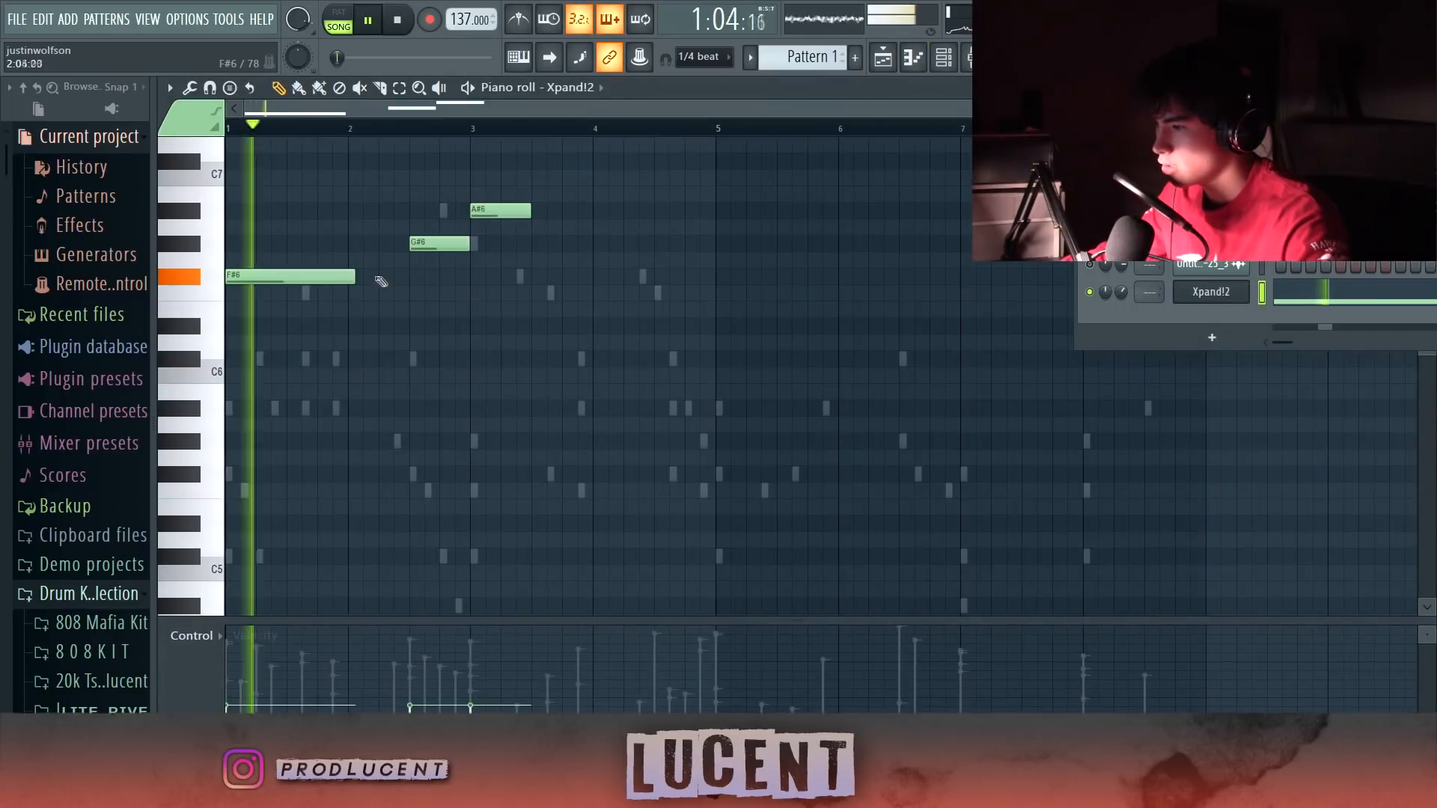
- Extend the string notes F#6 to mid-bar 2 and A#6 to mid-bar 4, and add C#7 lasting to the end of bar 4
drag(354, 276, 409, 277)
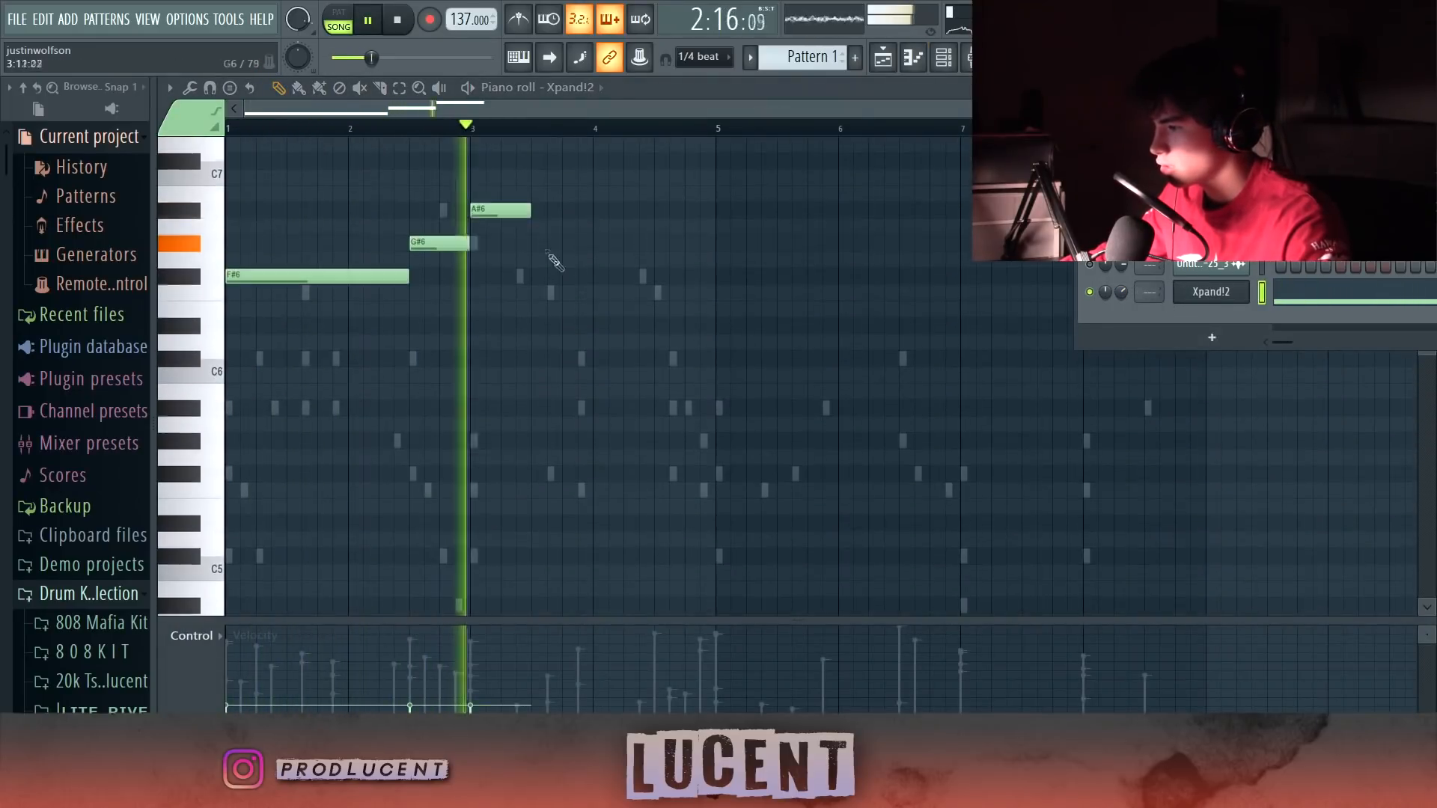
drag(529, 210, 639, 233)
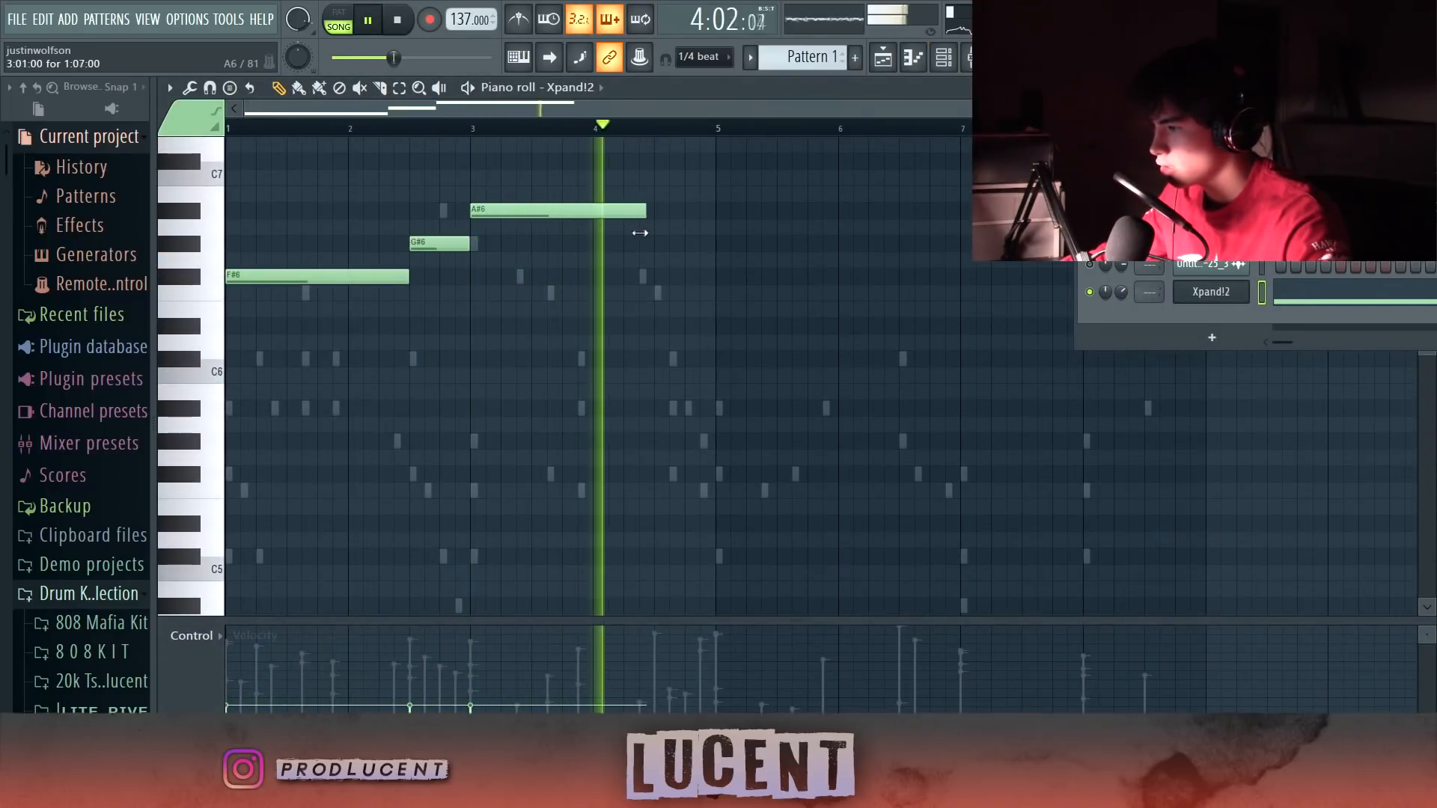
click(672, 161)
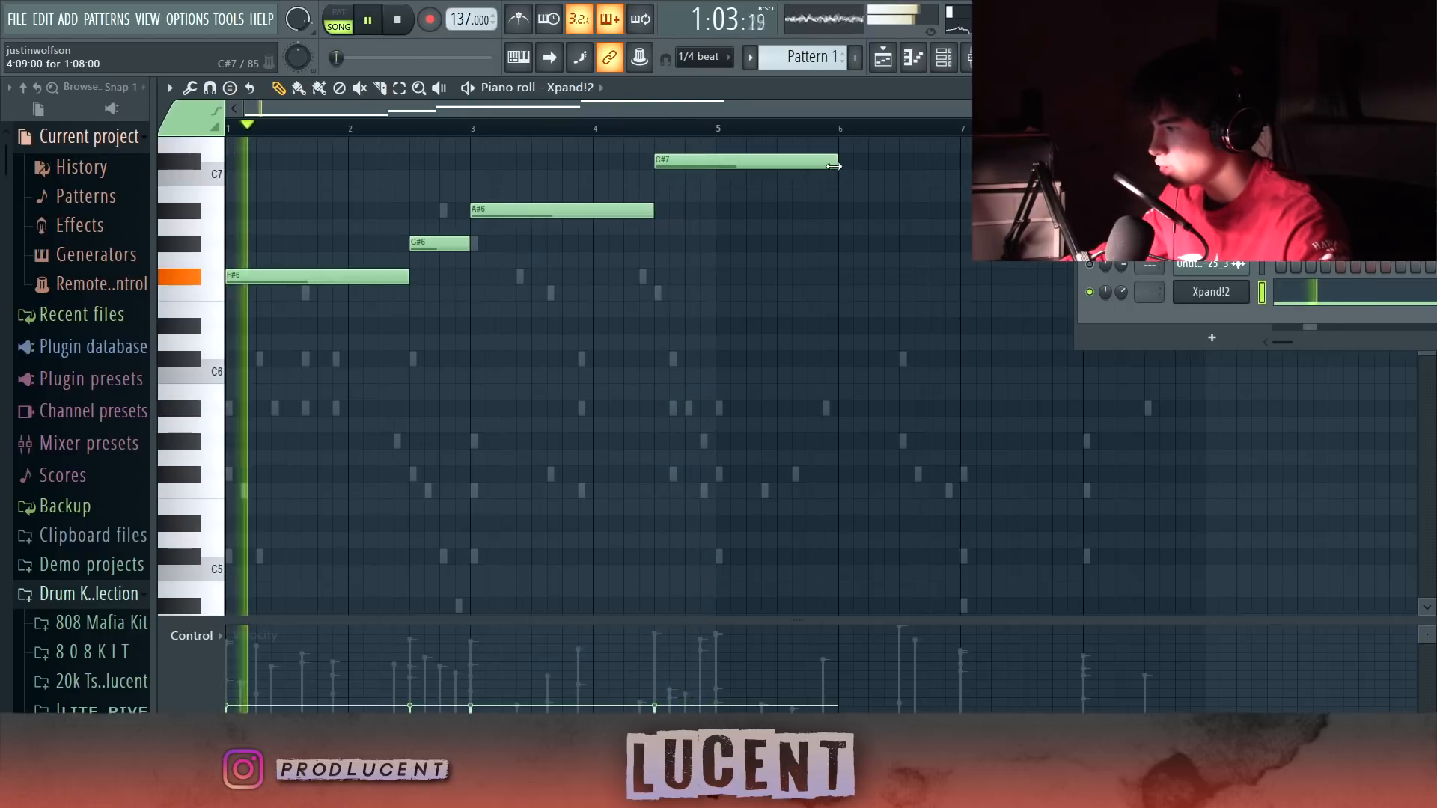
drag(833, 166, 714, 165)
- Add F7 across bars 5 and 6 of the string part and A#6 starting at bar 7
scroll(714, 172, up, 2)
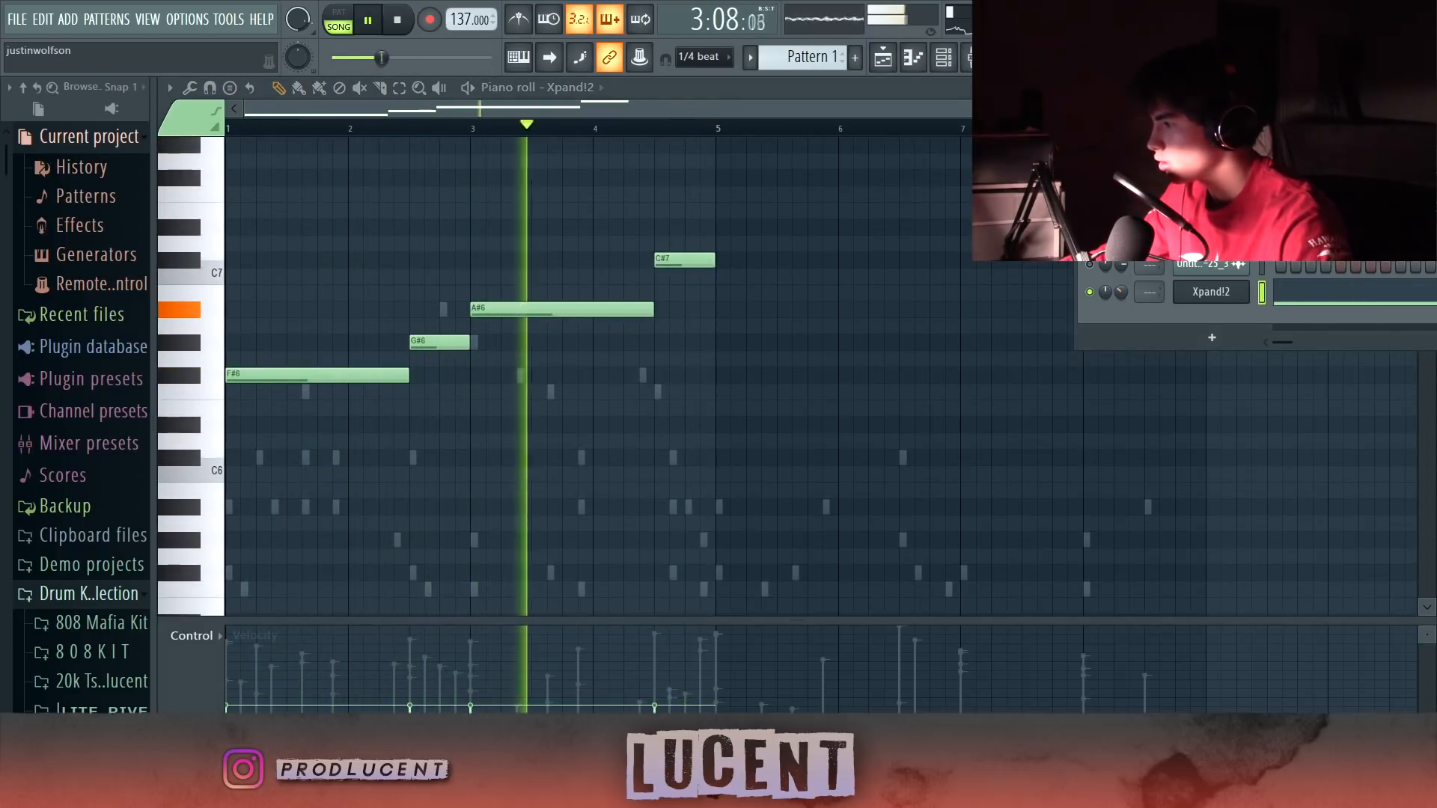
drag(1168, 120, 1364, 213)
scroll(975, 295, down, 2)
scroll(883, 231, up, 2)
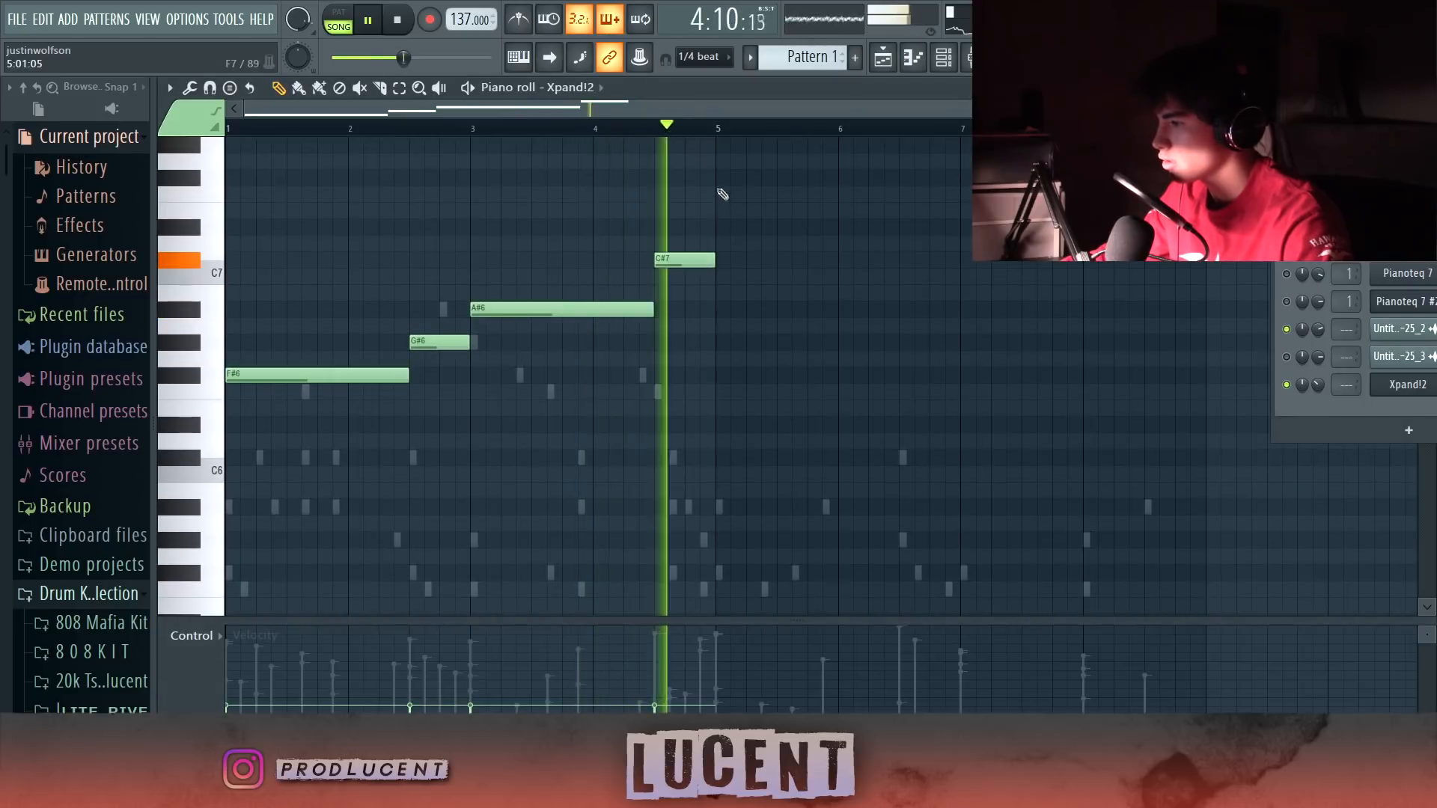
click(722, 195)
key(space)
drag(773, 194, 959, 193)
scroll(960, 337, up, 2)
click(961, 407)
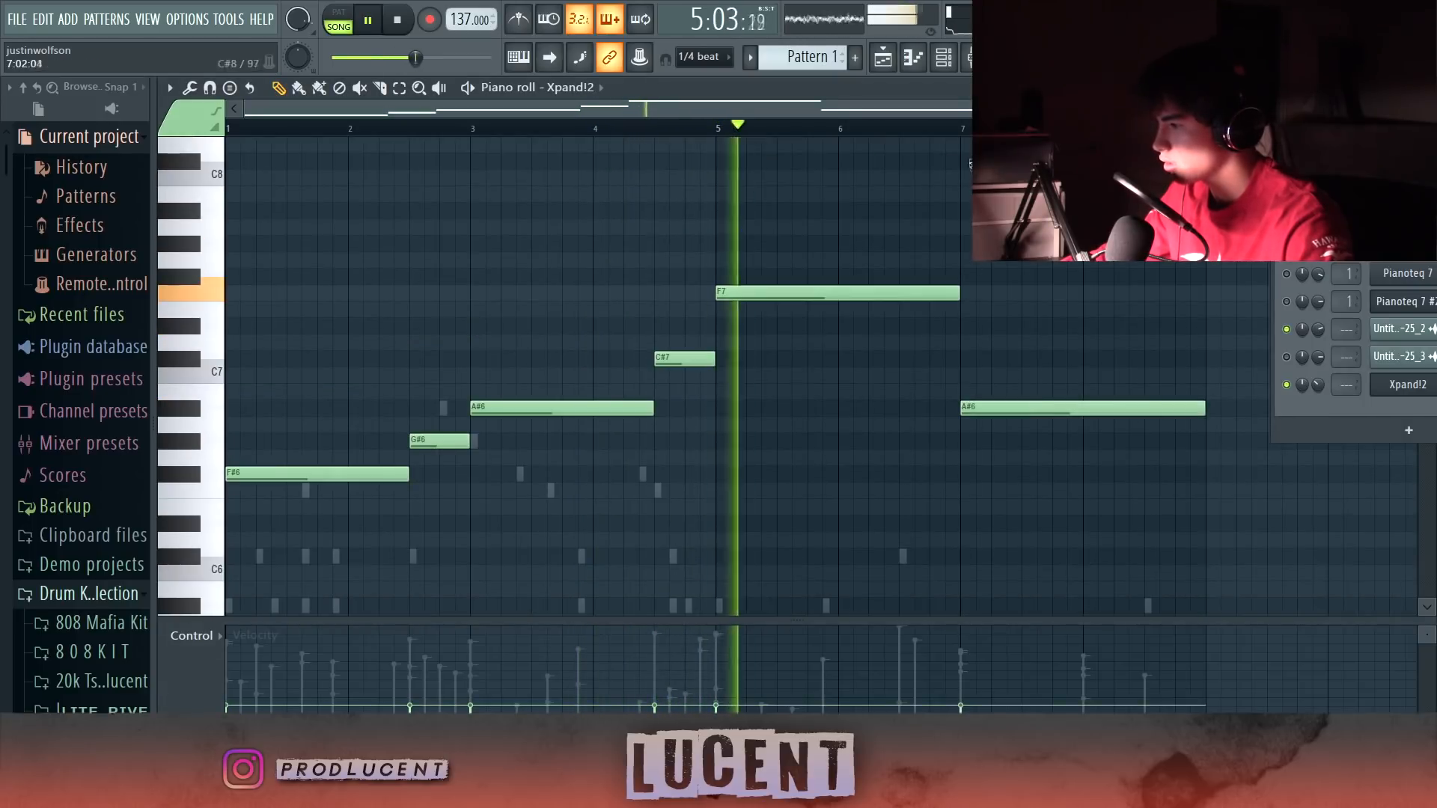
- End the string part's last A#6 midway through bar 8, fill the rest of that bar with C#7, and review the line
drag(1098, 408, 1013, 409)
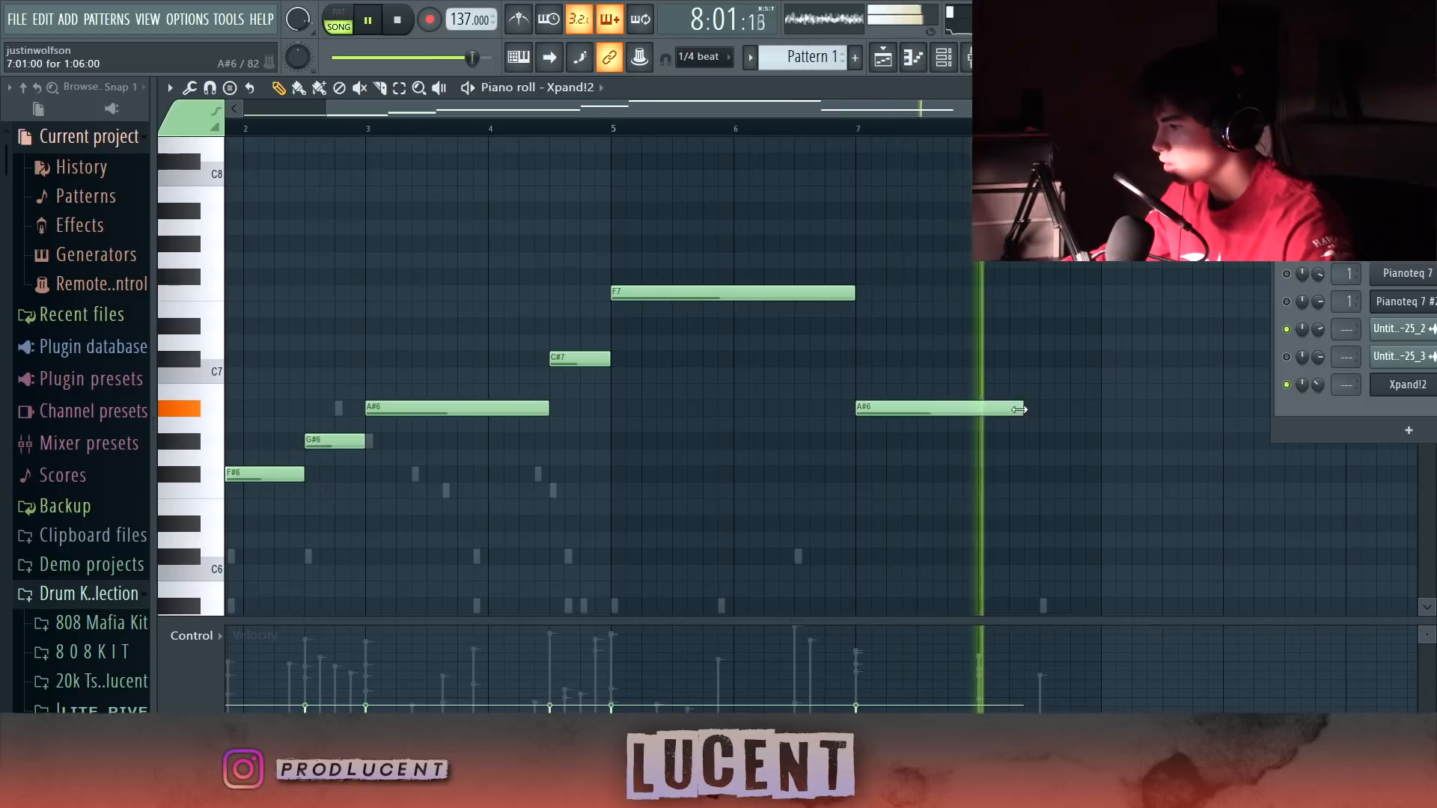
drag(1067, 366, 1074, 350)
key(space)
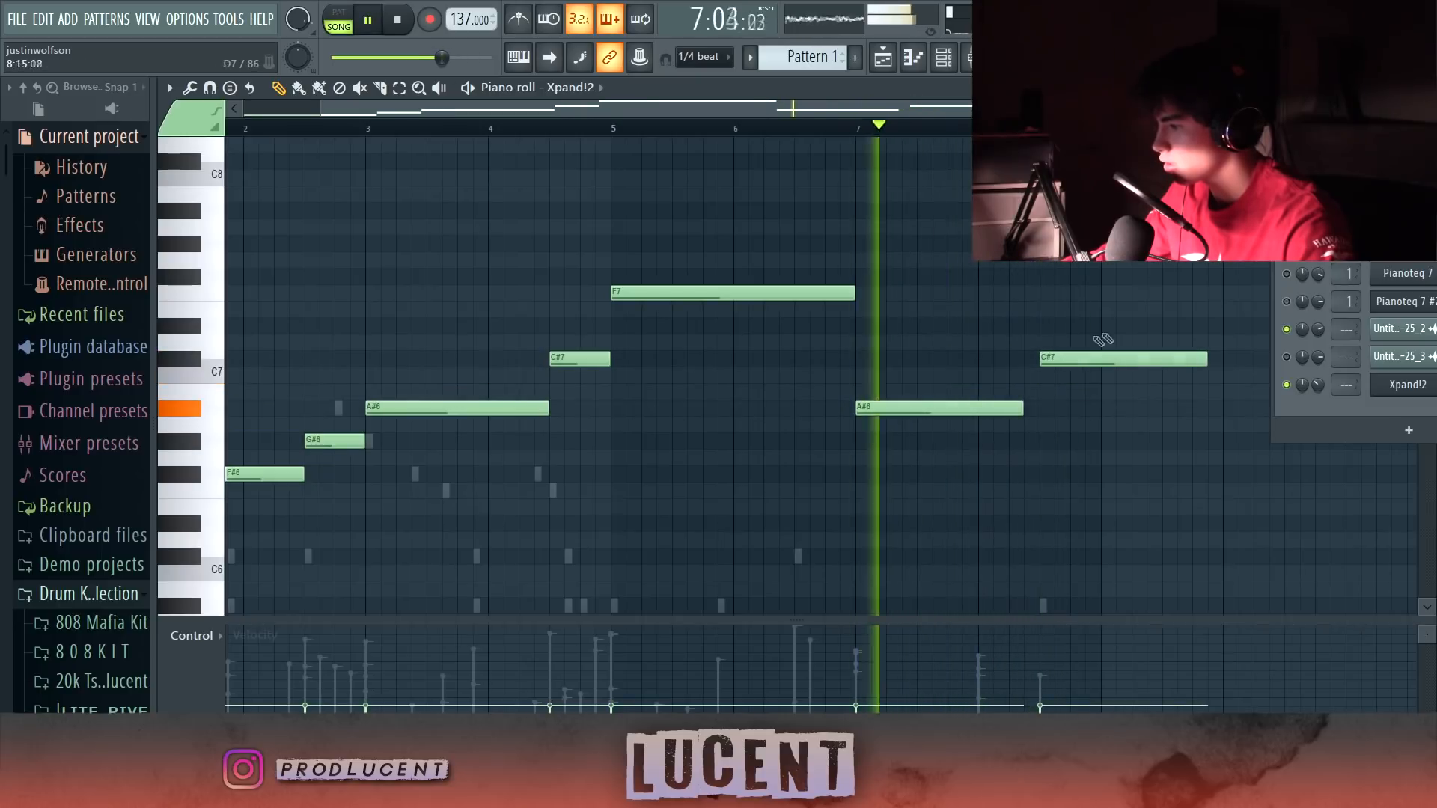
drag(1205, 359, 1108, 362)
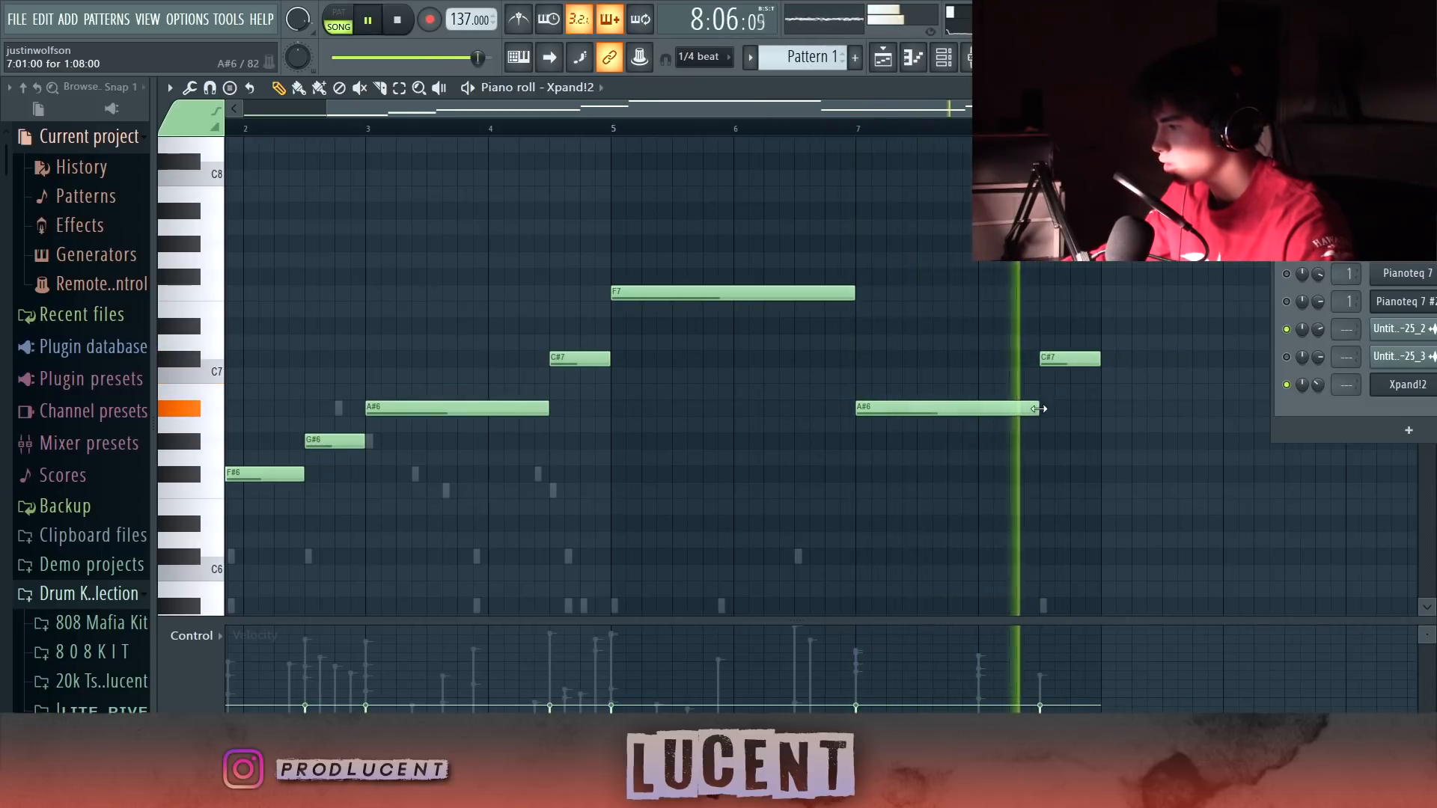
scroll(712, 285, down, 3)
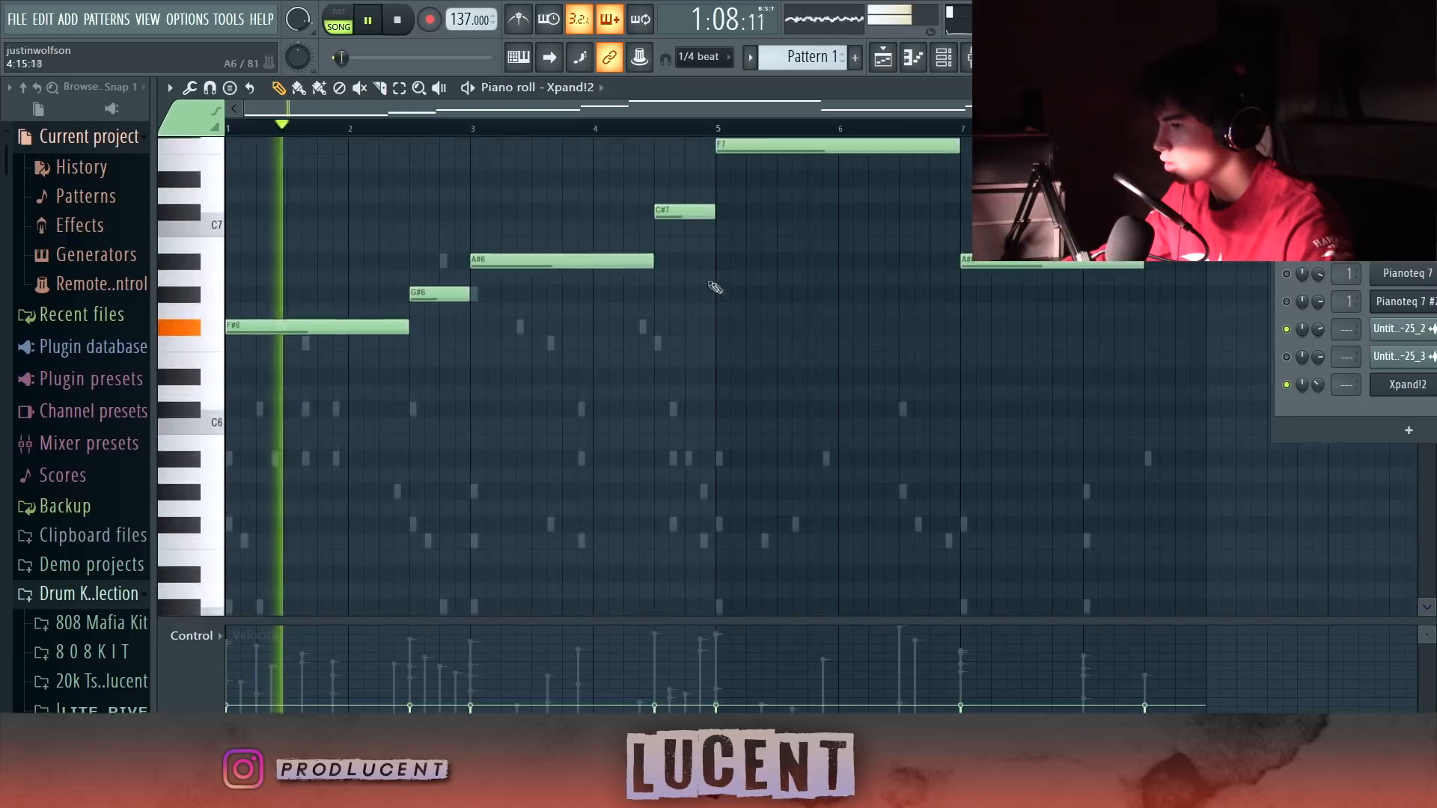
scroll(712, 285, up, 2)
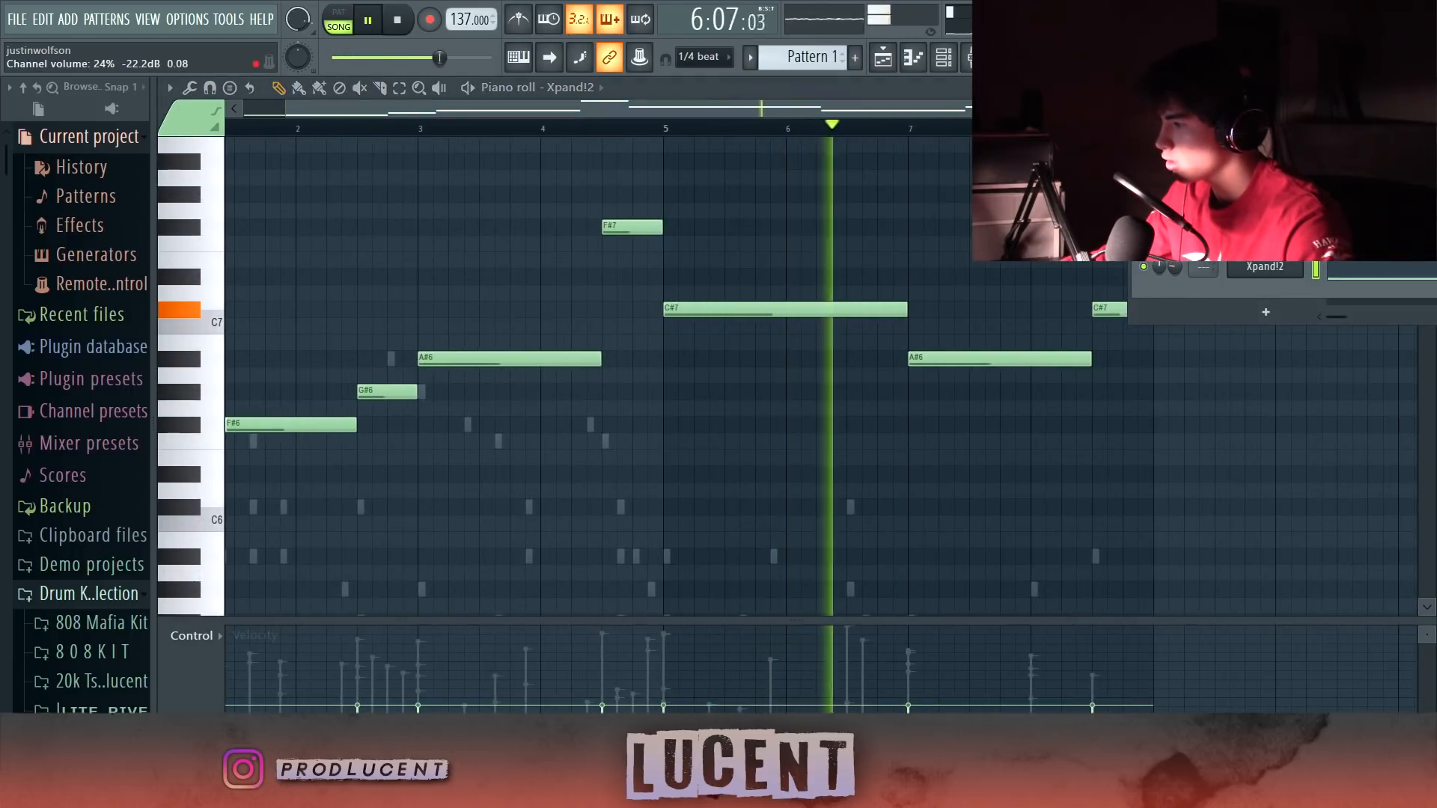
- Open the Xpand!2 instrument and browse its preset categories
drag(932, 111, 887, 111)
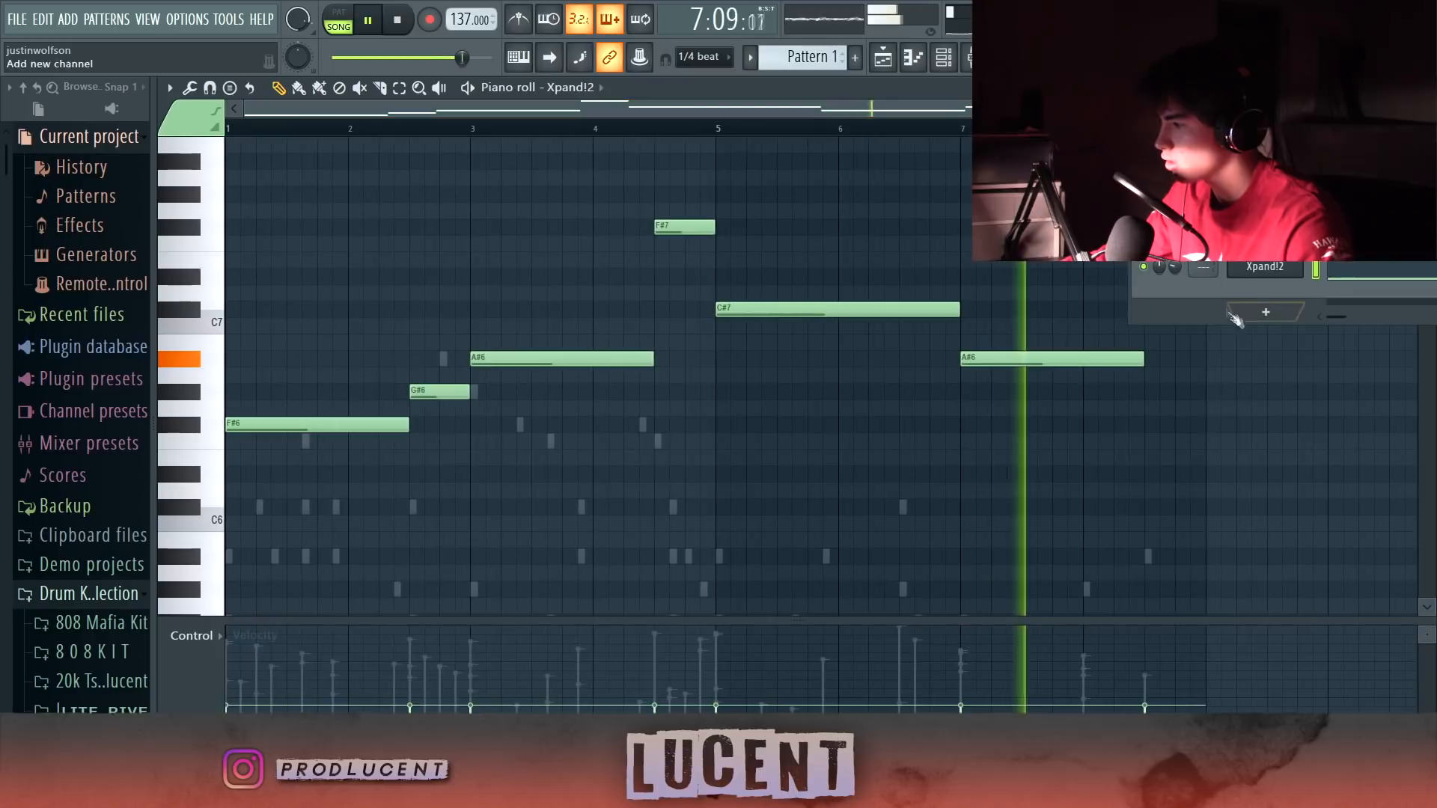
click(1237, 276)
click(642, 550)
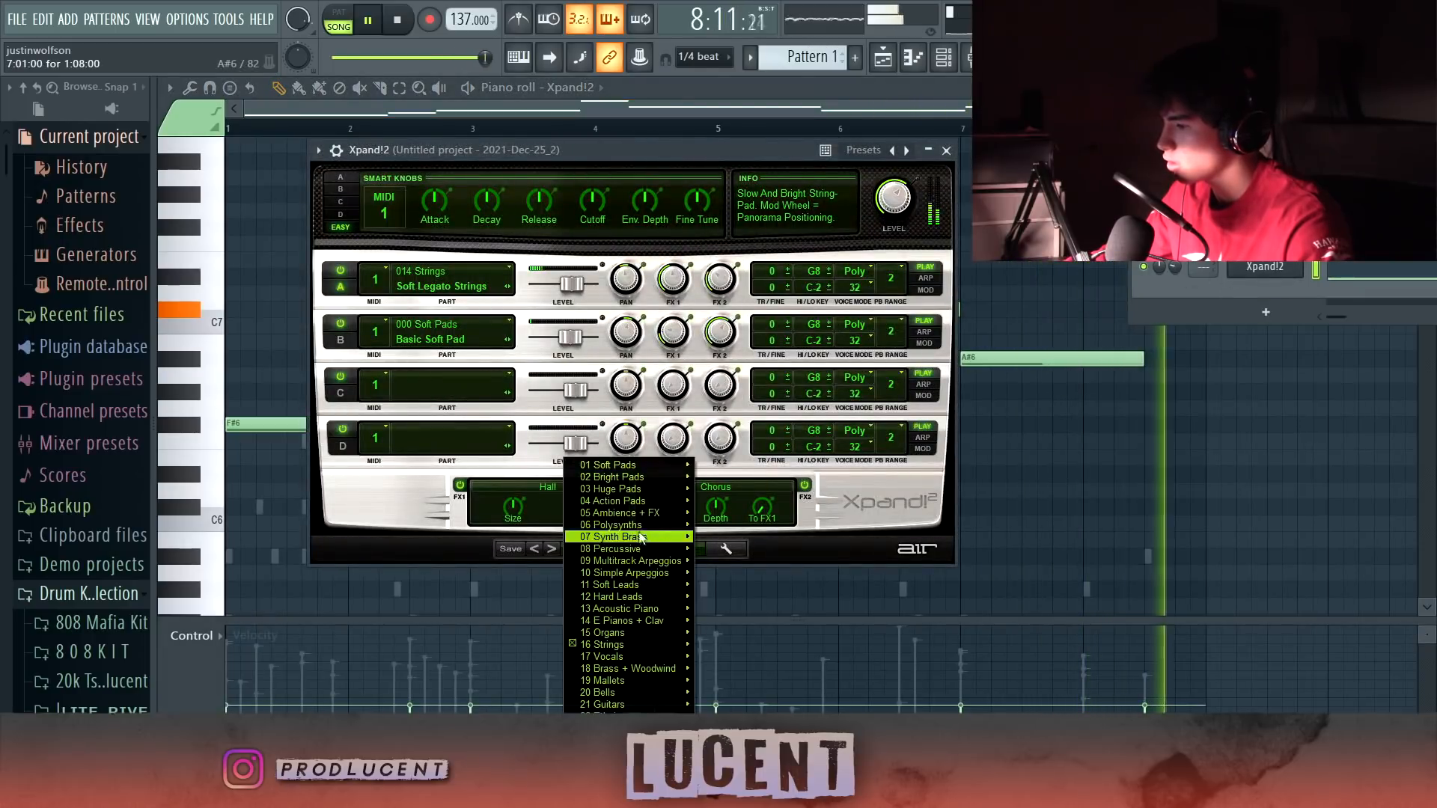
mouse_move(602, 644)
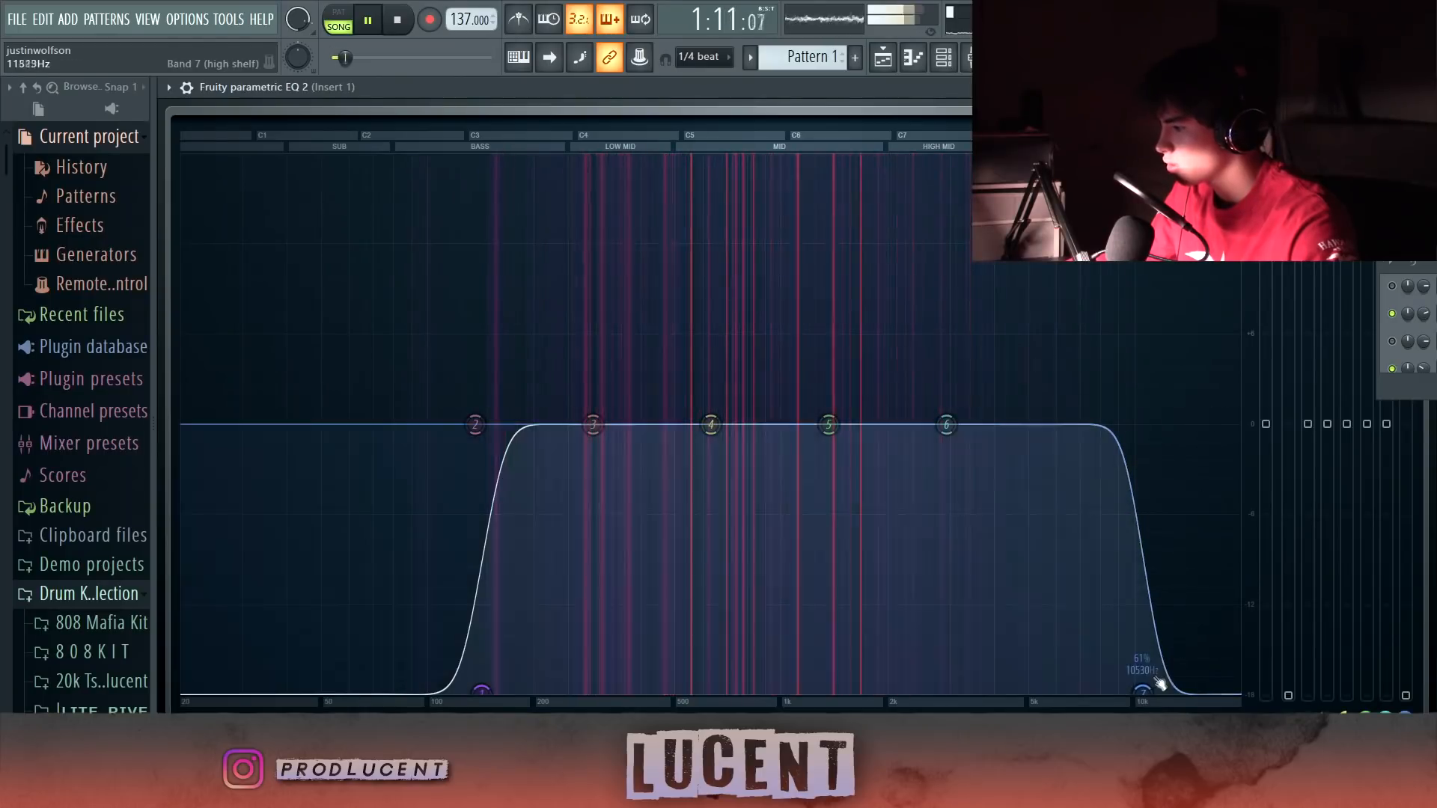
- Lower the low-cut frequency slightly in Insert 1's Fruity parametric EQ 2 and close the EQ
drag(501, 693, 474, 693)
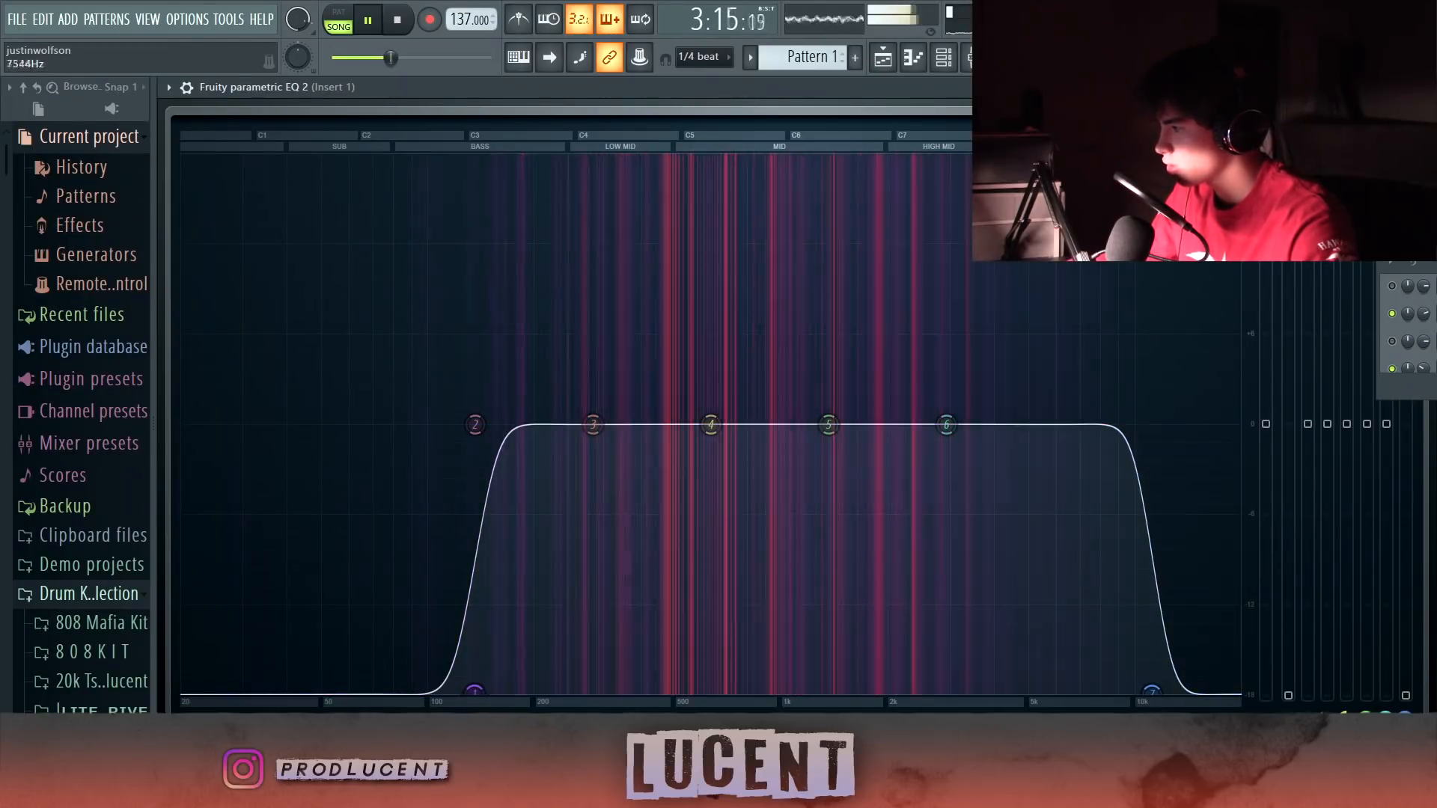
click(1424, 88)
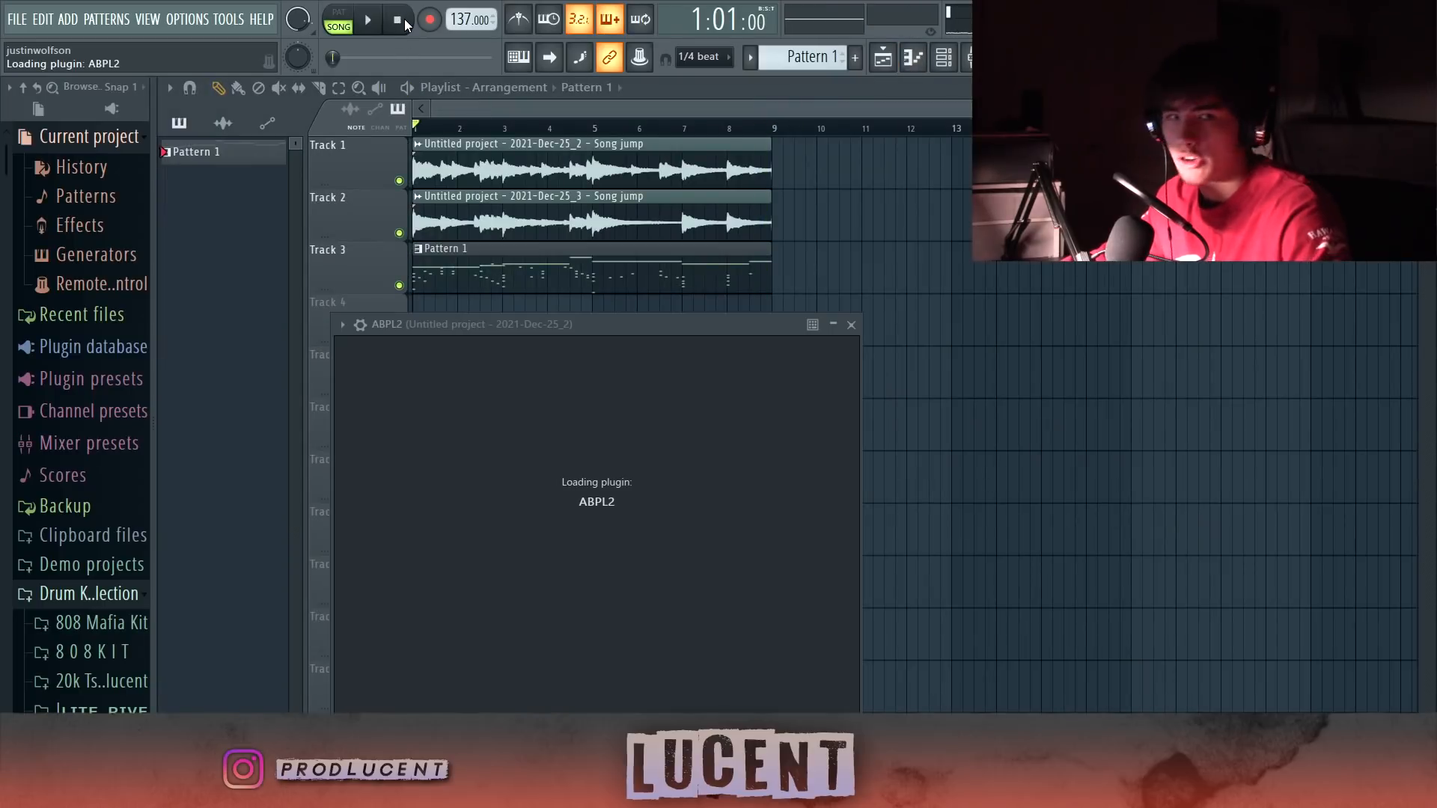
- Open the Ample Bass channel's piano roll and play the song
right_click(1207, 306)
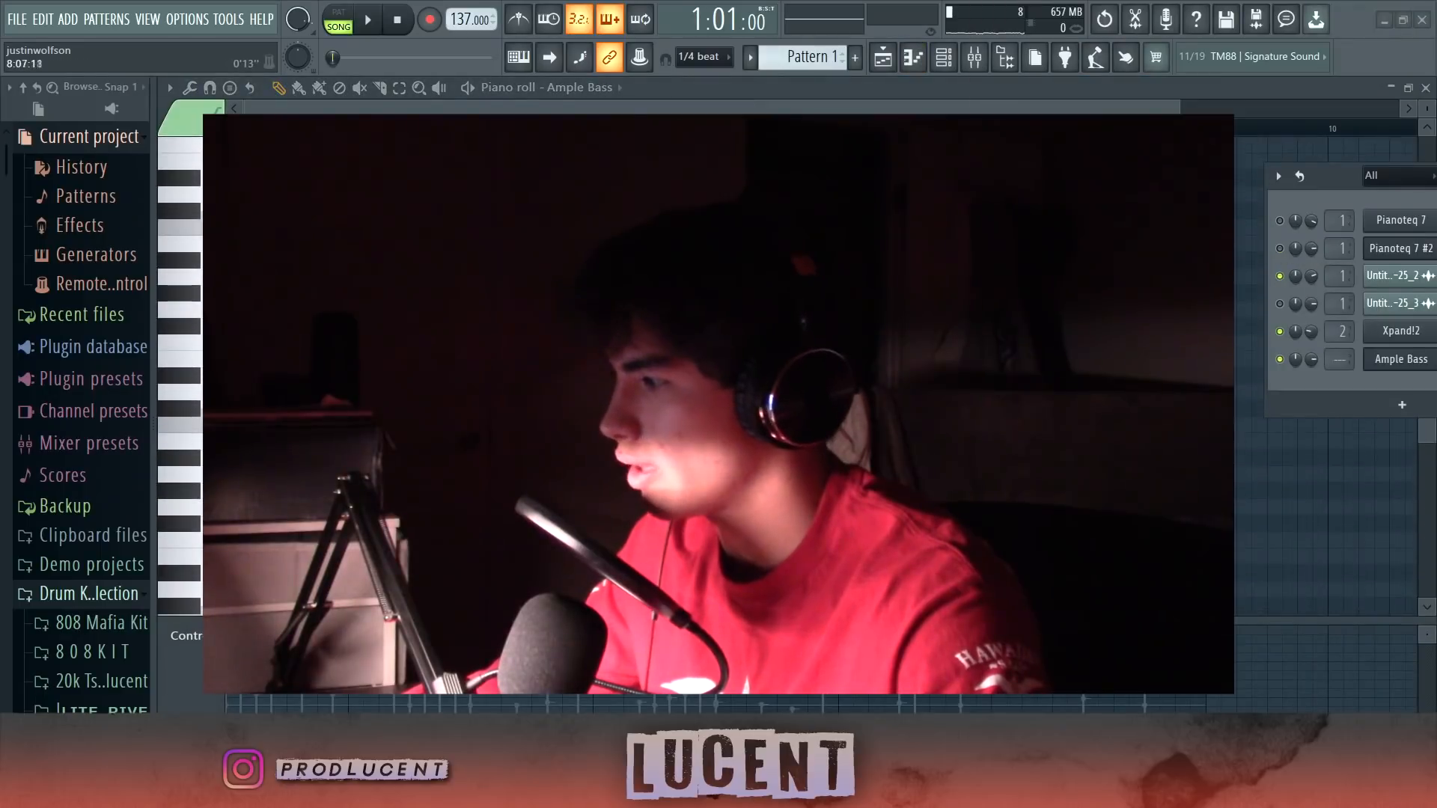
drag(1178, 107, 782, 107)
key(space)
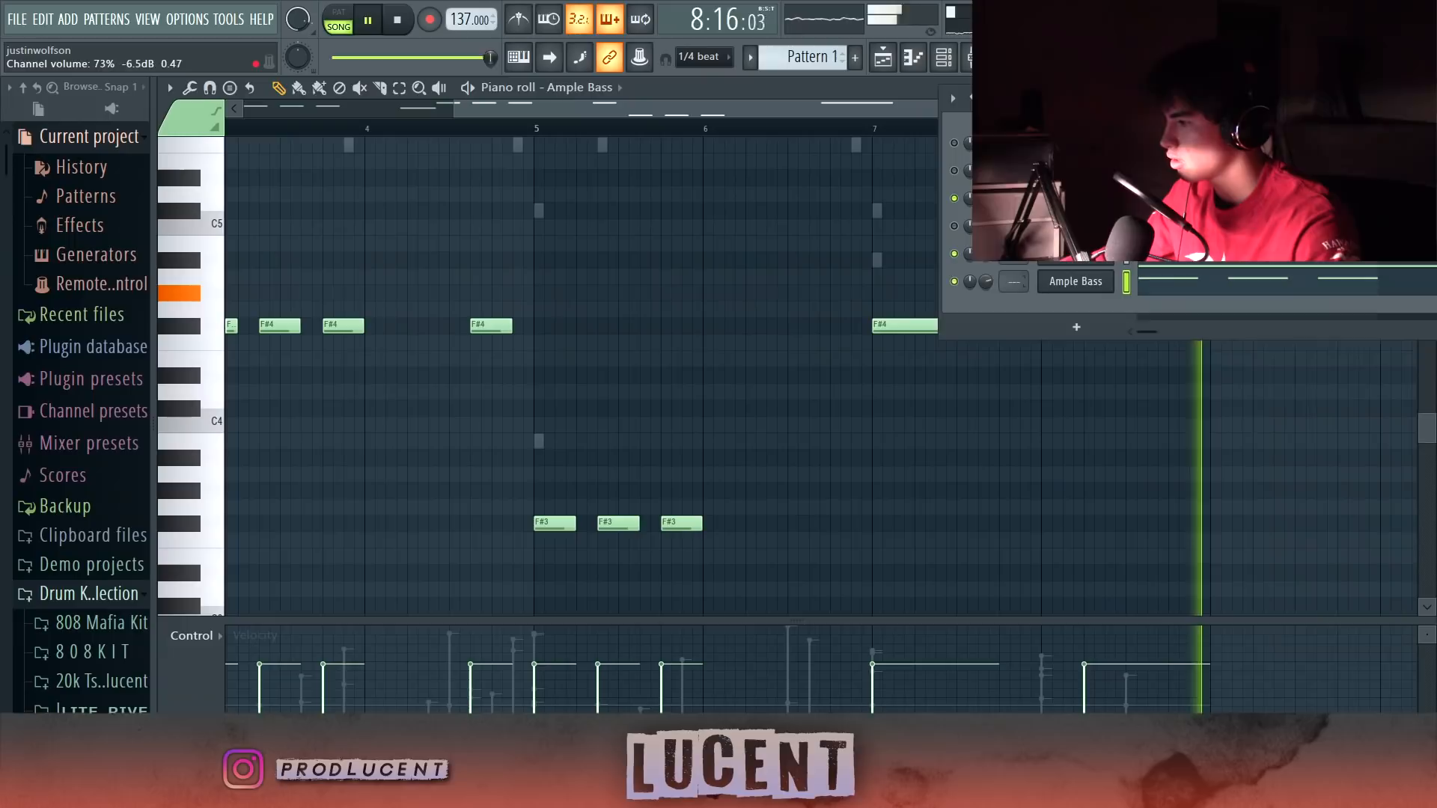
- Transpose the F#4 bass notes in bars 3 and 4 down an octave to F#3
drag(455, 112, 241, 112)
drag(757, 377, 492, 260)
key(ctrl+Down)
ctrl+click(616, 202)
- Raise the three bass notes in bar 5 to C#4 and delete the stray C#5 note there
drag(738, 348, 679, 274)
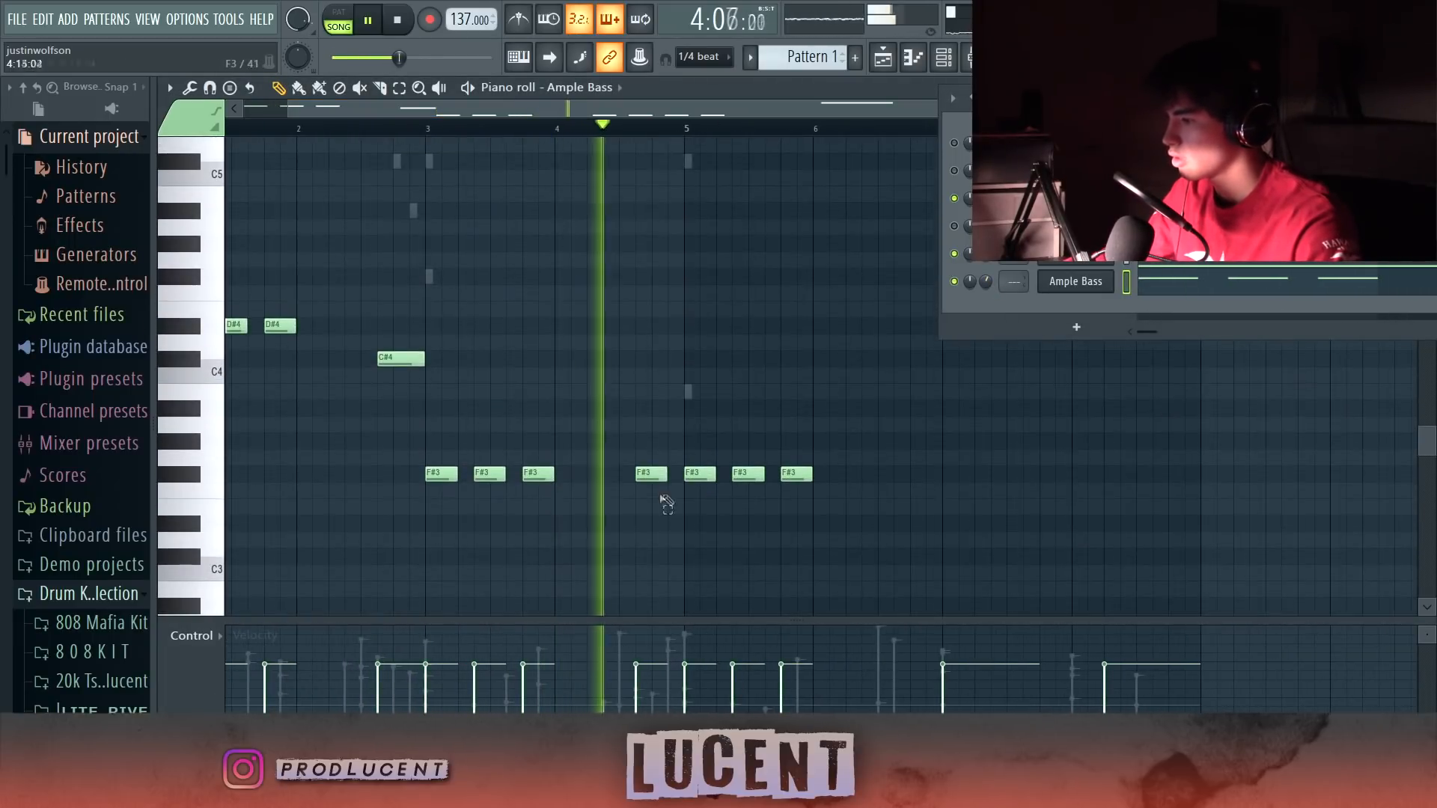
click(651, 452)
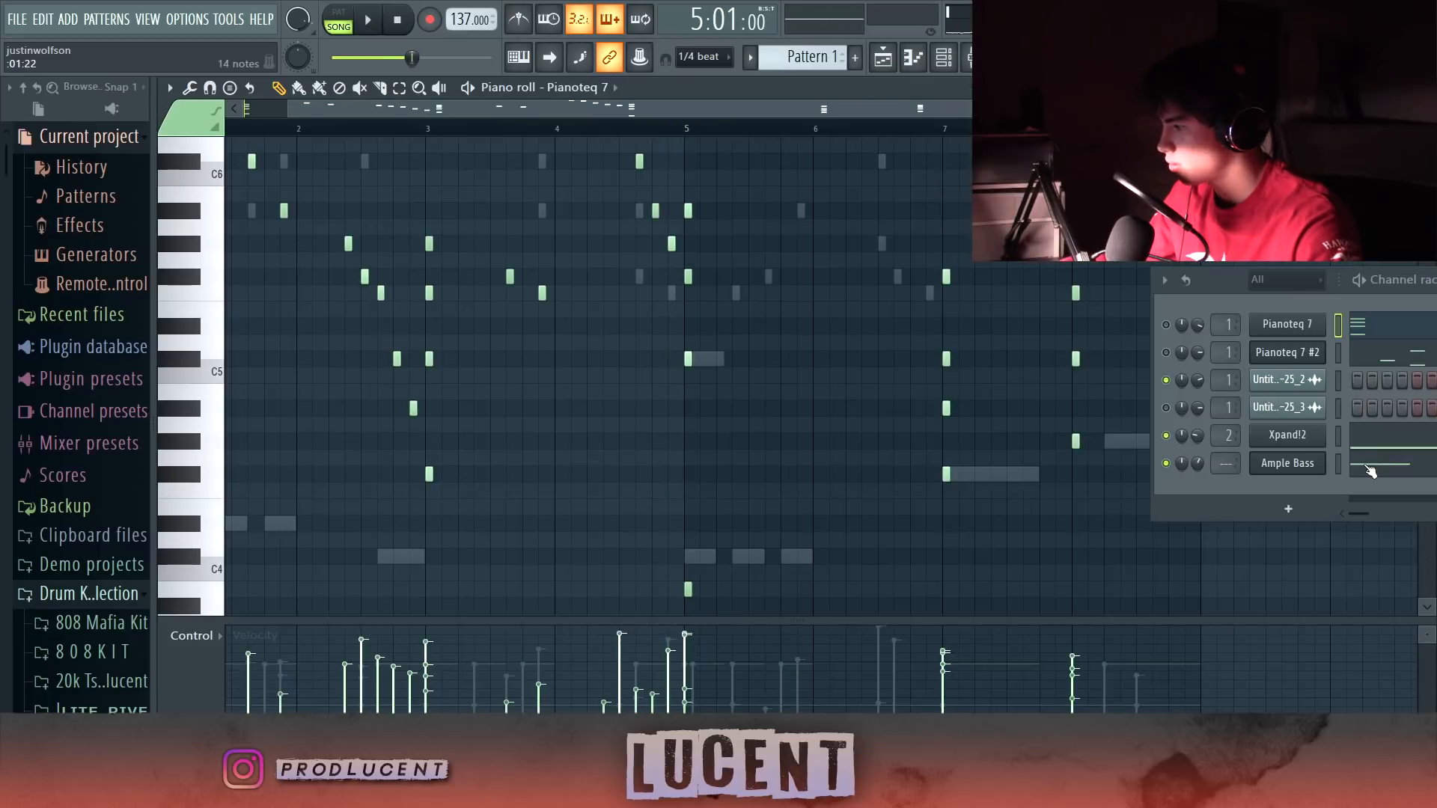
click(1370, 470)
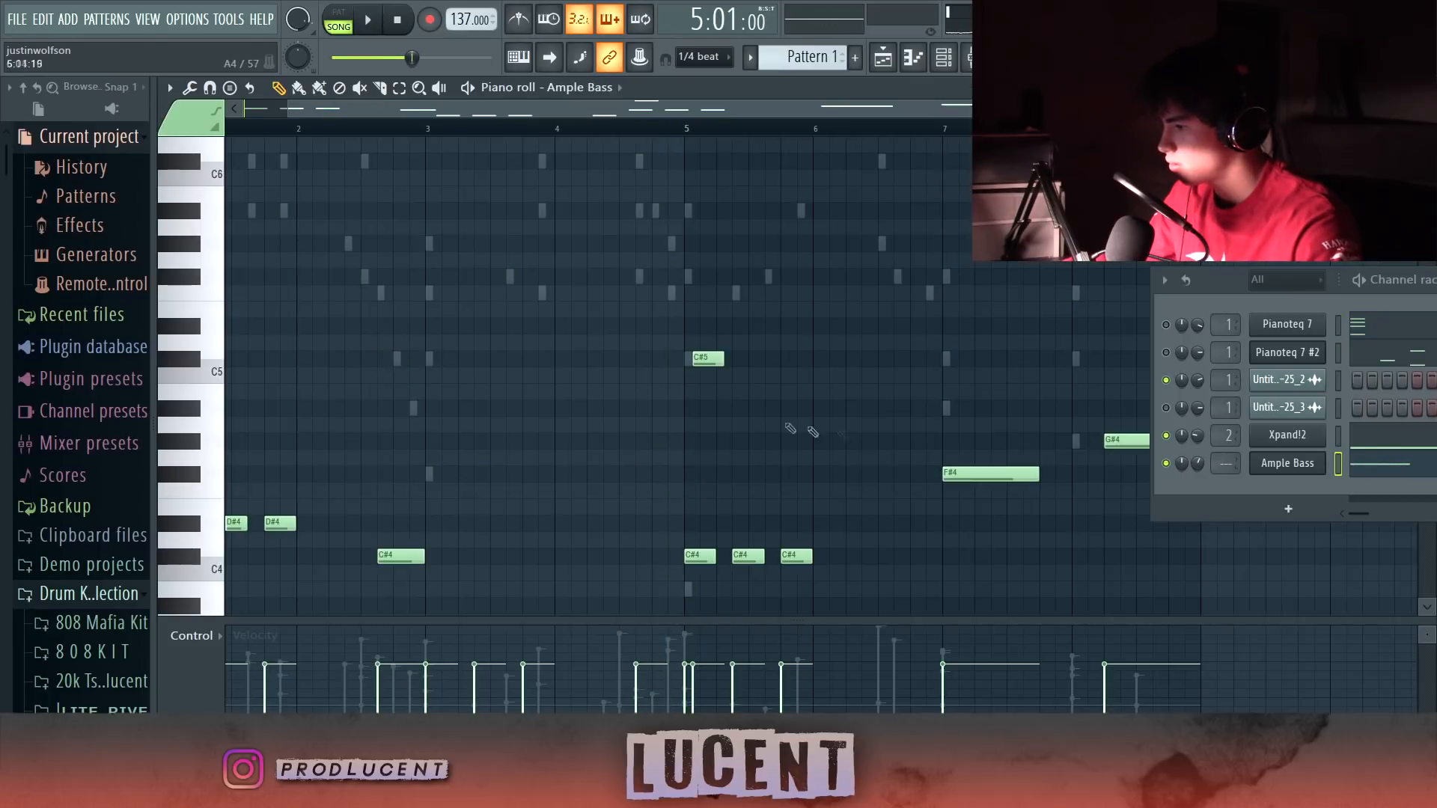
scroll(778, 366, down, 2)
right_click(709, 262)
scroll(710, 329, down, 2)
- Play the passage, move the three bass notes in bar 5 down to B3, and clear the selection
key(space)
drag(842, 364, 788, 361)
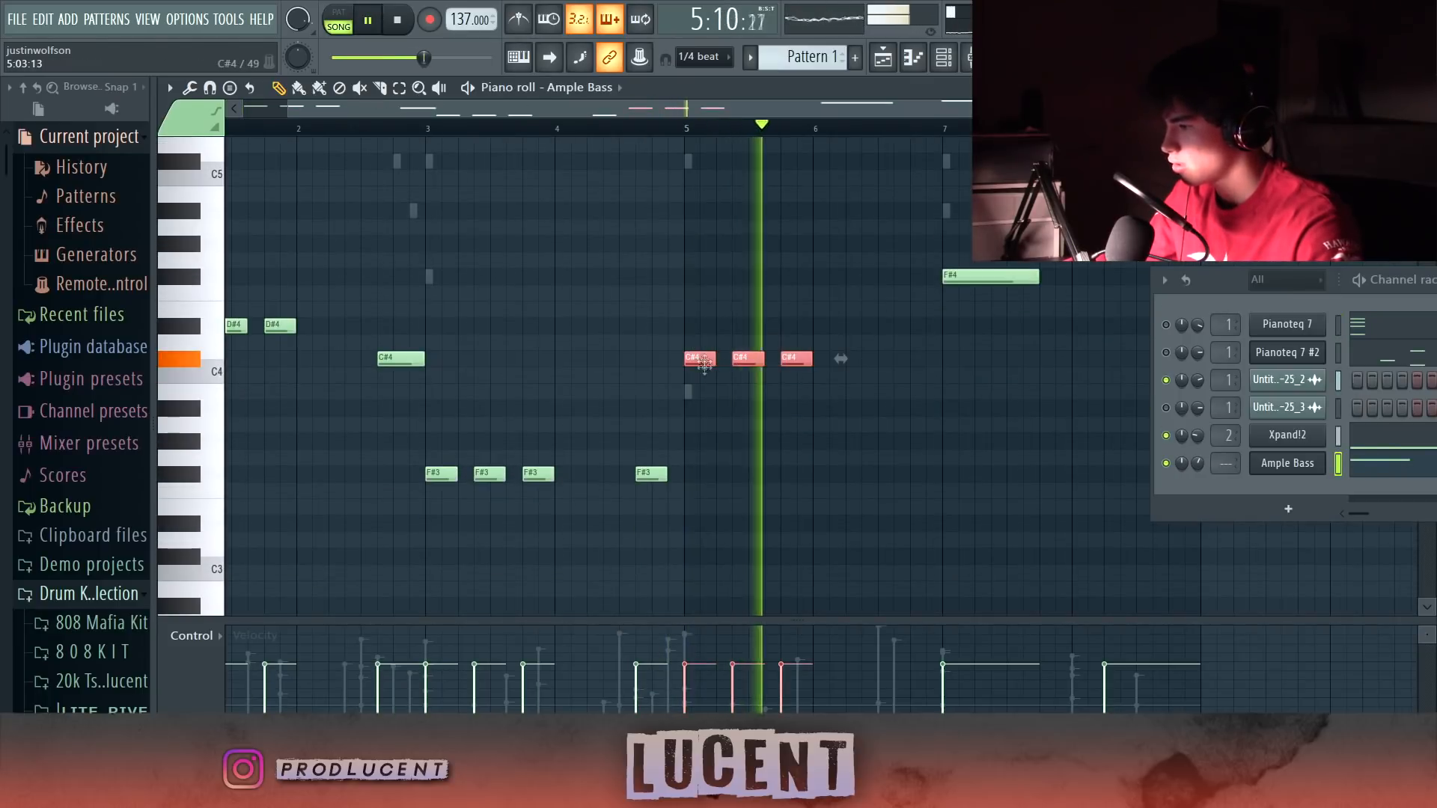
drag(850, 404, 704, 353)
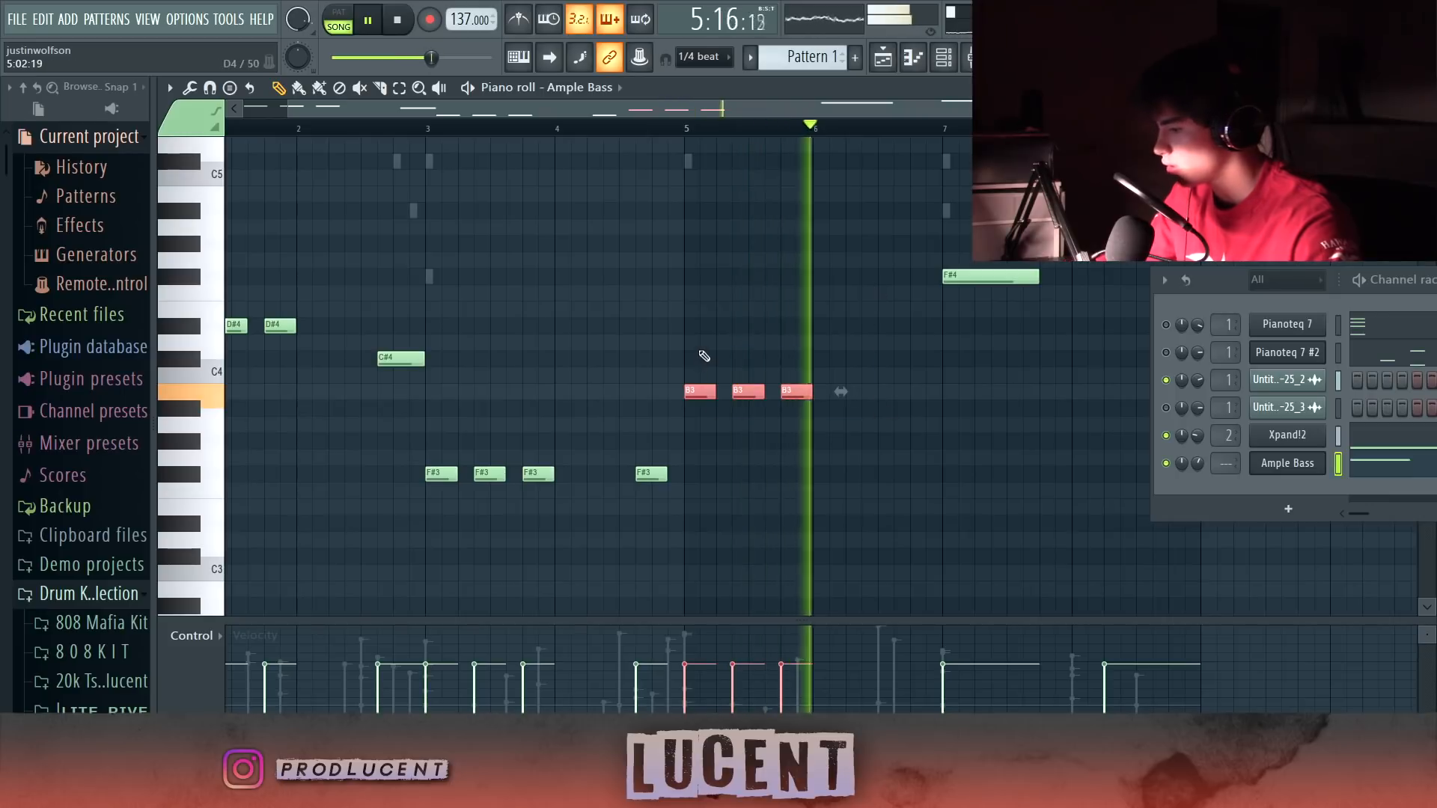
ctrl+click(891, 229)
drag(1227, 303, 1193, 260)
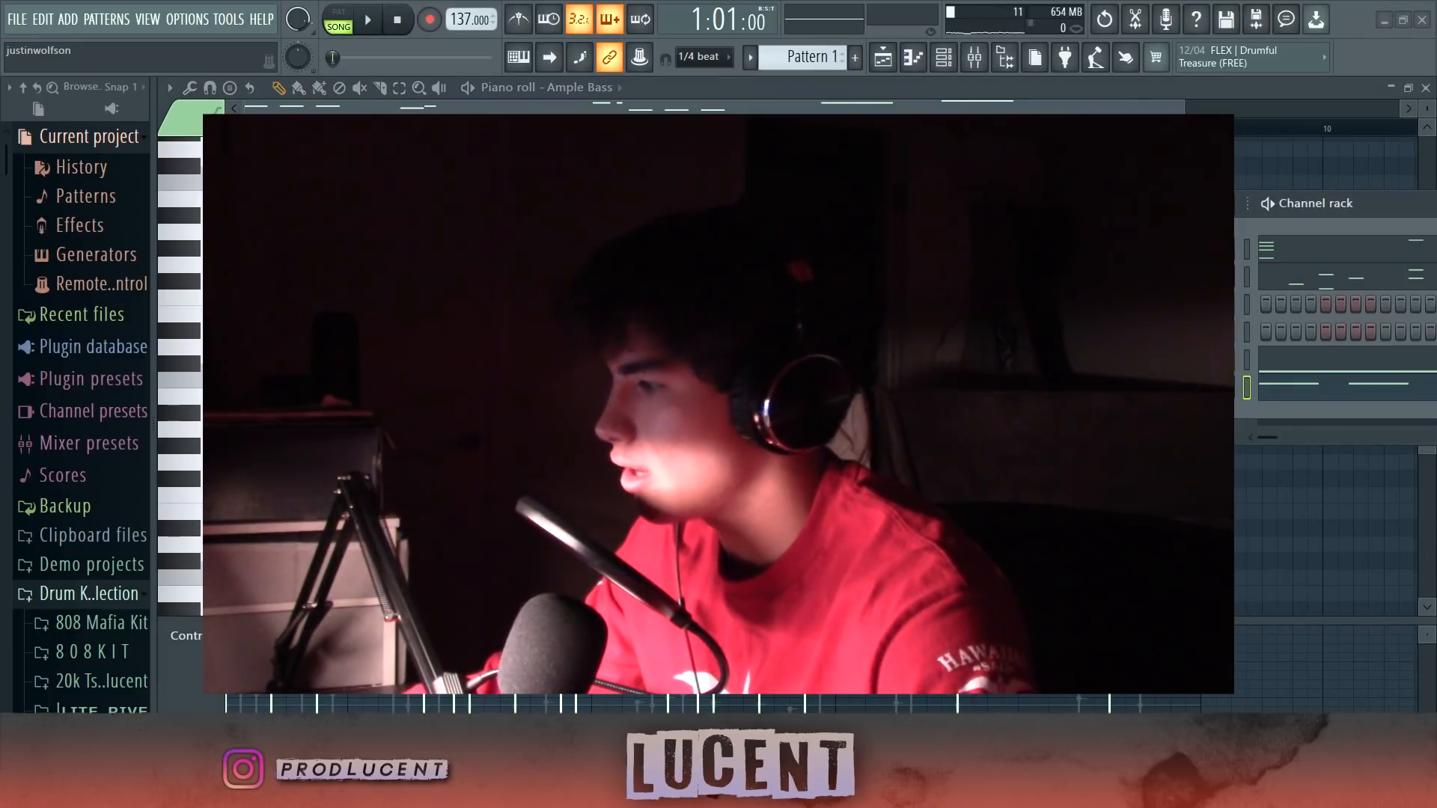
- Add the Feelings sample from the drum kit's Vox folder as a new channel and open the Crash (8) channel's piano roll
scroll(105, 414, down, 5)
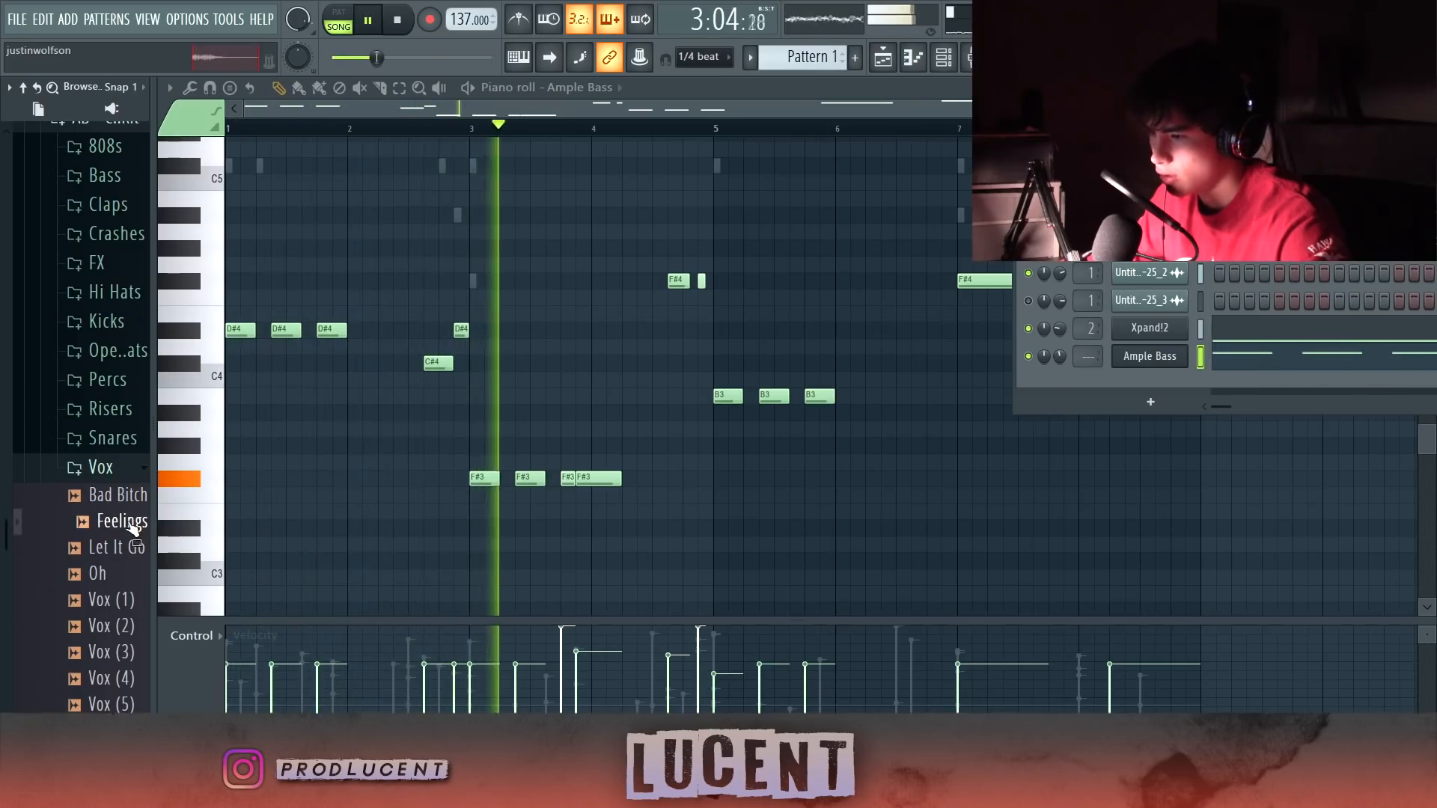
drag(127, 525, 908, 449)
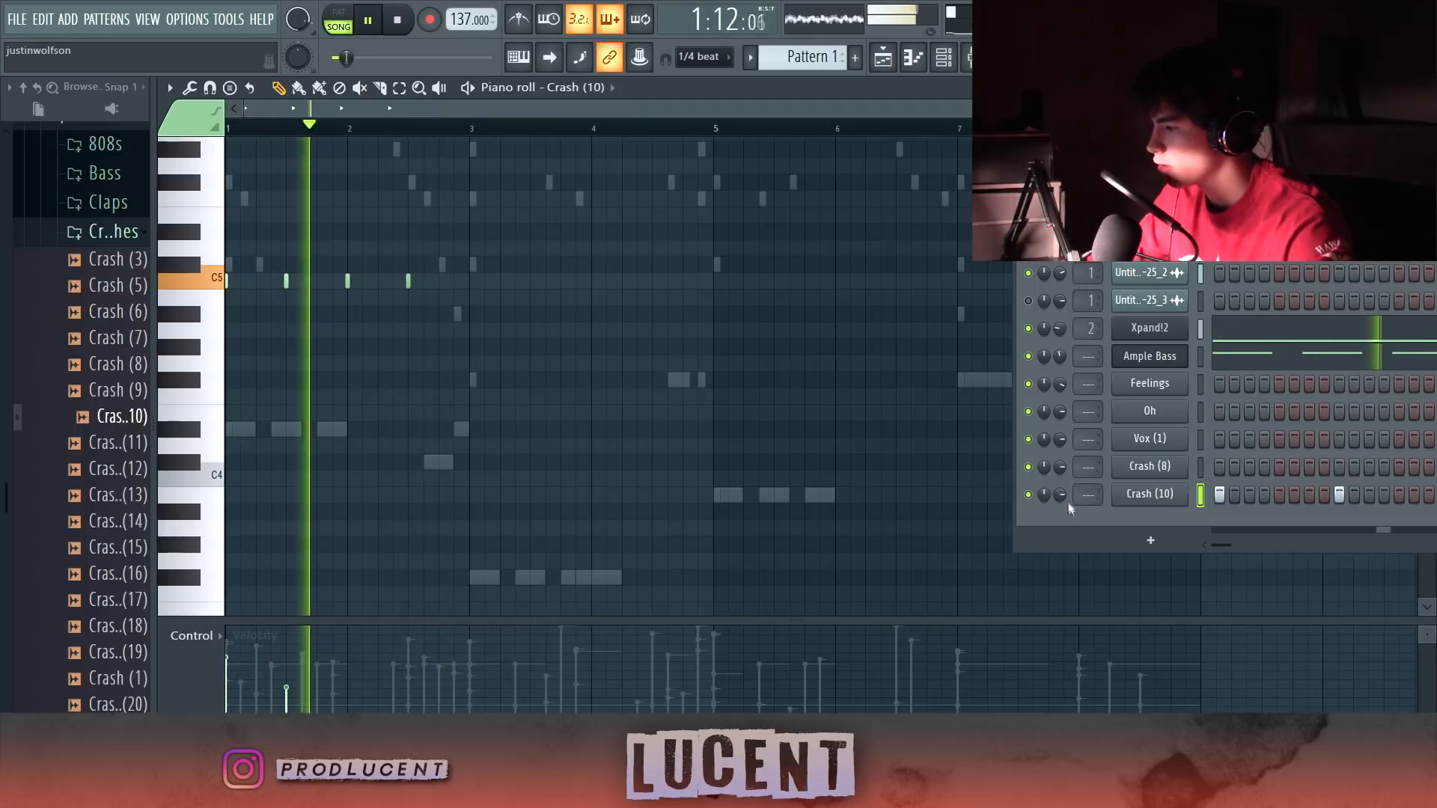
click(1149, 466)
right_click(1146, 475)
click(1159, 469)
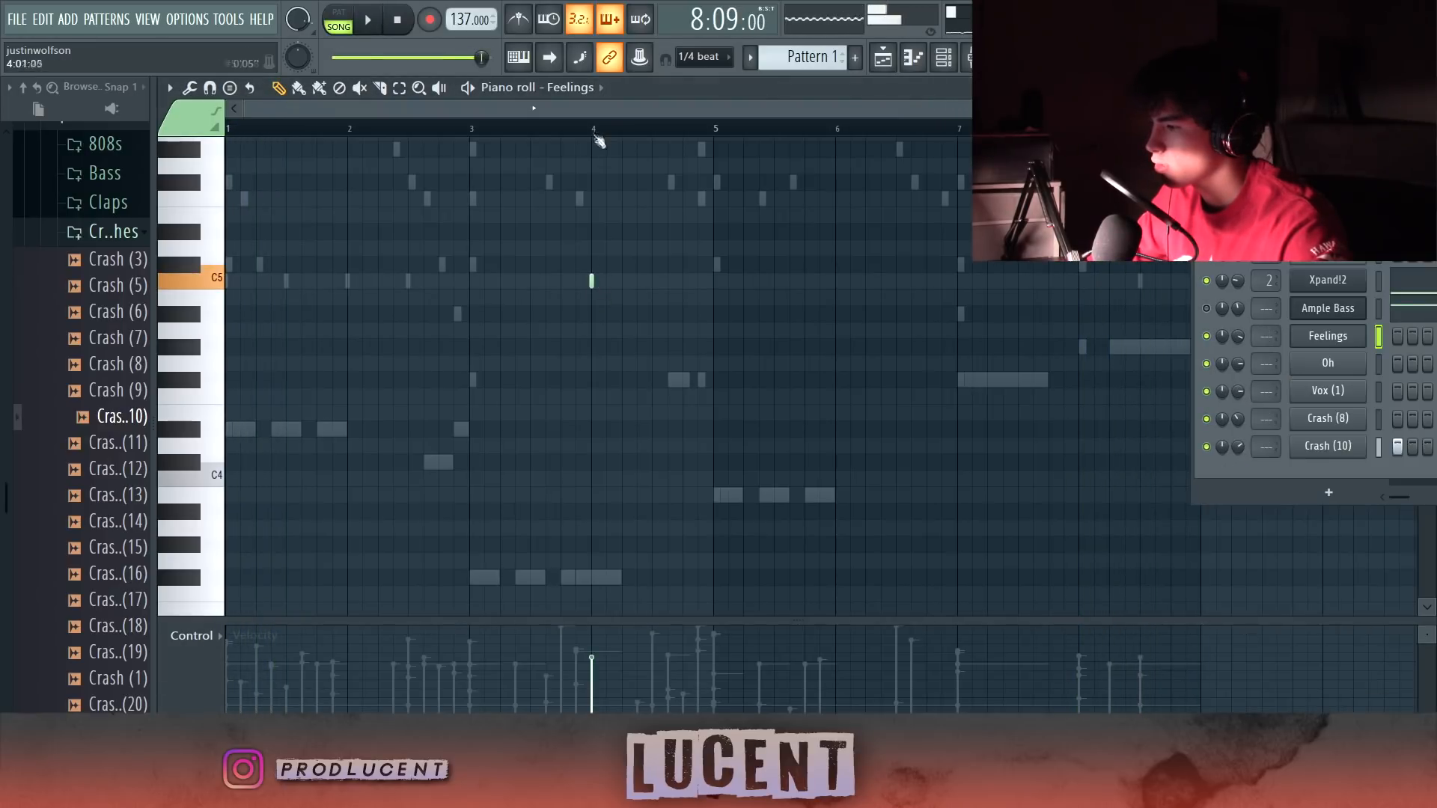
- Play the song from bar 4 with the Feelings note and reposition the channel rack
key(space)
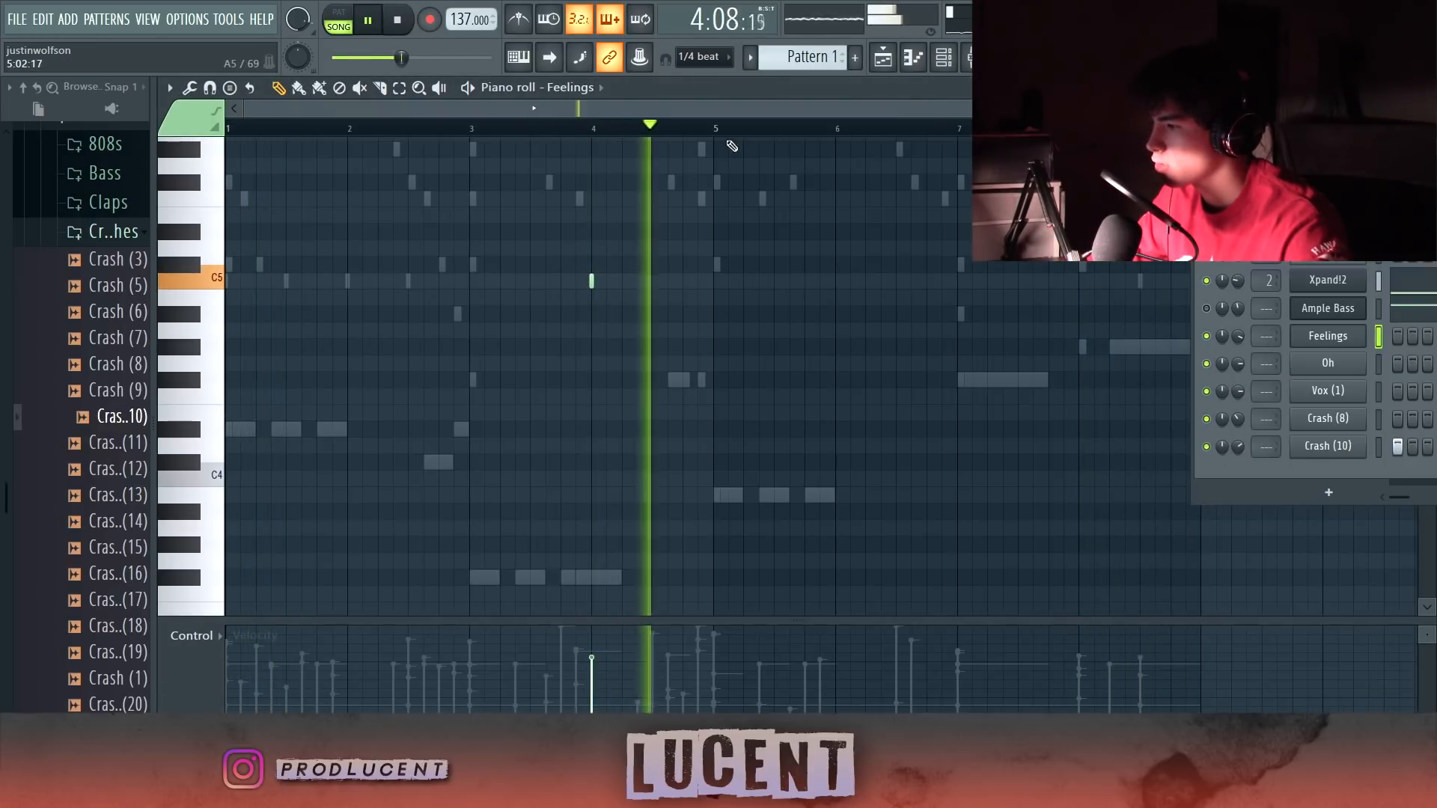
drag(1272, 131, 1338, 199)
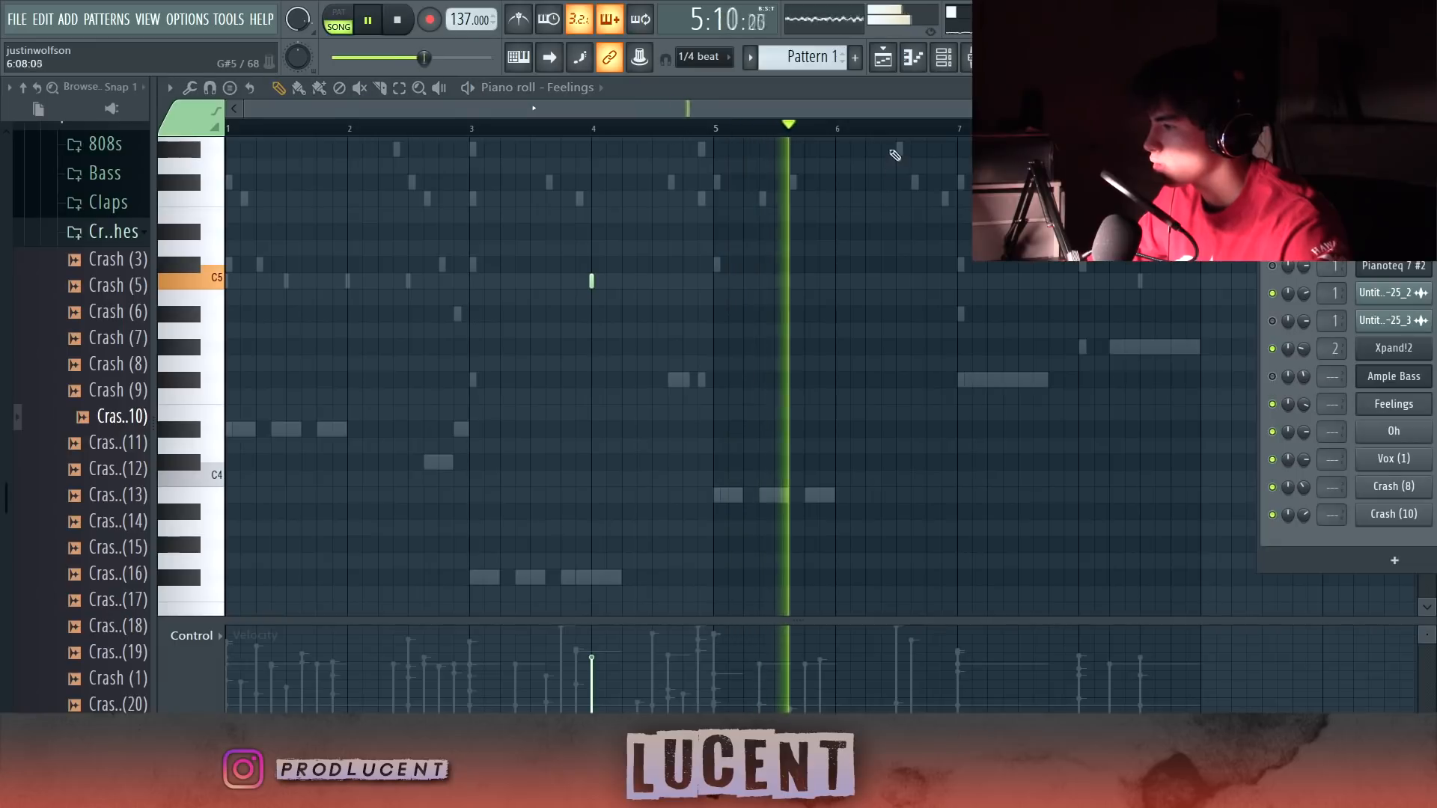
drag(1347, 199, 1190, 111)
click(1258, 343)
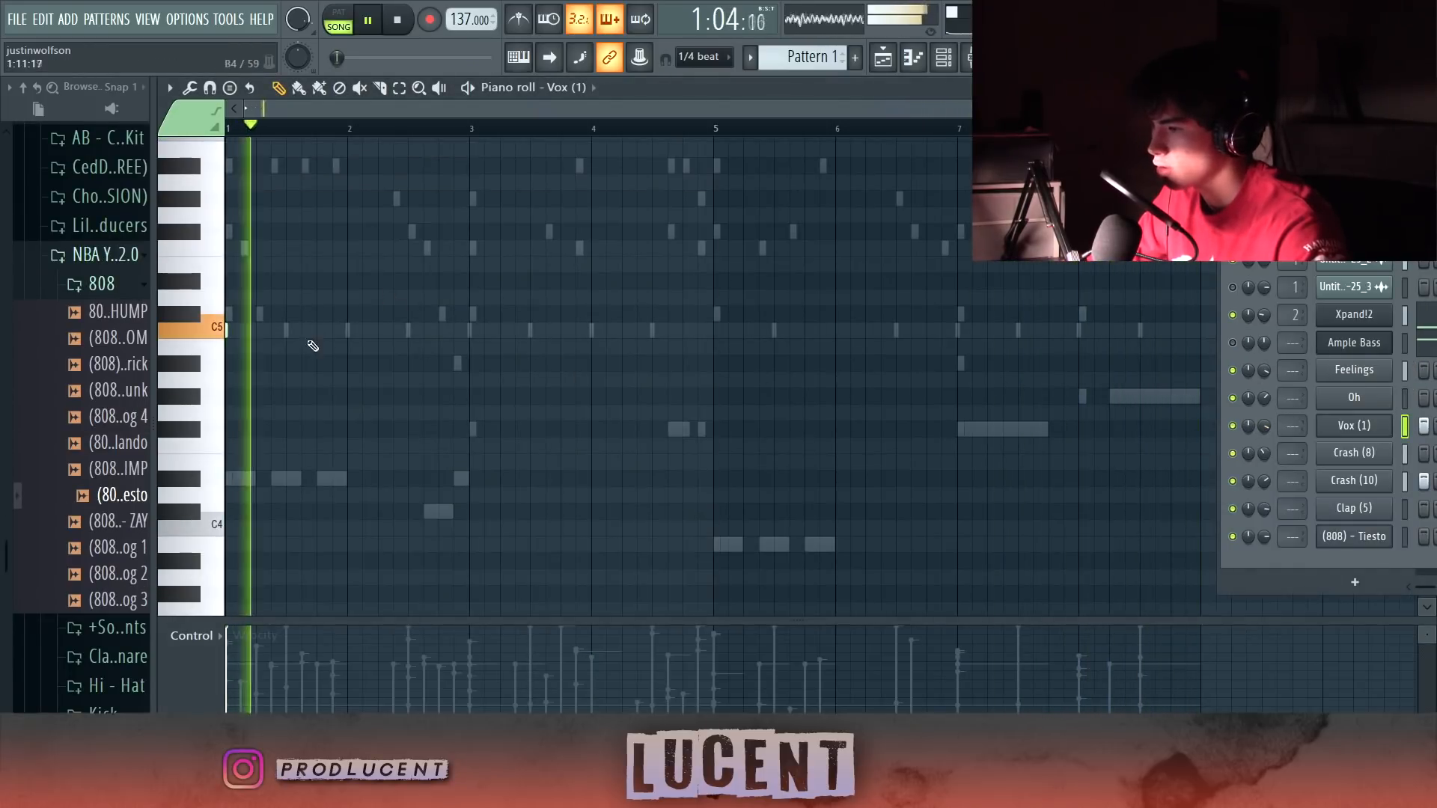
- Add C5 notes for the Vox (1) sample at 1:09 and at the start of bar 2
click(291, 330)
click(287, 126)
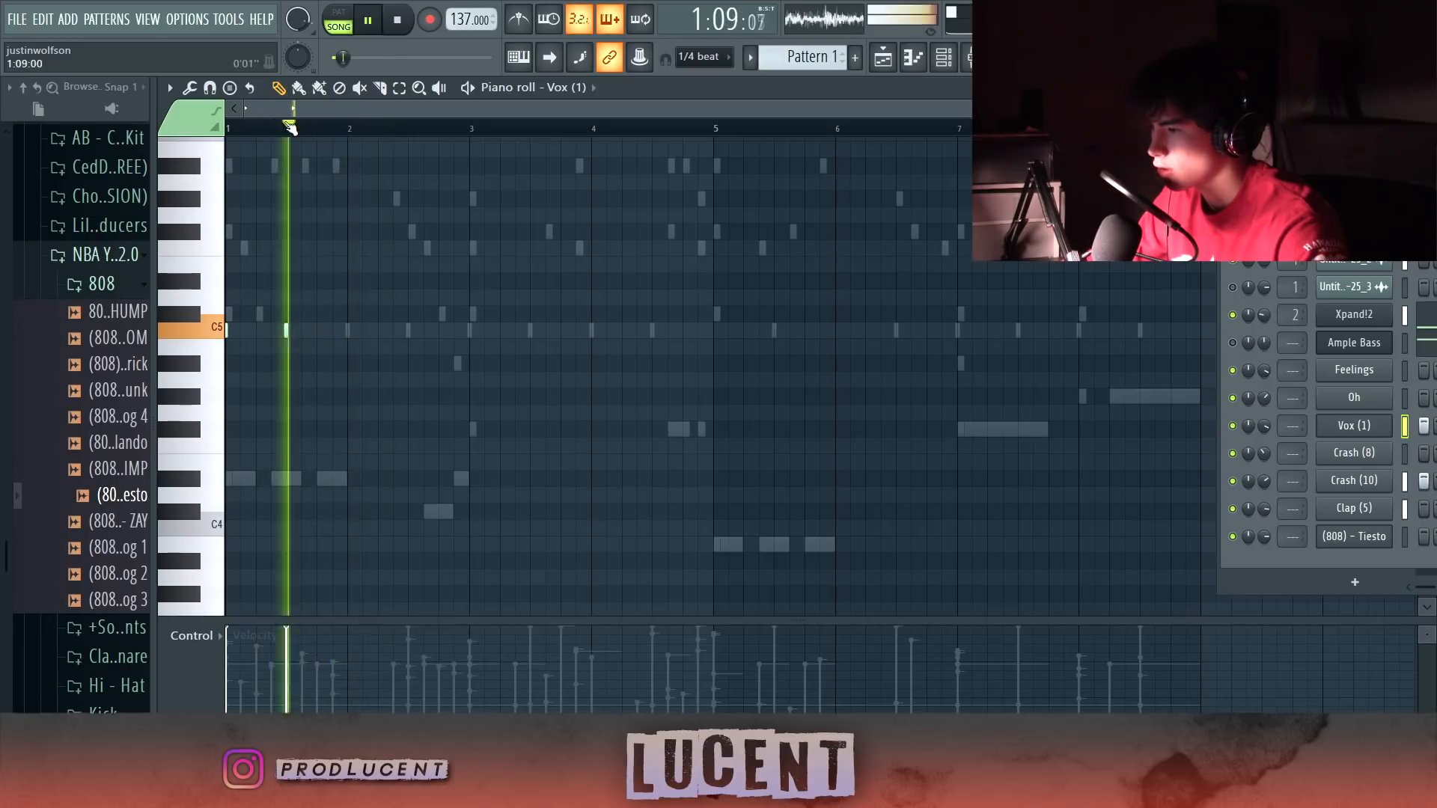
click(350, 330)
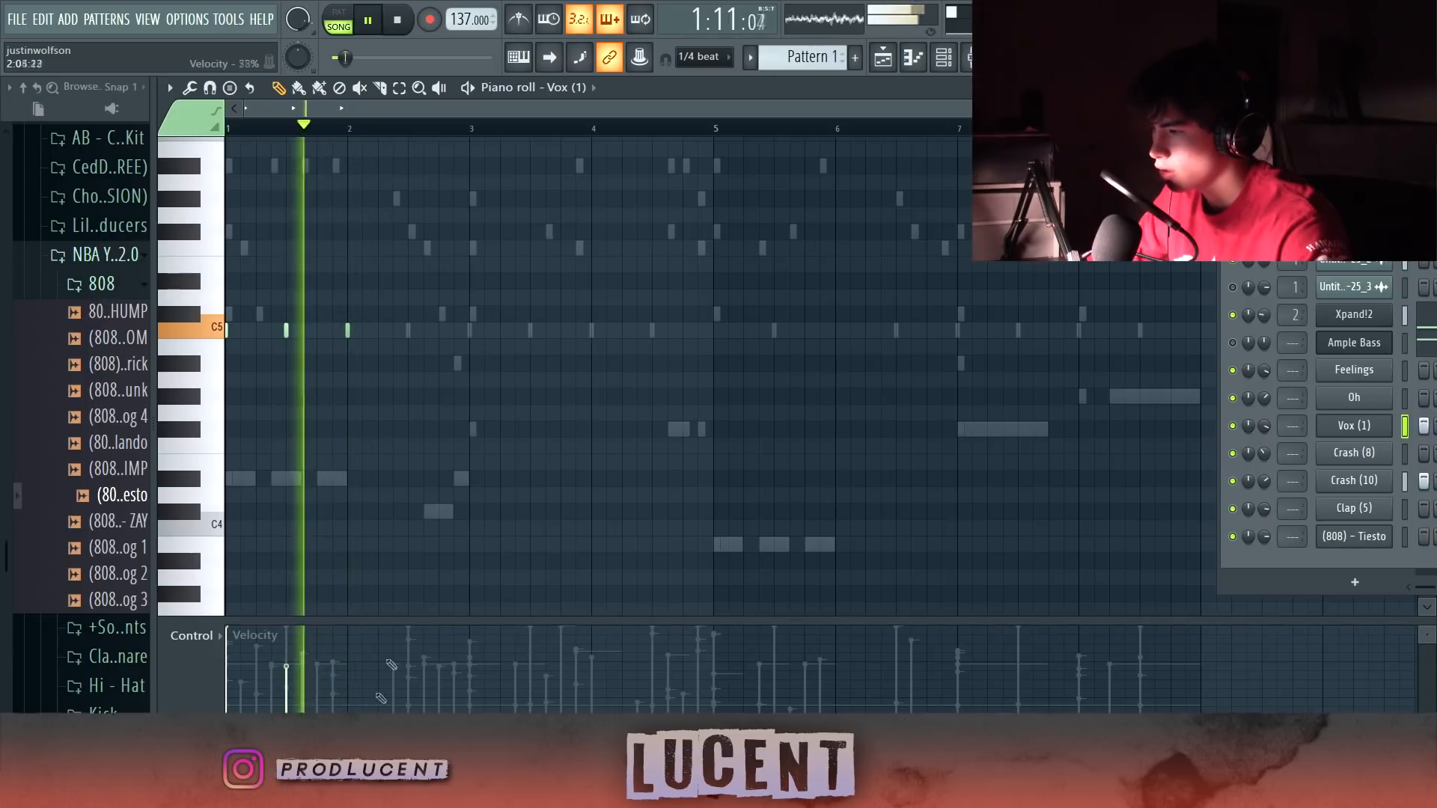
- Try to duplicate the Vox (1) notes of the first four bars from bar 5 onward
ctrl+drag(716, 136, 227, 131)
key(ctrl+b)
ctrl+click(719, 134)
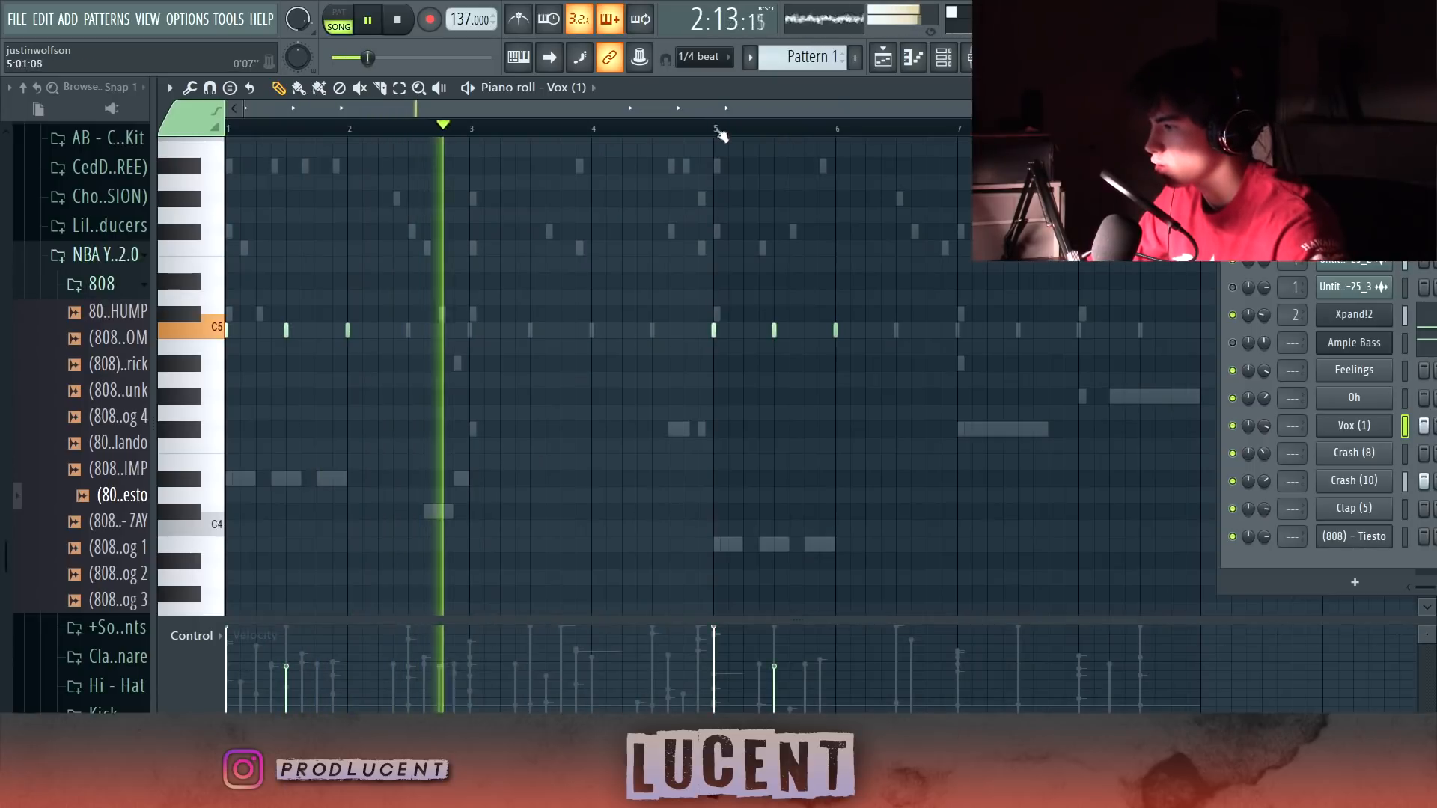
- Close the YB Kits folders in the browser, open the 20k kit, and replace the Clap (5) channel's sample with Rim - Pyrex
drag(1310, 209, 1089, 187)
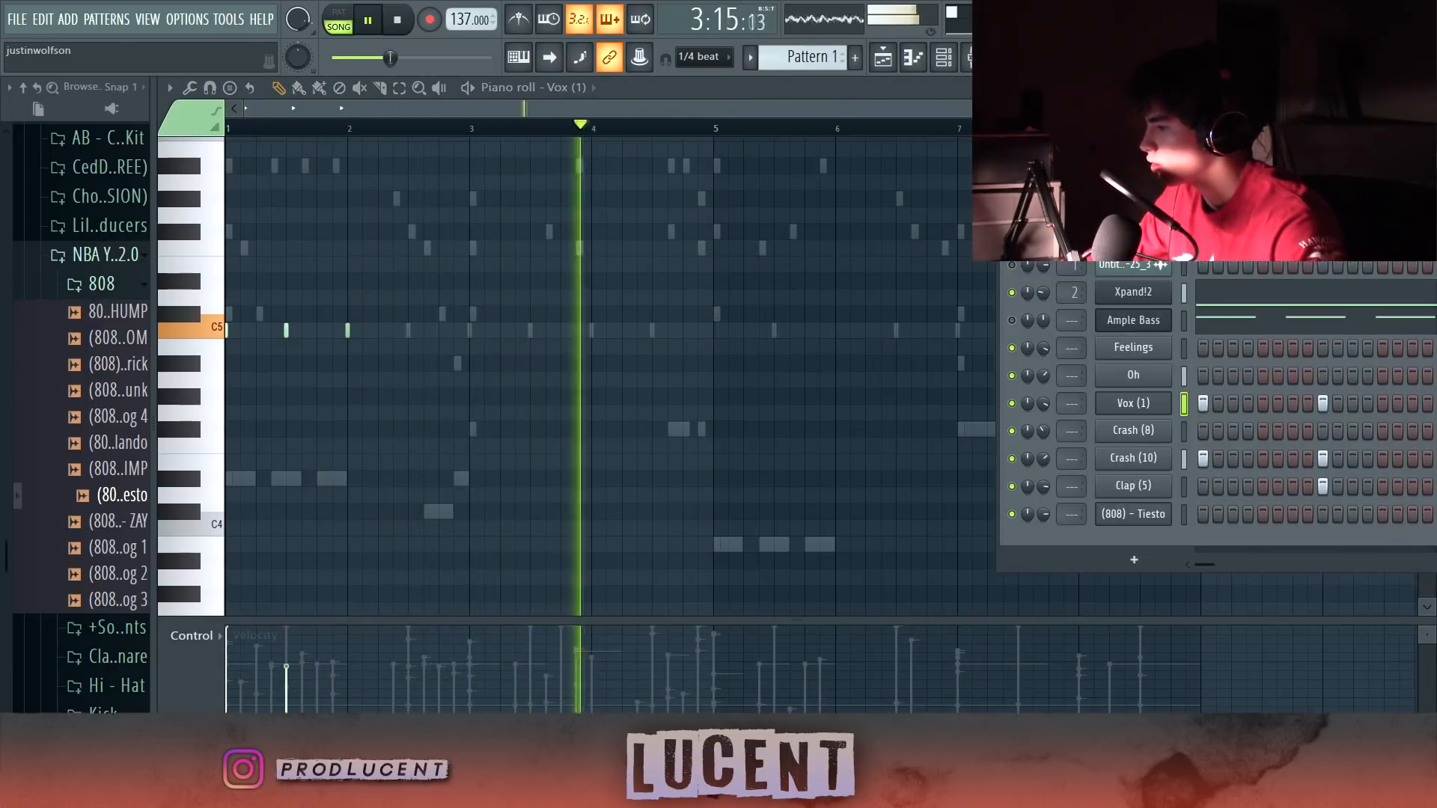
scroll(120, 419, up, 2)
click(106, 414)
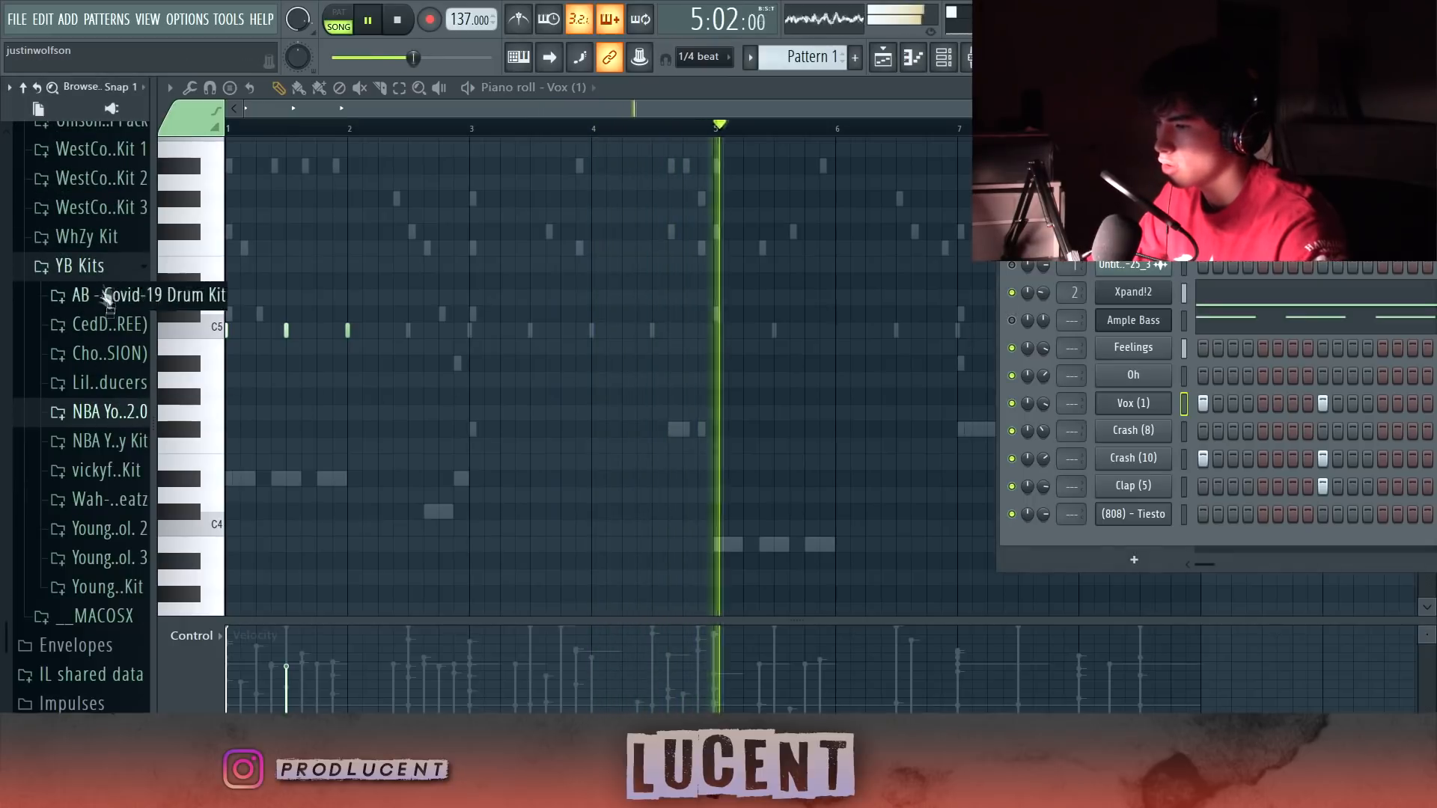
click(105, 268)
scroll(107, 359, up, 7)
scroll(123, 341, up, 5)
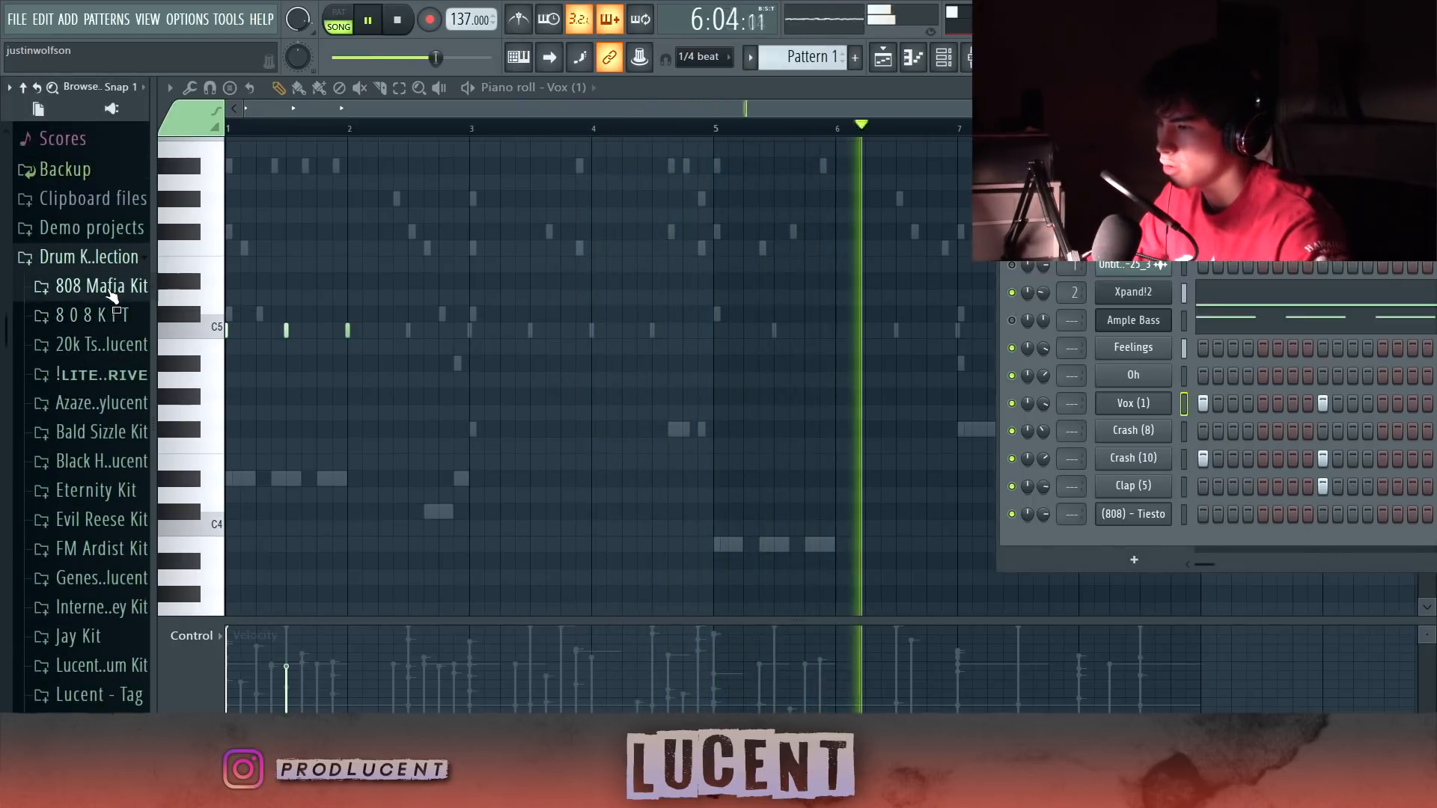
click(127, 353)
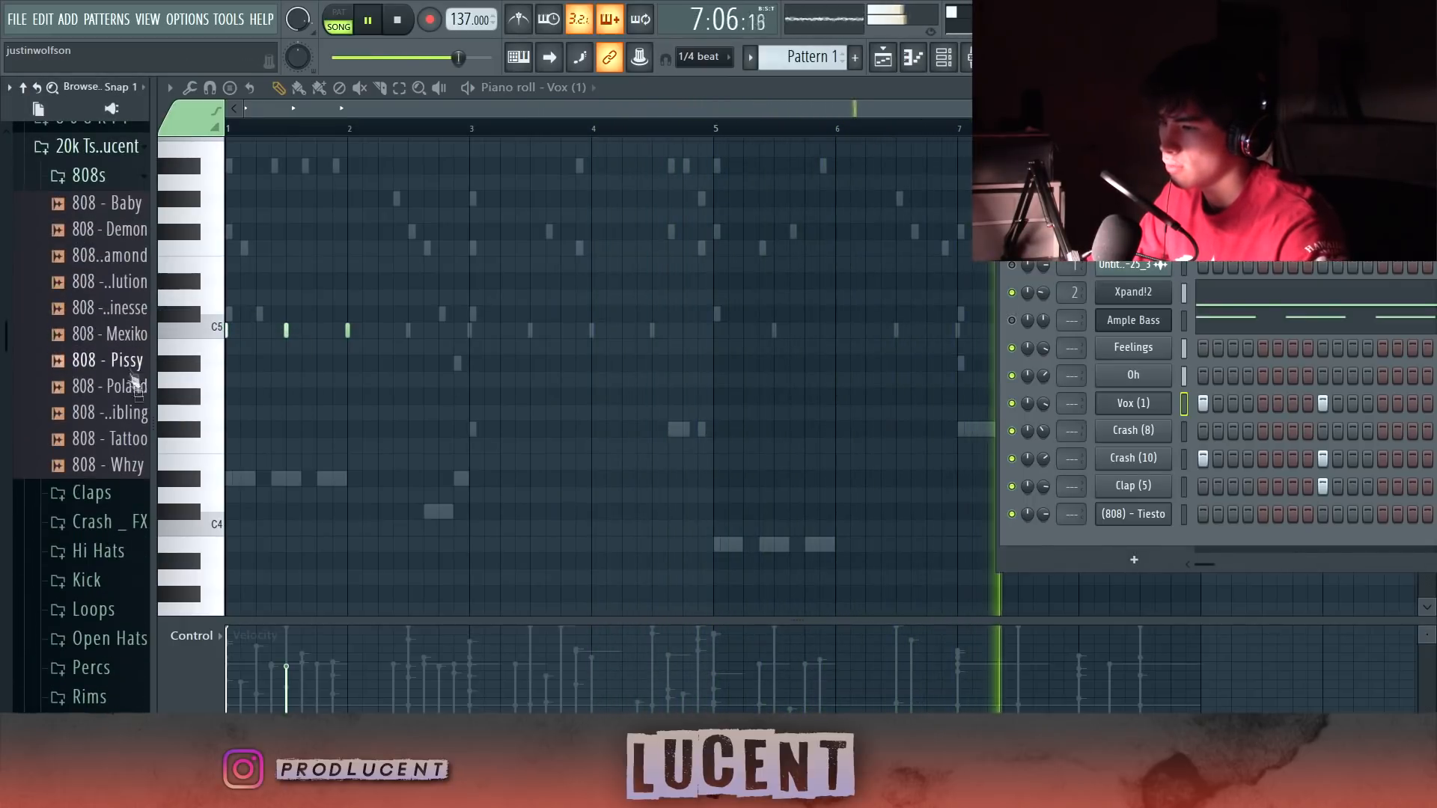
click(112, 177)
click(123, 467)
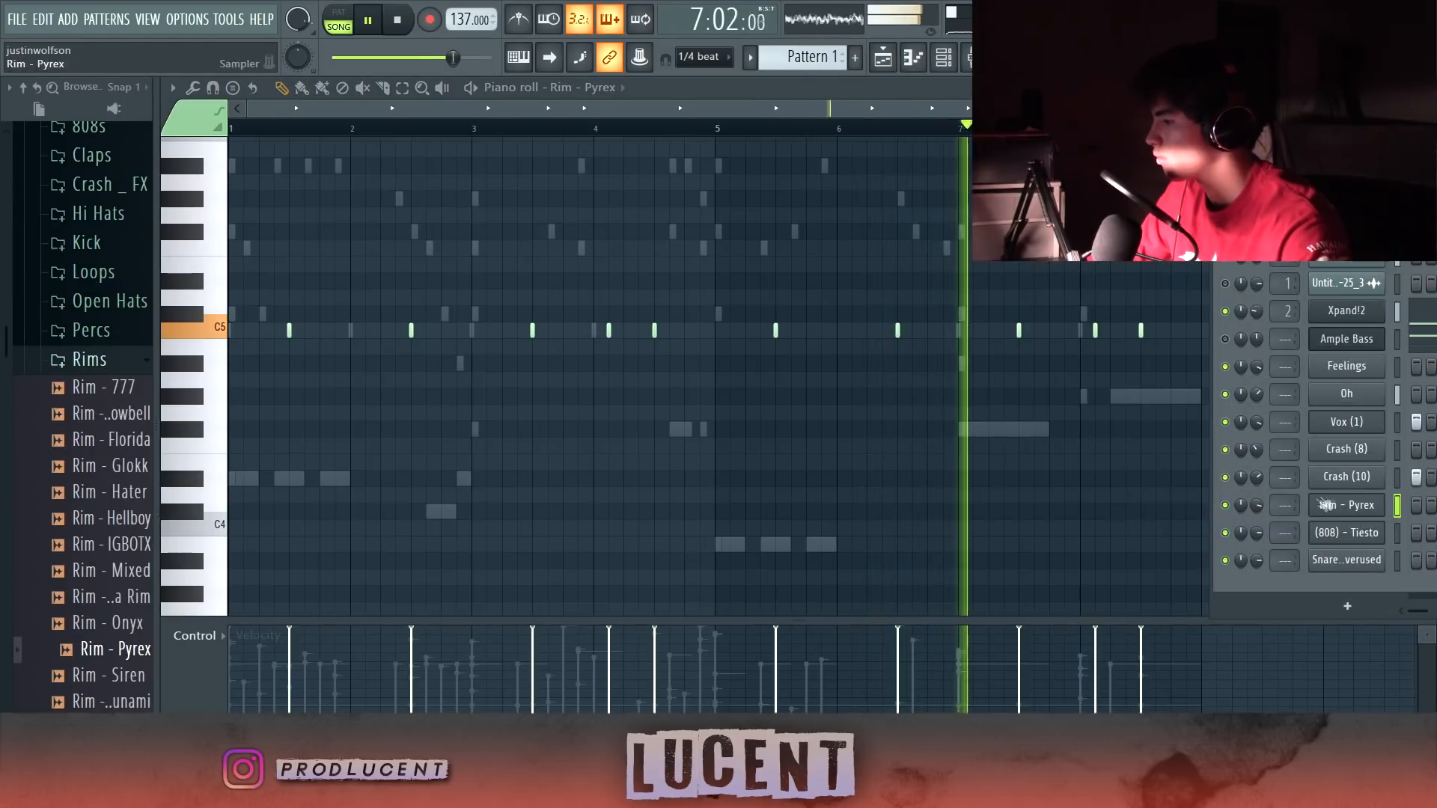
click(1321, 510)
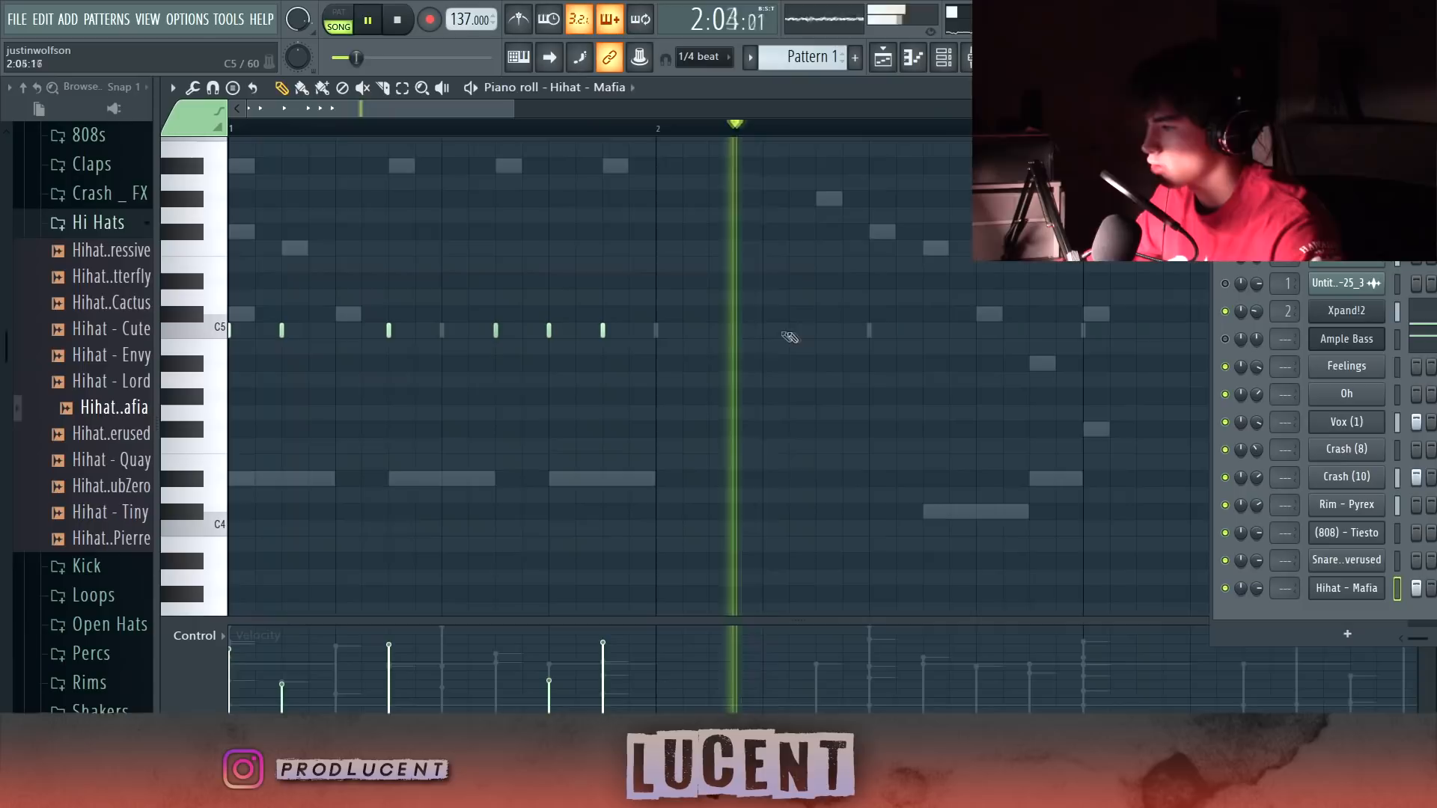
- Add C5 notes to the Hihat - Mafia pattern at 2:05 and 2:07, play them, and adjust the velocity of the note at 2:09
scroll(708, 355, up, 2)
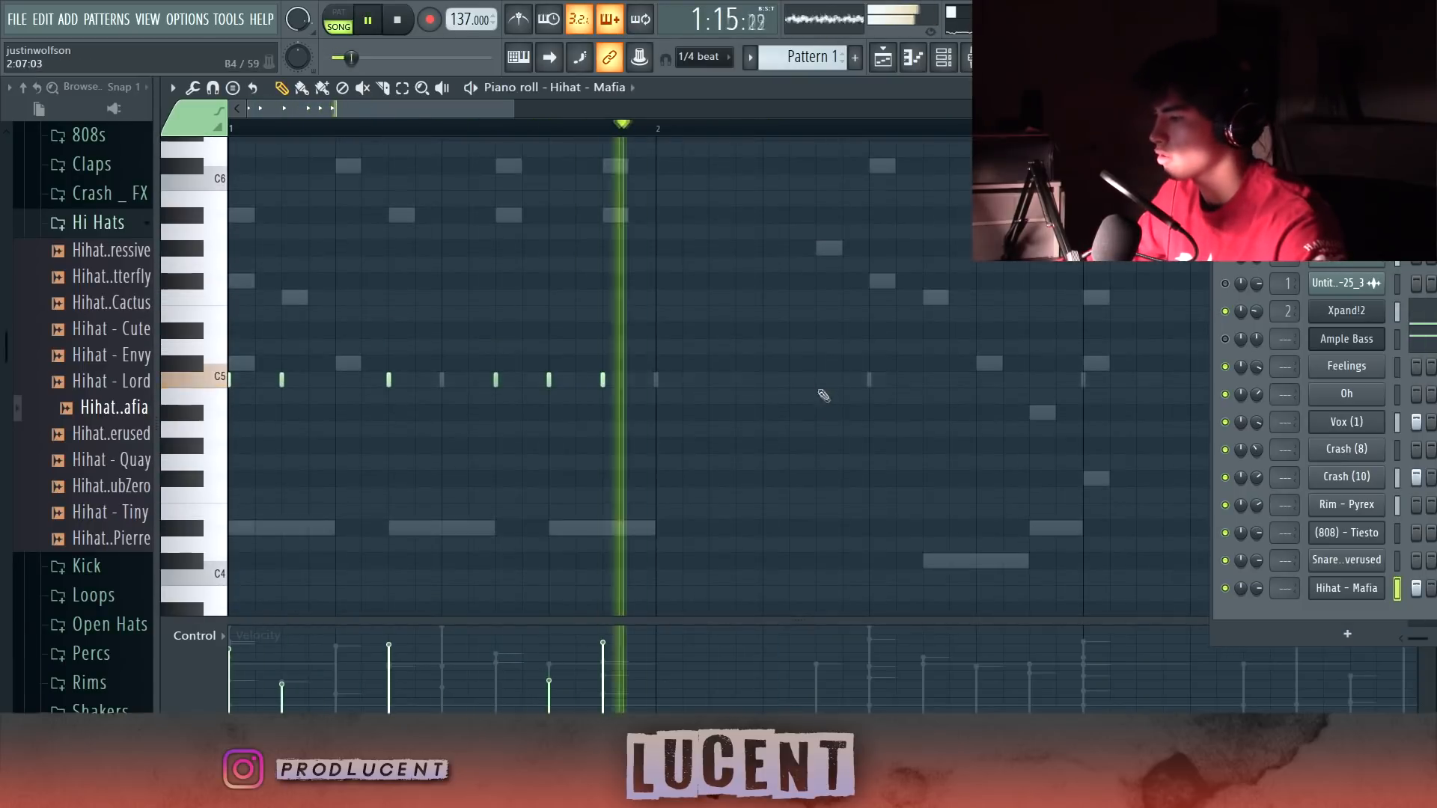
click(821, 383)
click(768, 128)
click(763, 380)
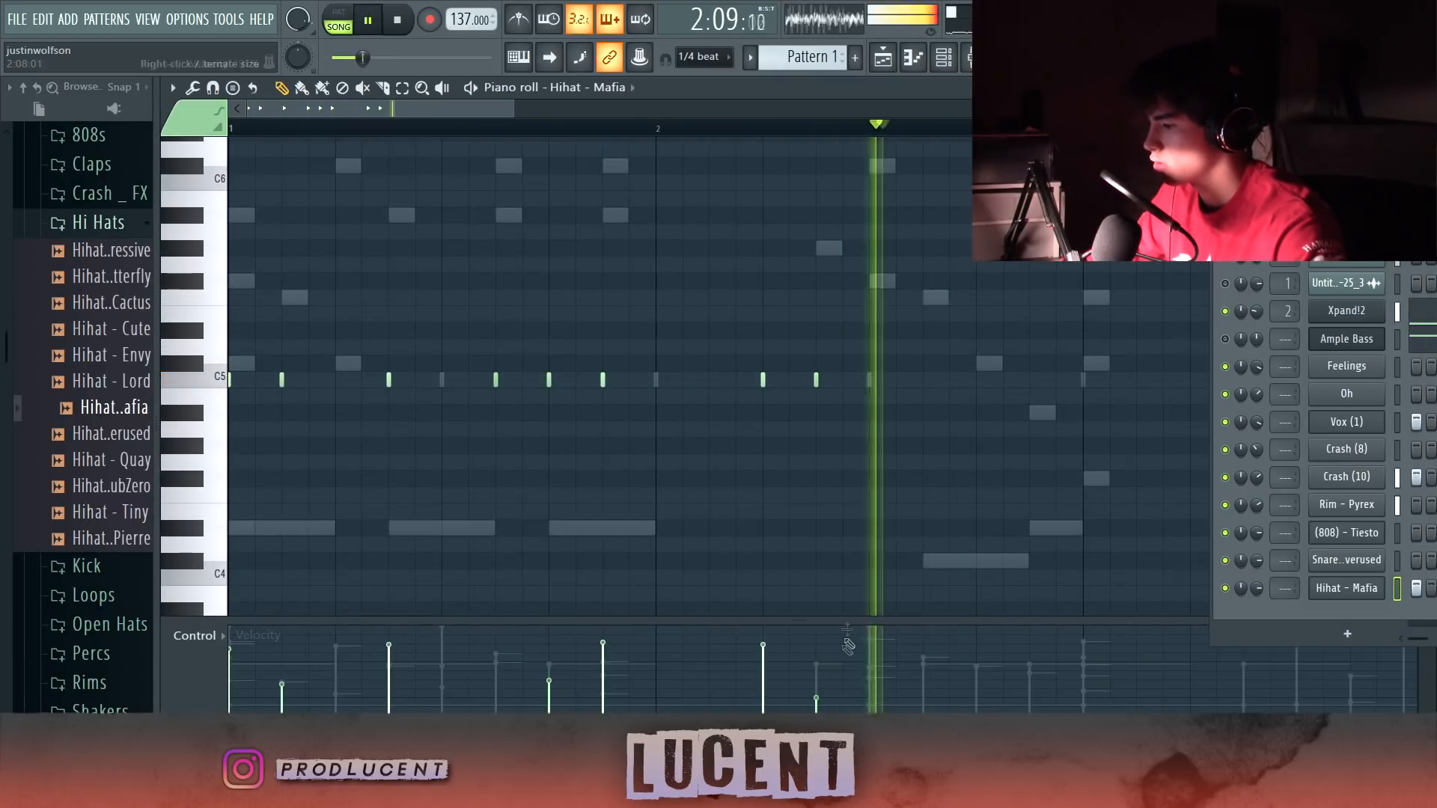
key(space)
key(space)
click(869, 664)
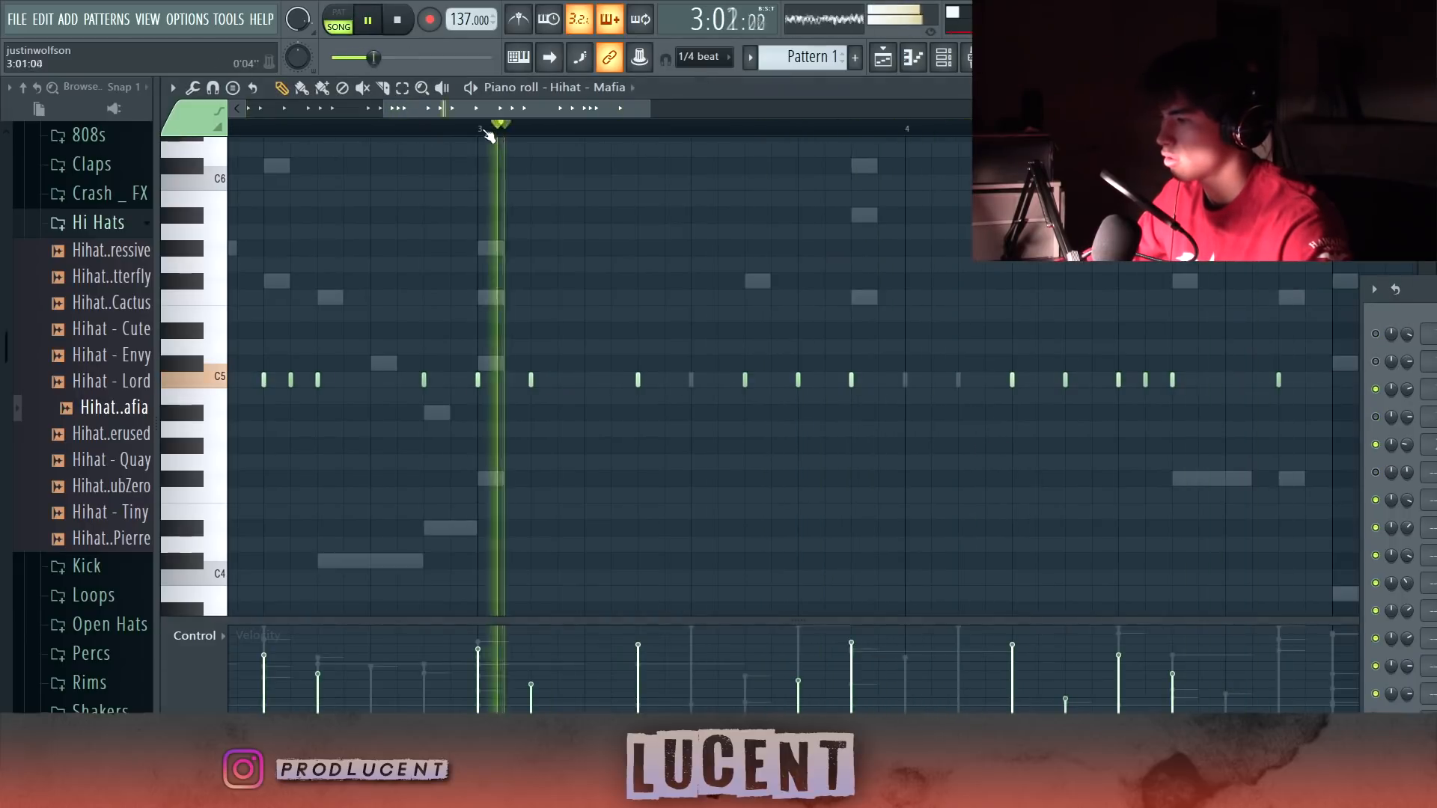
- Delete the hi-hat notes at 3:03 and 3:15 and play the pattern through bars 3 and 4
right_click(531, 380)
key(space)
key(space)
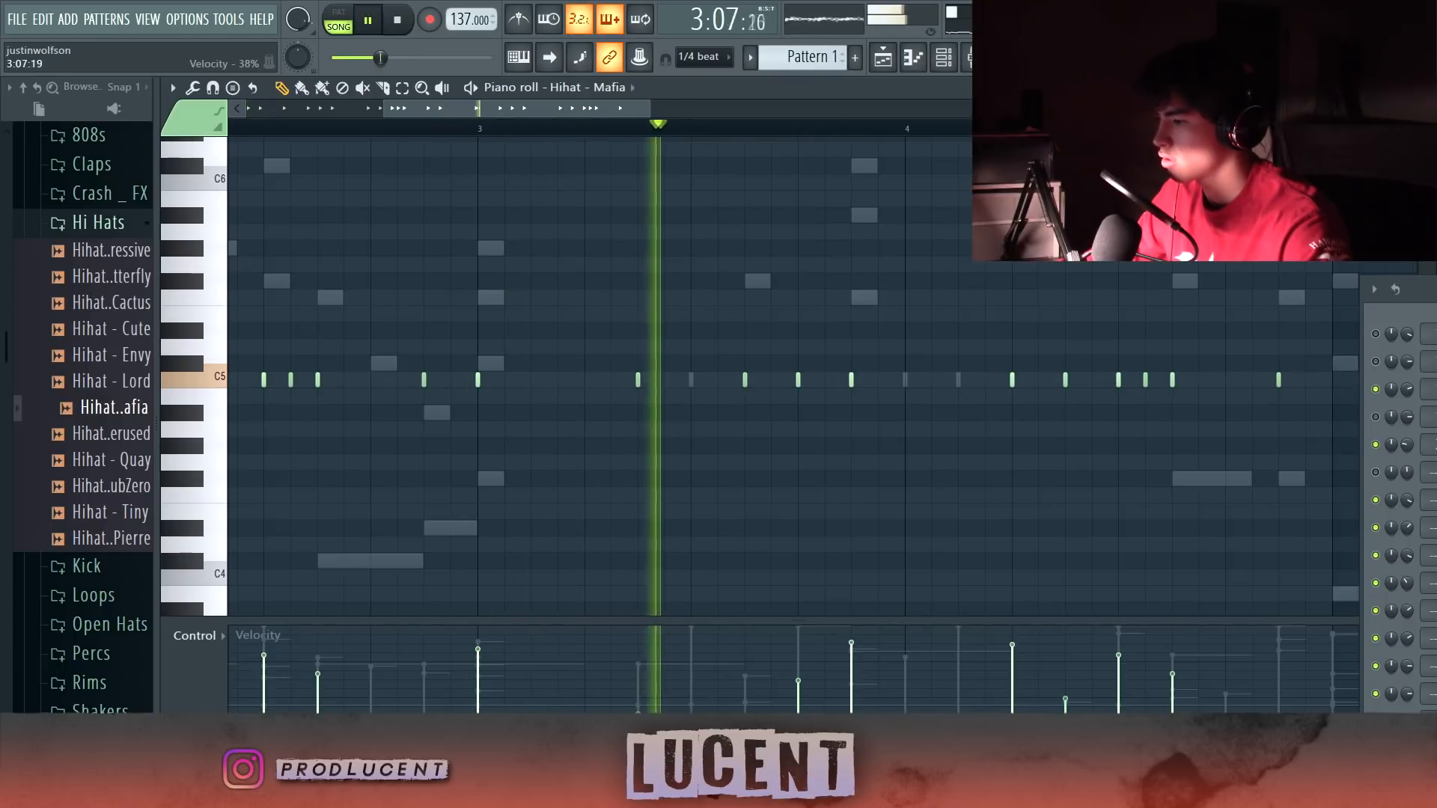
key(space)
right_click(851, 380)
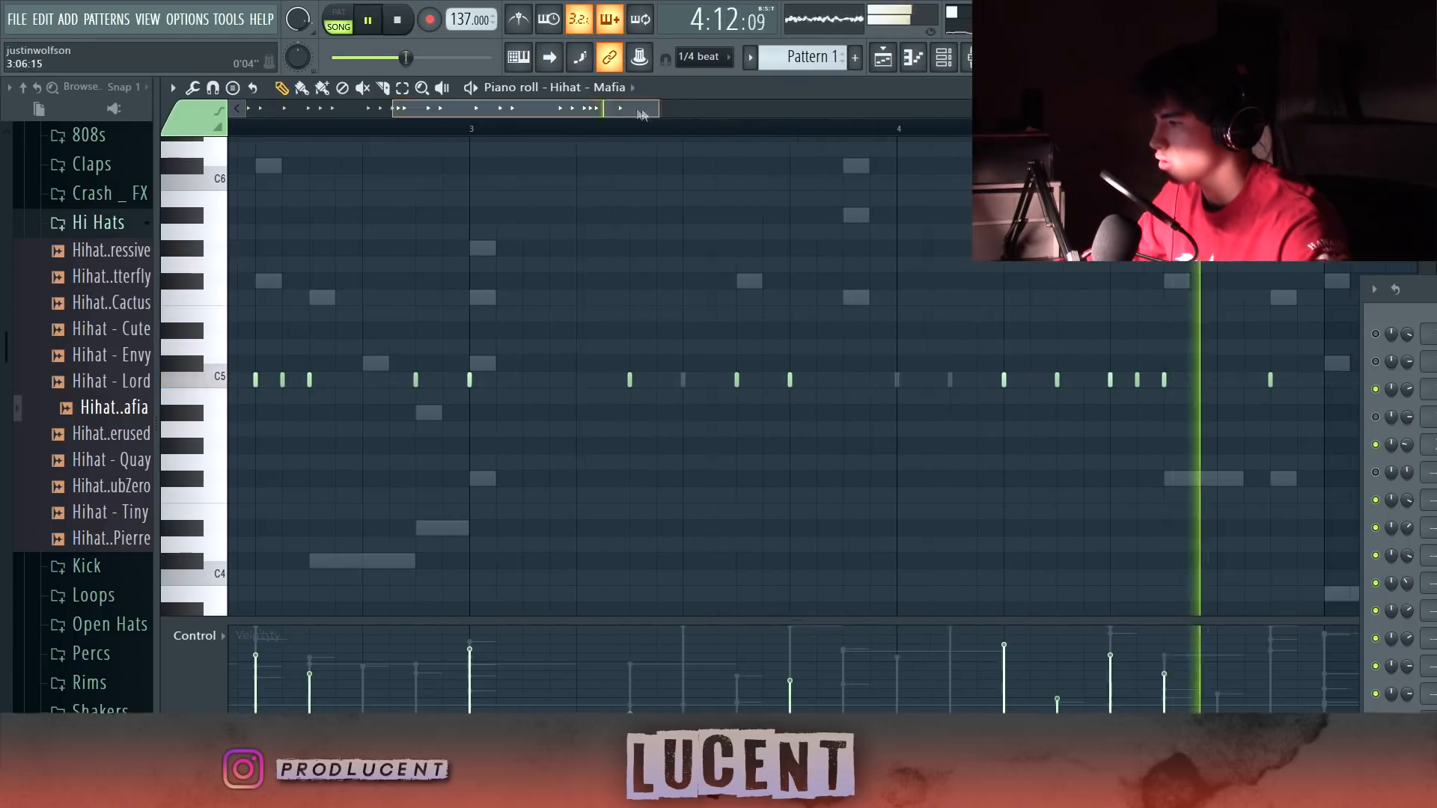
scroll(790, 153, right, 2)
click(851, 129)
key(space)
scroll(1074, 409, up, 1)
key(space)
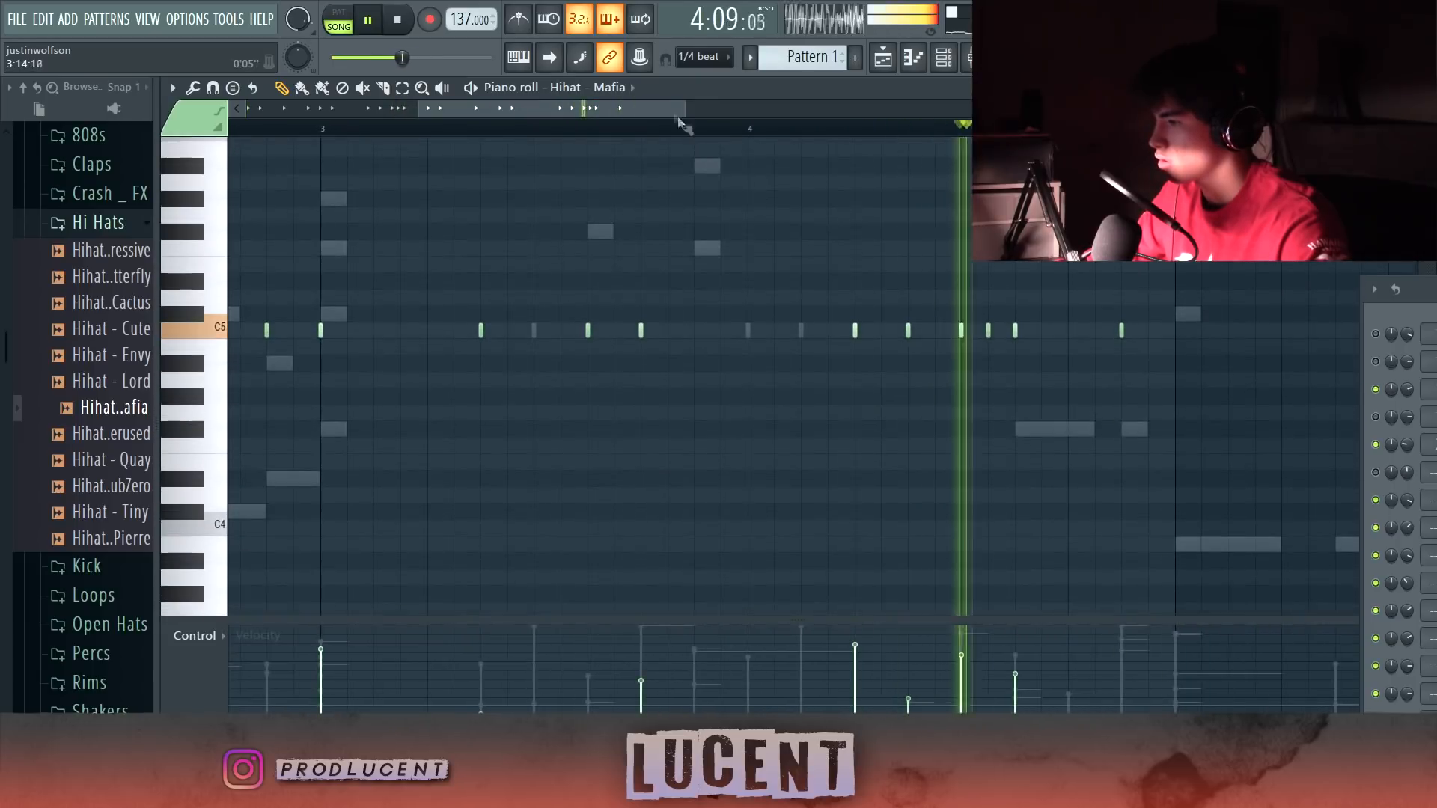
key(space)
click(703, 56)
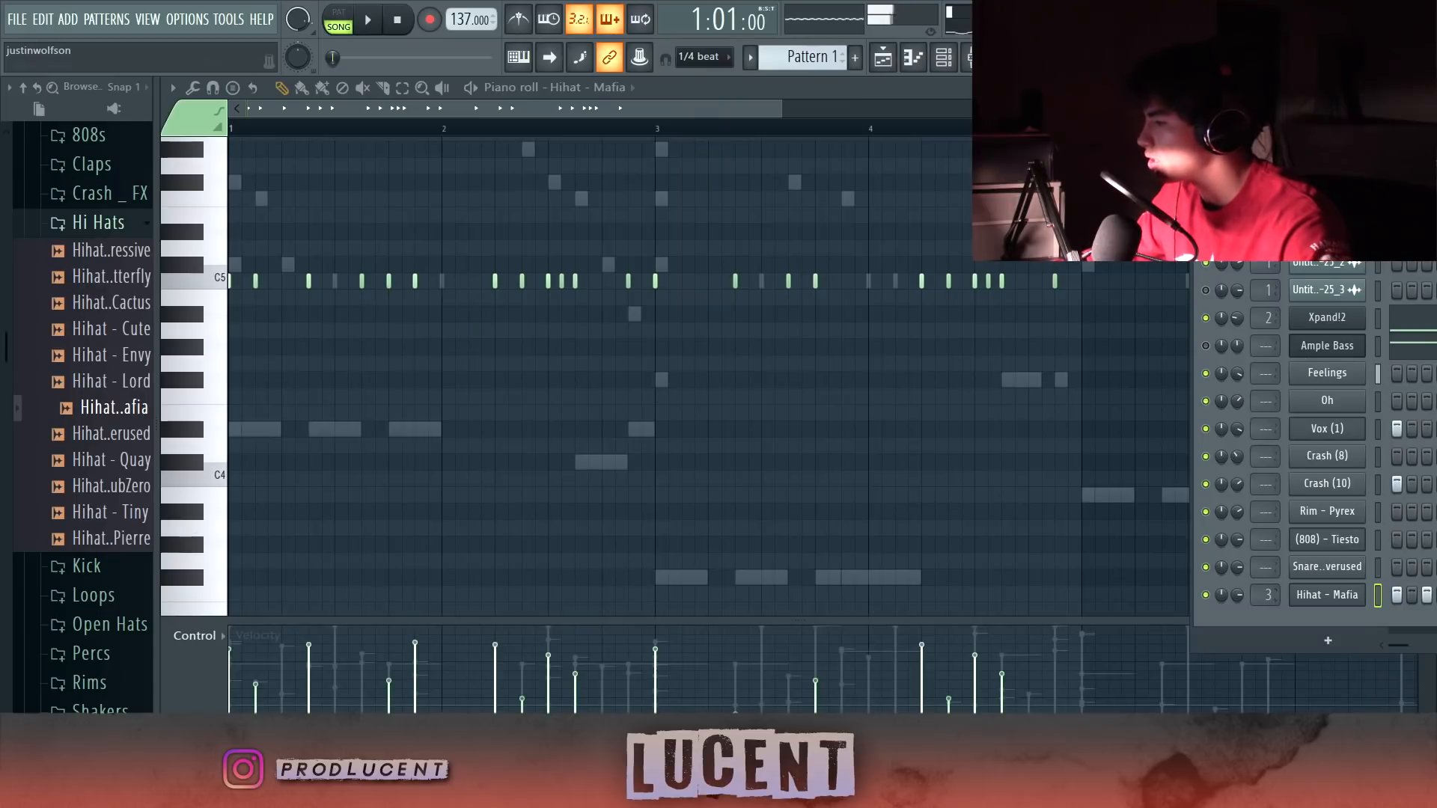
- Load Fruity Reeverb 2 into slot 2 of mixer insert 3 for the hi-hat and start playback
drag(1227, 142, 1415, 218)
click(973, 57)
click(1238, 172)
mouse_move(1253, 193)
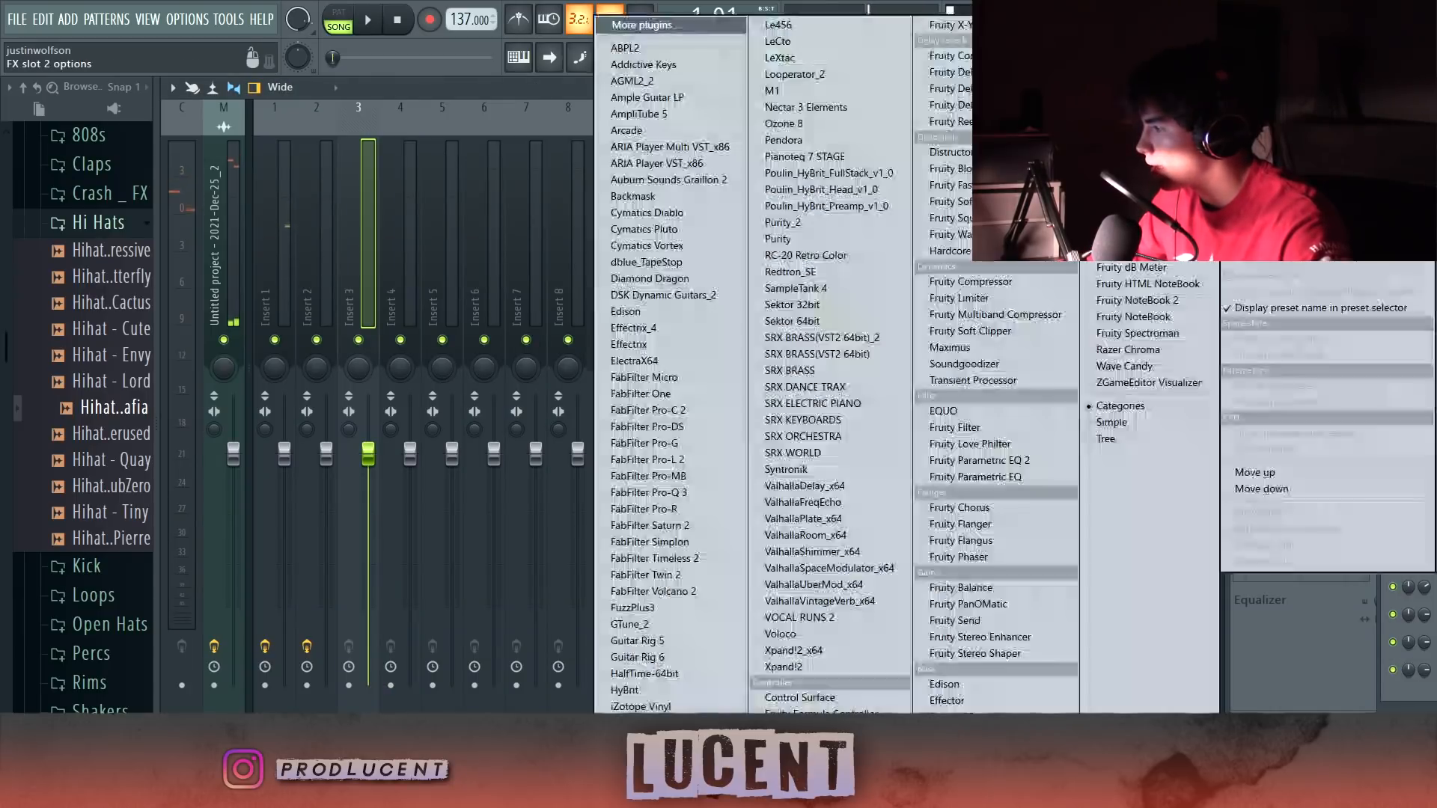
click(946, 121)
key(space)
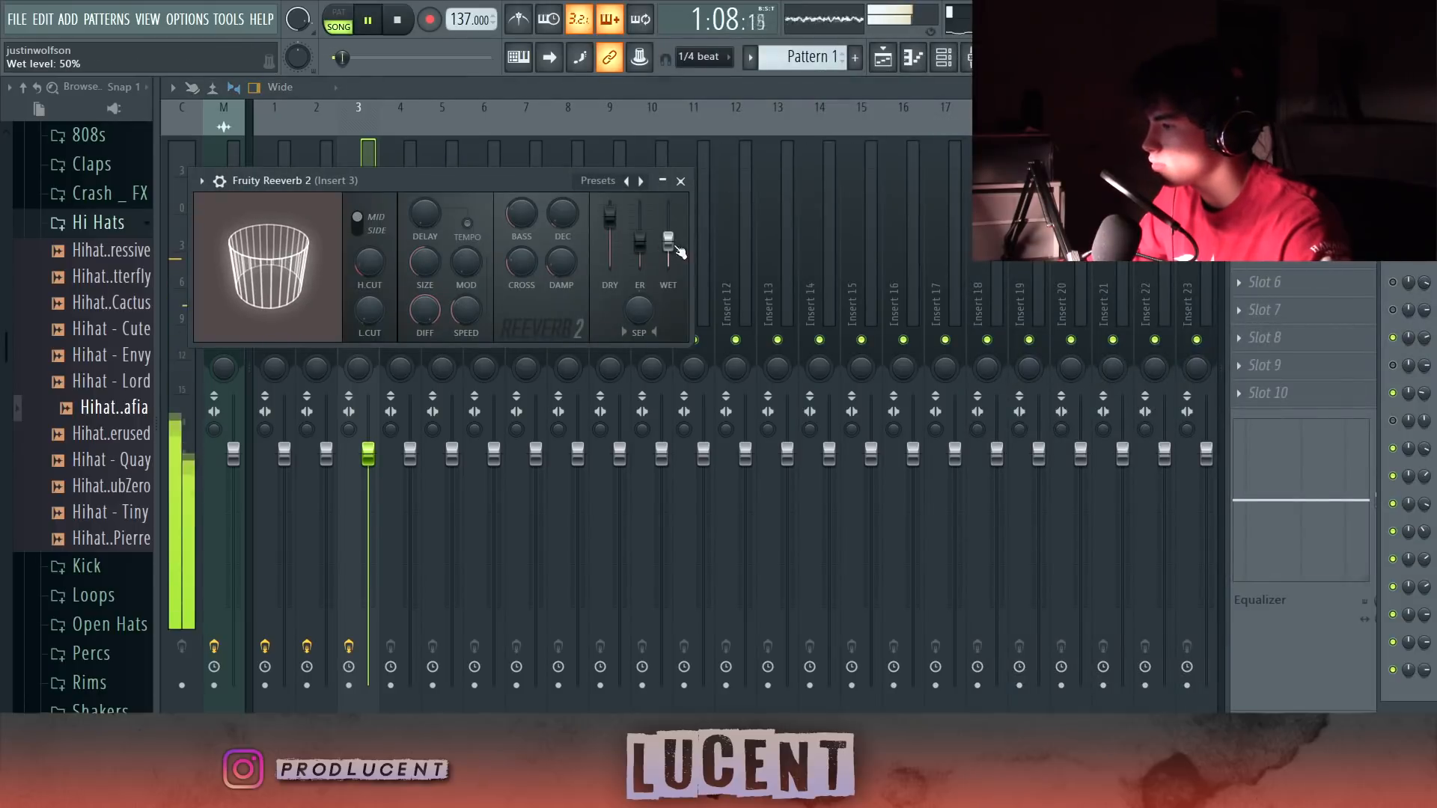
- Reopen the Hihat - Mafia channel's piano roll at the first bars with the channel rack beside it
key(F6)
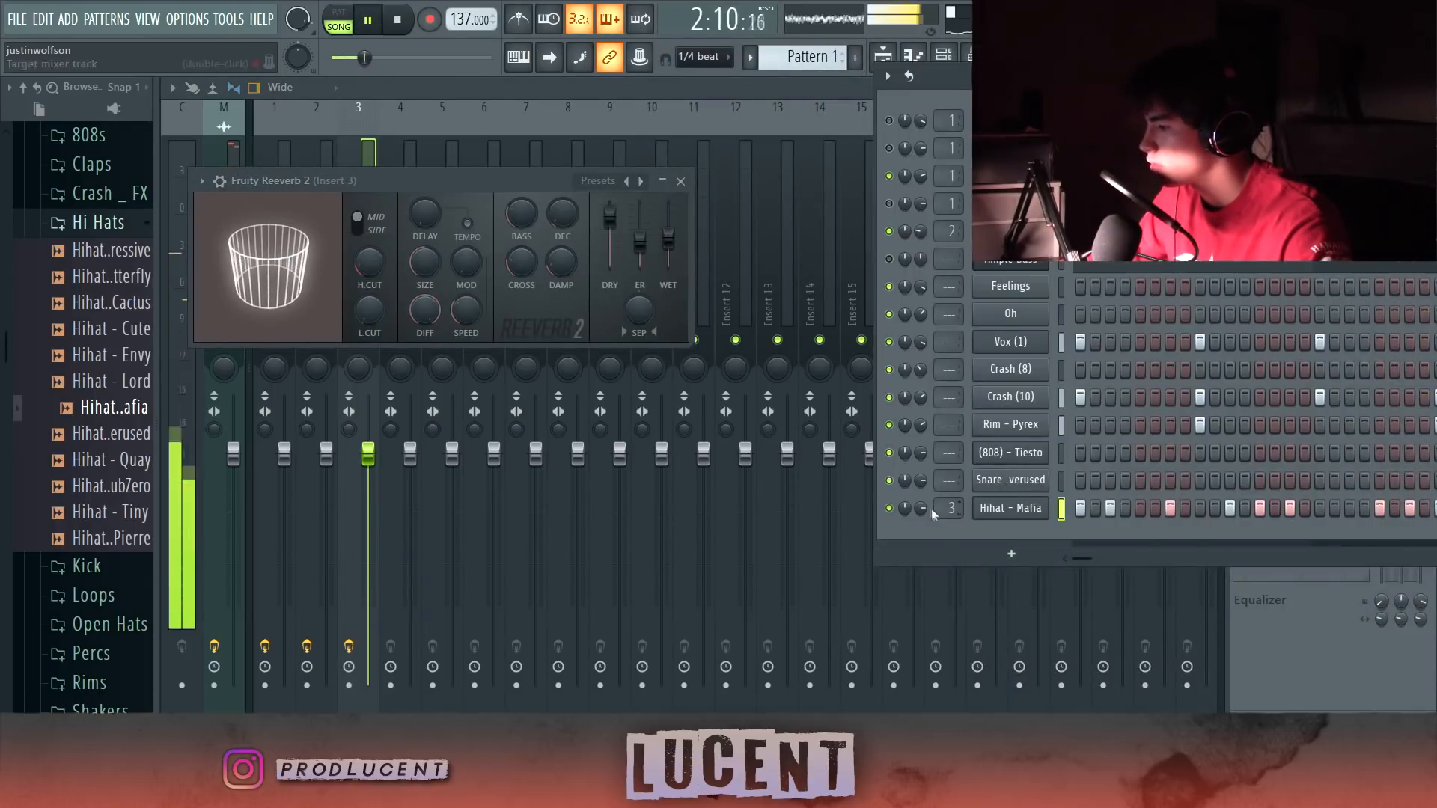
right_click(1040, 506)
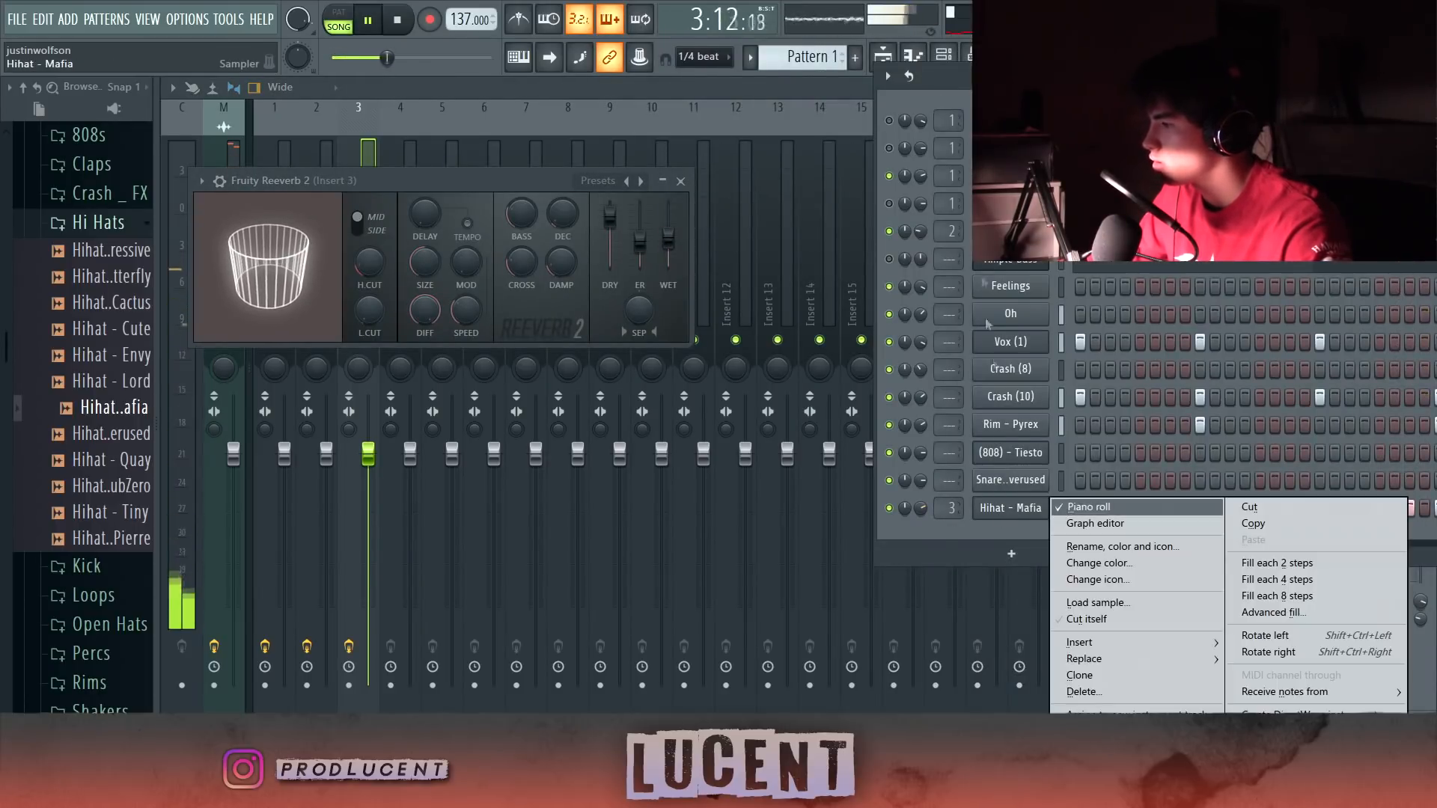
click(916, 59)
click(913, 57)
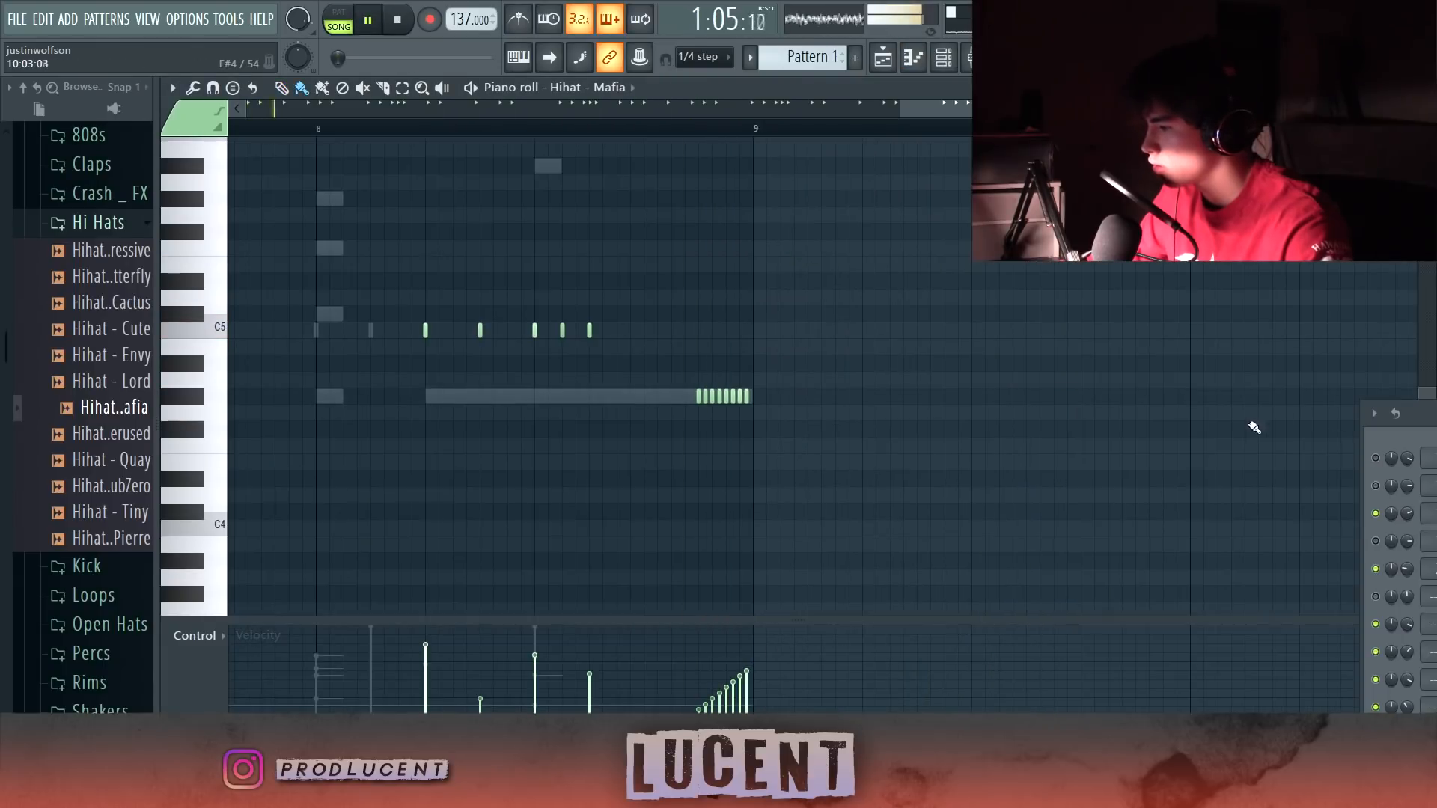
drag(1412, 405, 1166, 226)
drag(898, 109, 787, 170)
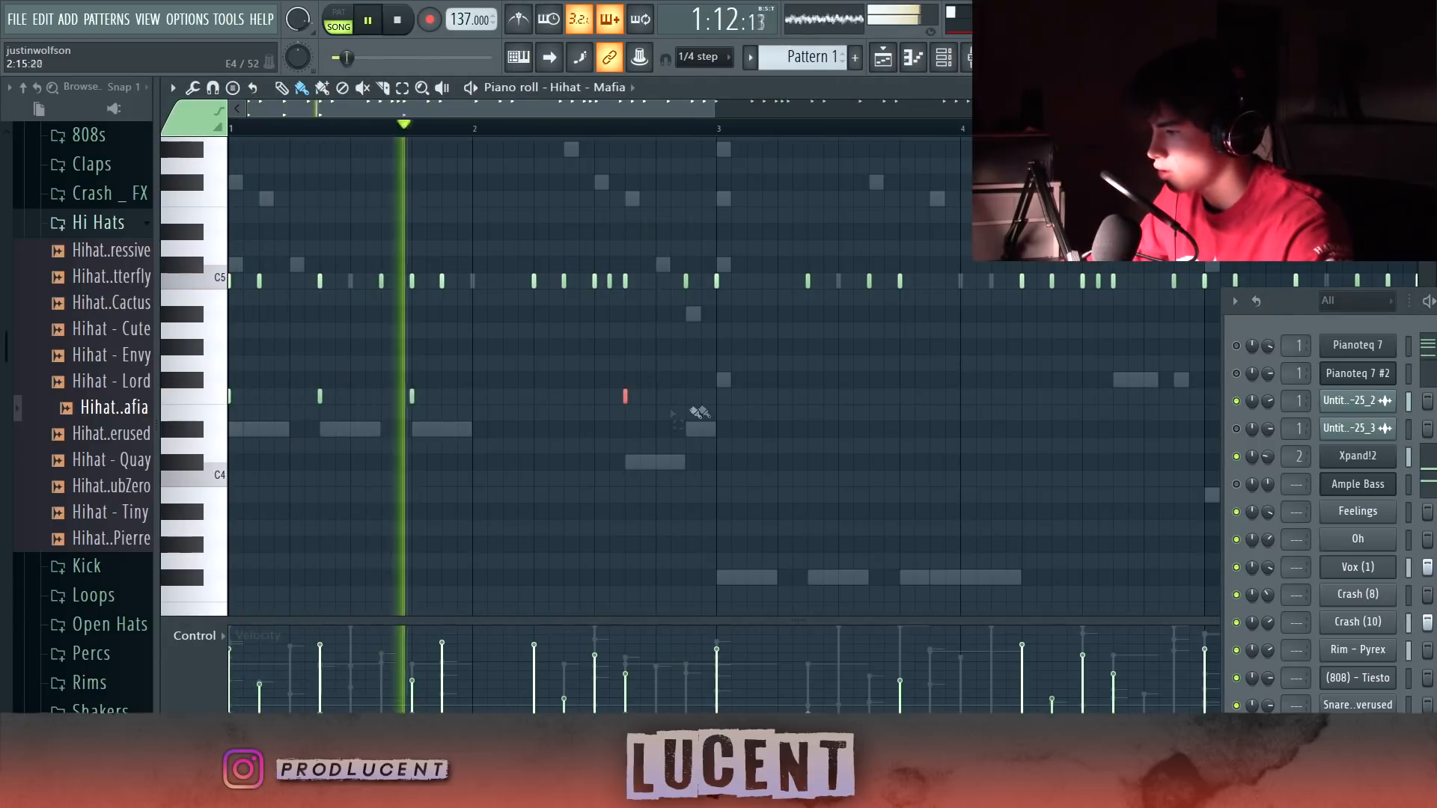
- Duplicate the four F4 hi-hat notes of bars 1 and 2 into bars 3 and 4, and set the snap to 1/4 beat
drag(690, 407, 243, 380)
key(ctrl+b)
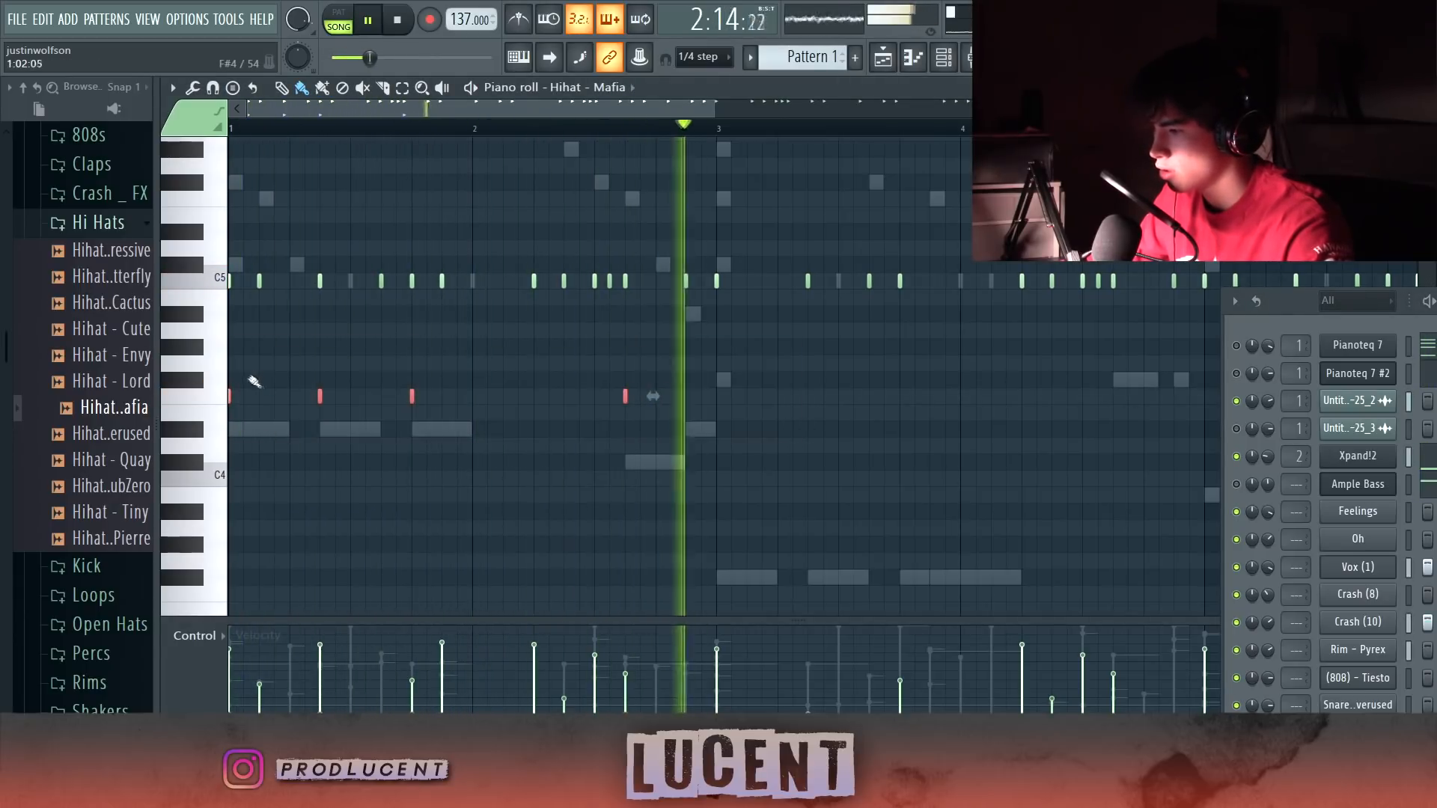
drag(818, 393, 808, 394)
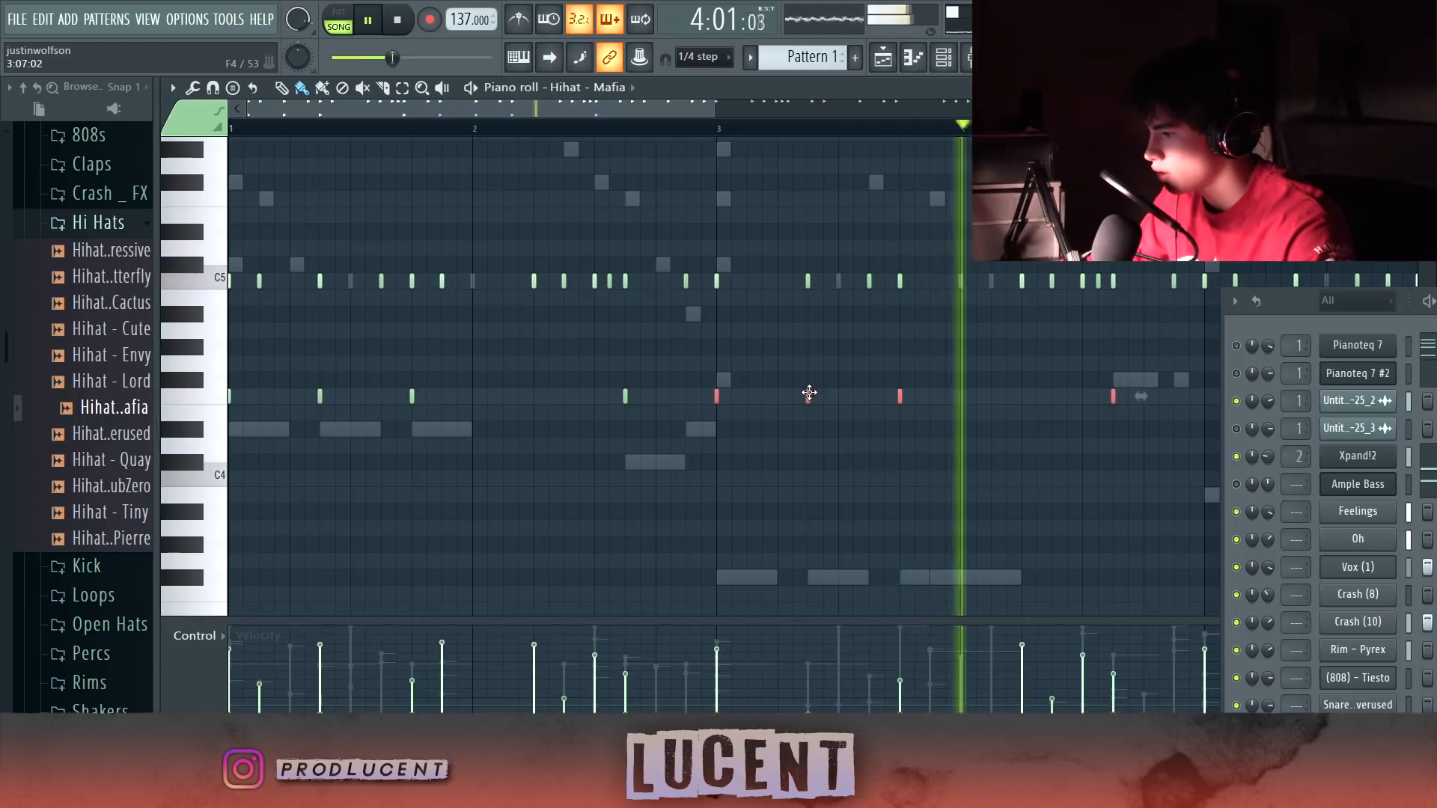
key(space)
click(704, 57)
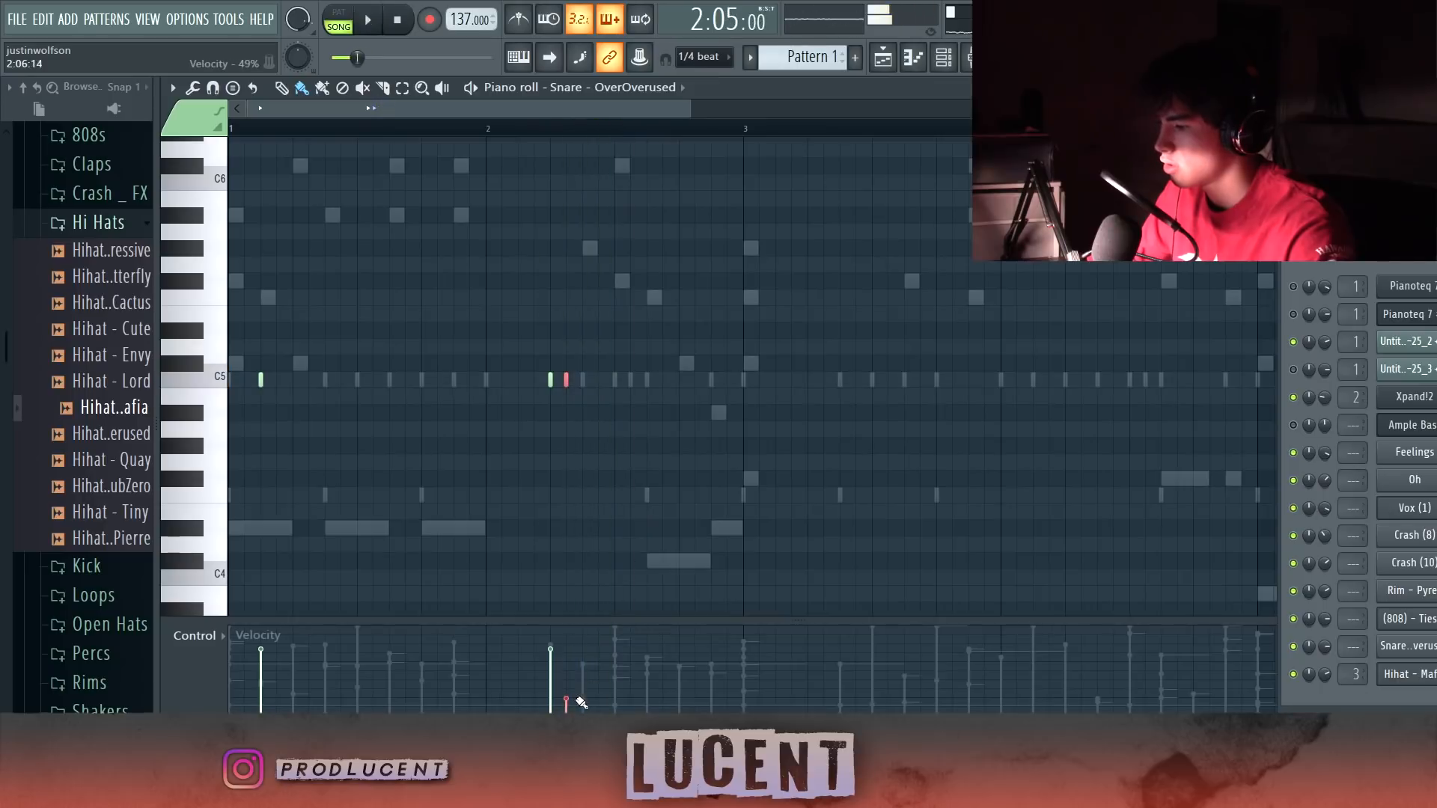
- Play the Snare - OverOverused pattern and lower the velocity of its note at 2:06
key(space)
key(space)
click(404, 23)
key(space)
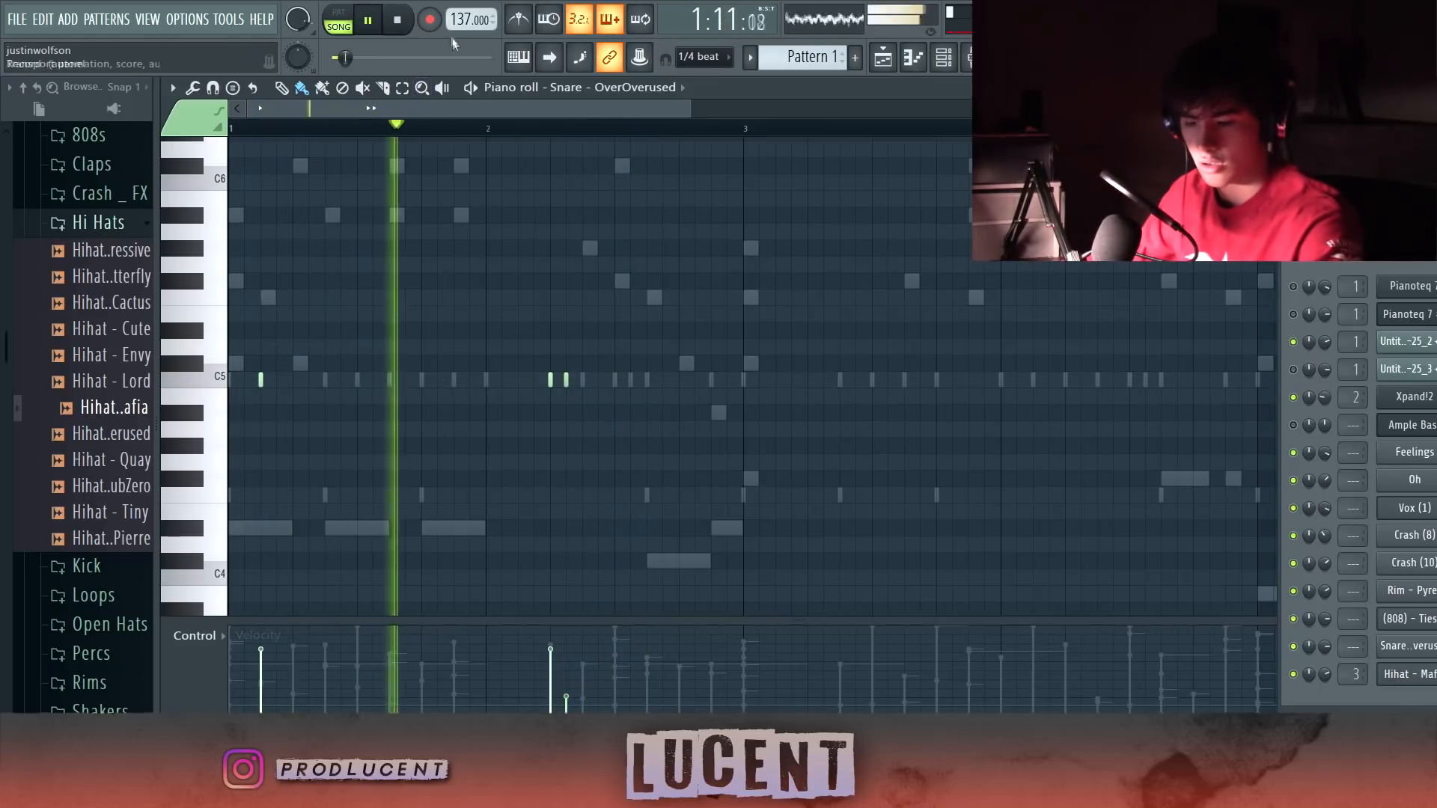
click(562, 128)
key(space)
click(578, 717)
key(space)
key(space)
key(space)
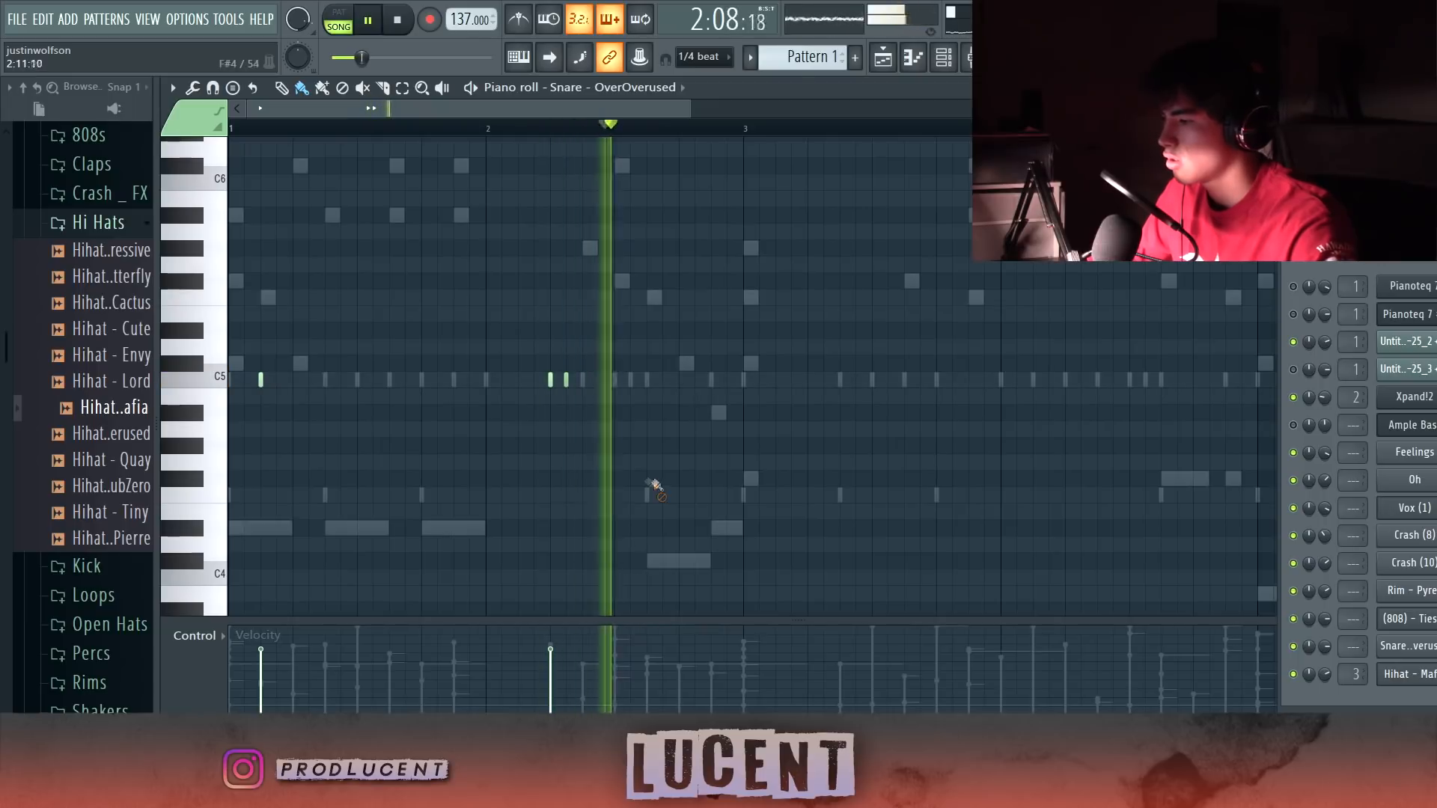
- Add a C5 snare note at 3:03 and play the snare pattern around the end of bar 4
key(space)
key(space)
click(712, 380)
click(774, 380)
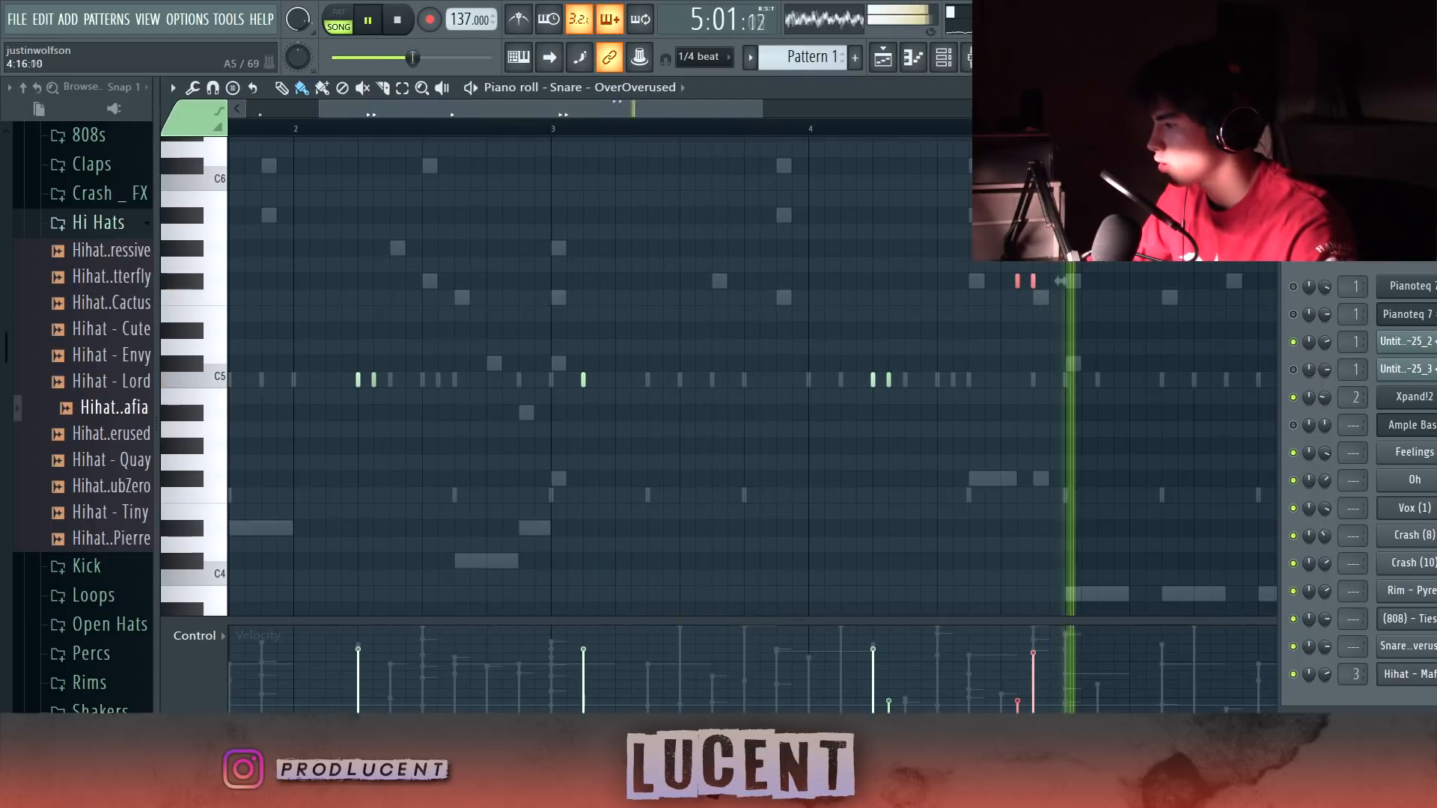
key(space)
key(space)
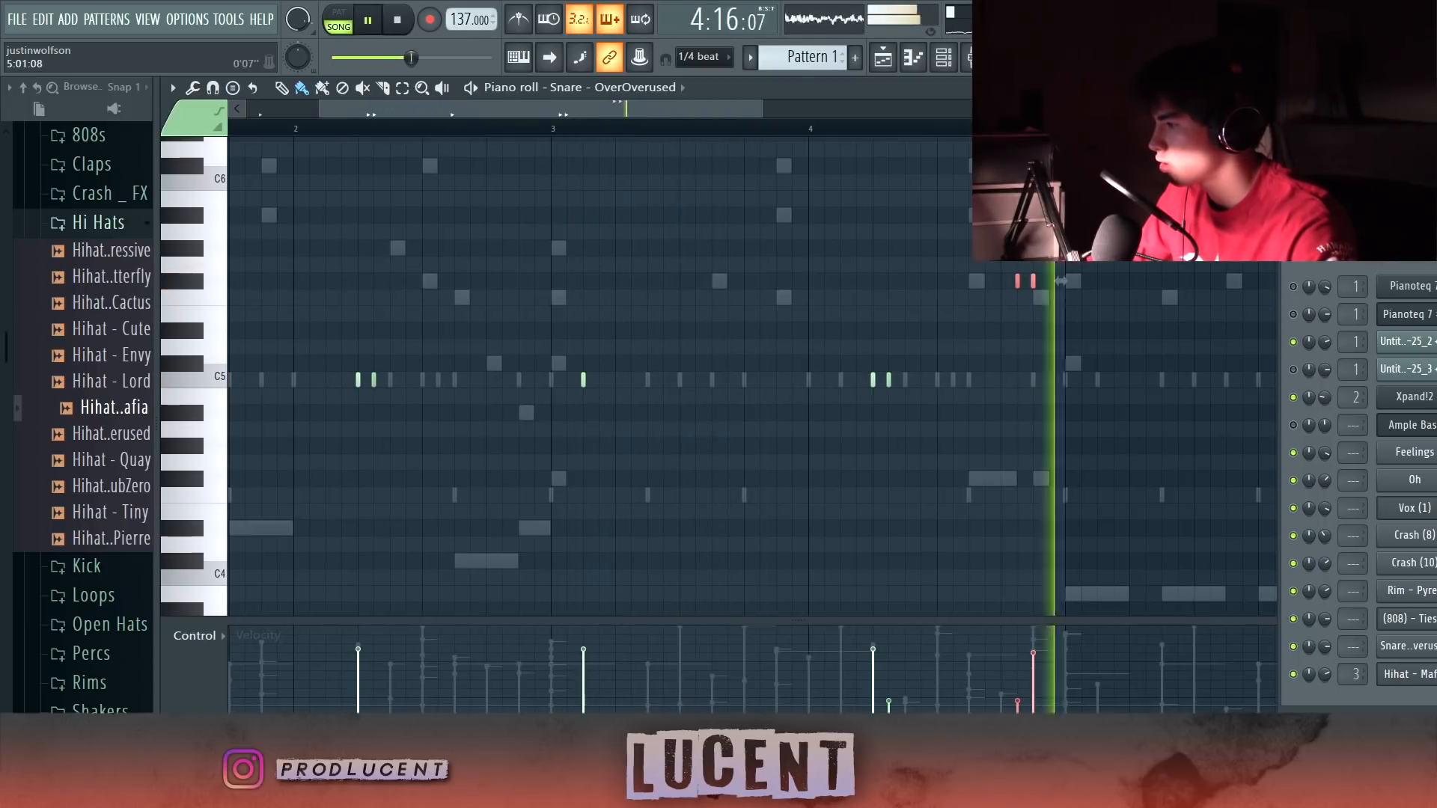
- Duplicate the snare notes of bars 1 to 4 into bars 5 to 8 and clear the time selection
drag(1066, 130, 28, 403)
key(ctrl+b)
ctrl+click(586, 131)
drag(604, 111, 244, 111)
- Look at the (808) - Tiesto channel's sample settings and open that channel's piano roll with the channel rack beside it
drag(1369, 251, 1135, 139)
click(1183, 511)
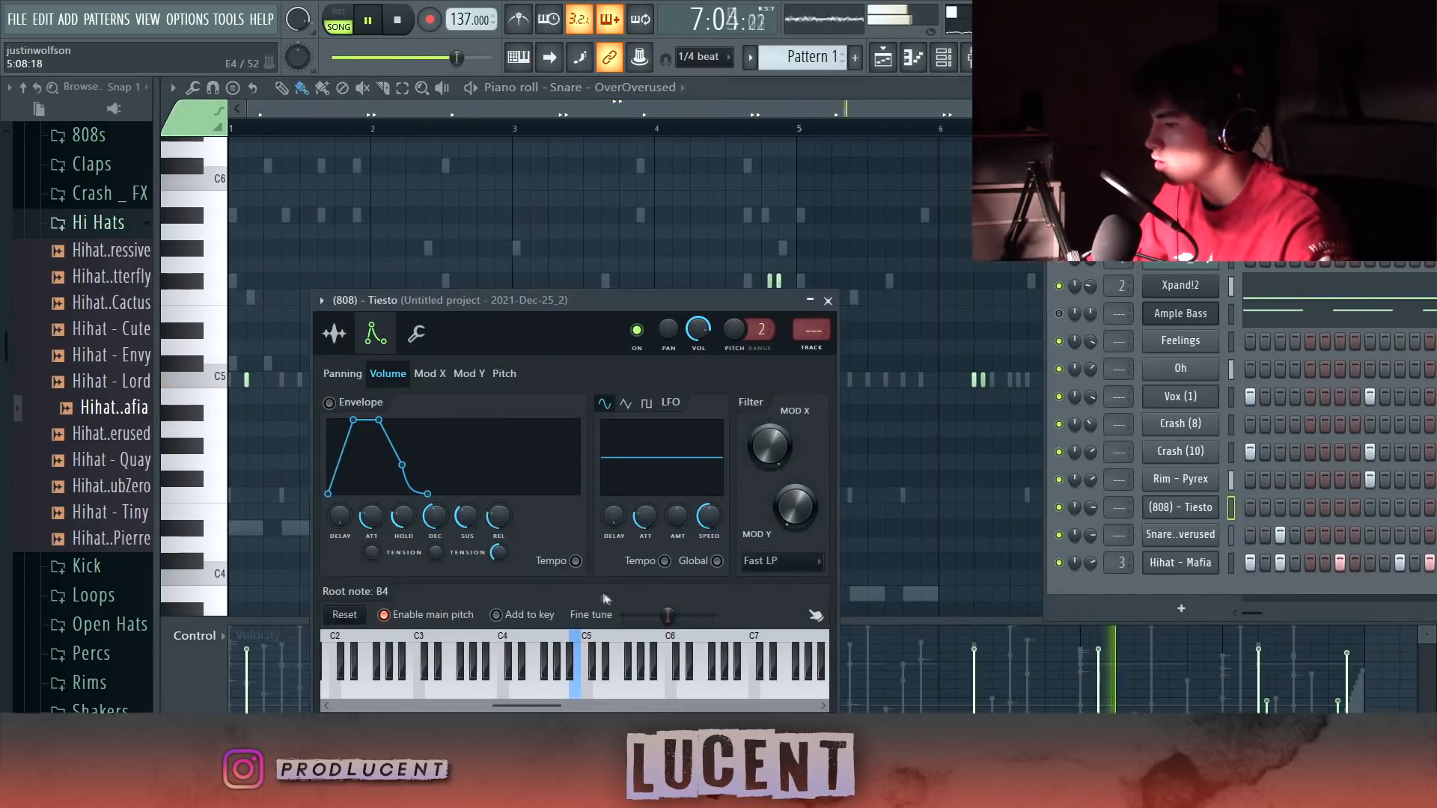
click(335, 338)
right_click(1206, 515)
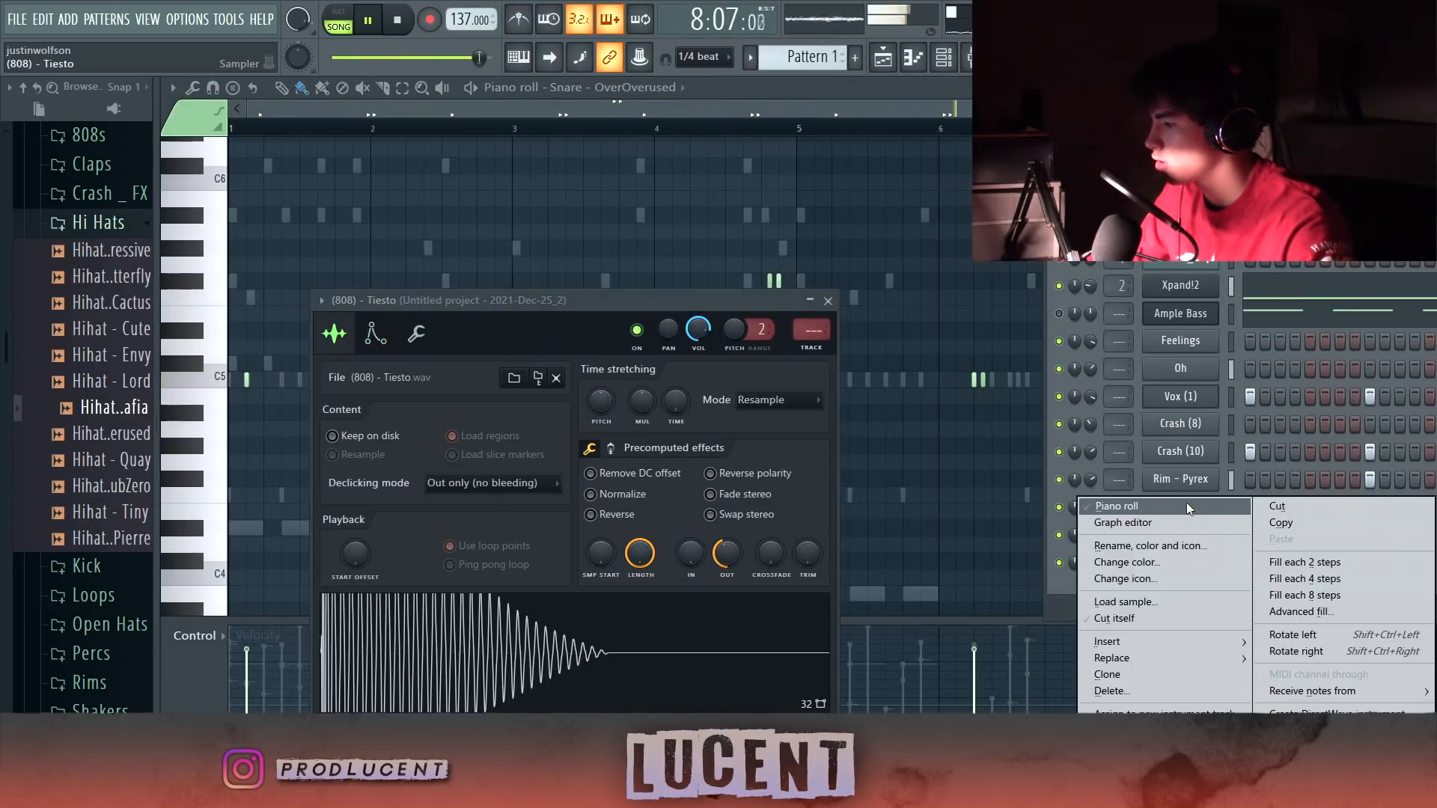
click(1196, 506)
- Play the 808 pattern, delete the D#5 note at 2:05 and add a D#5 note at 2:11
key(space)
scroll(255, 392, up, 3)
key(space)
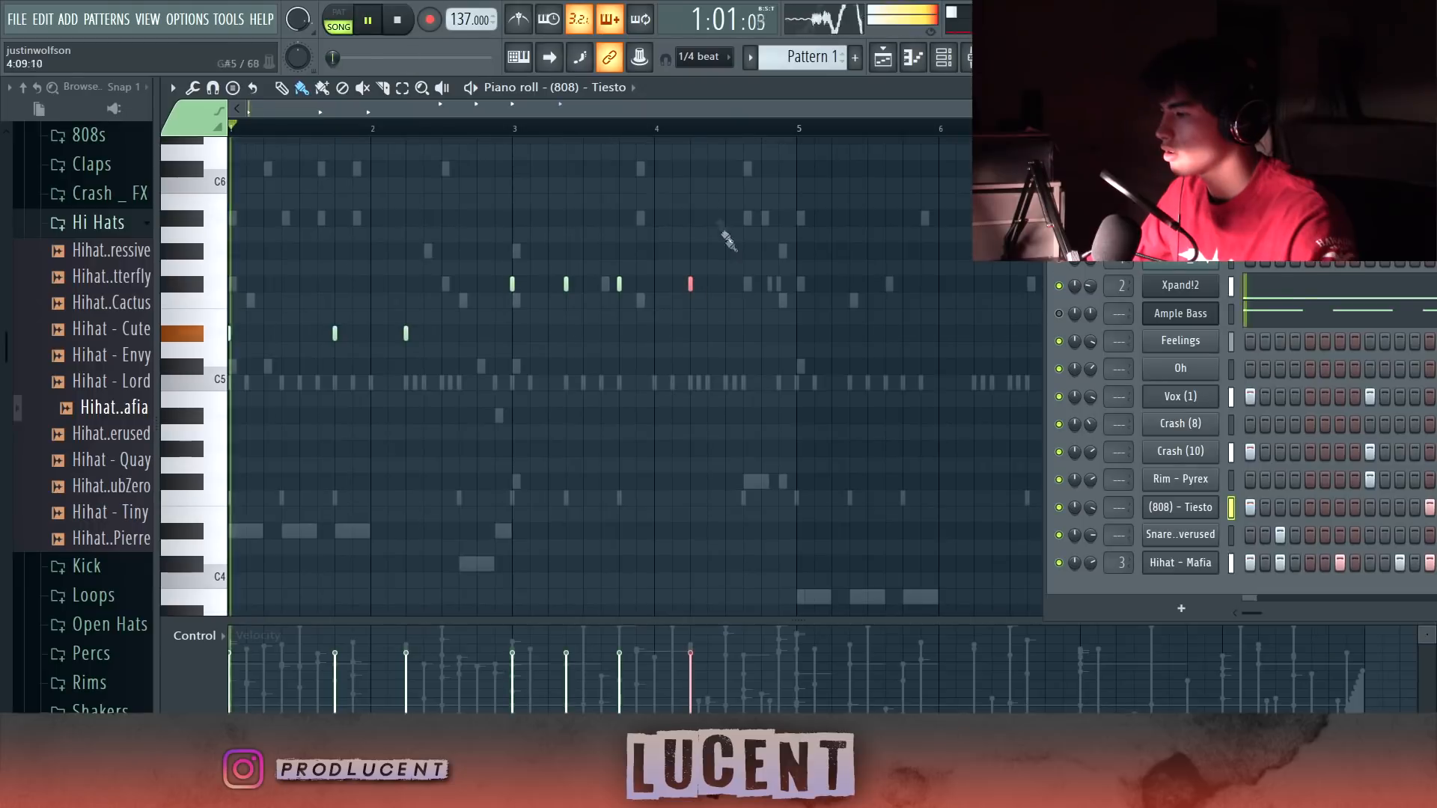
click(339, 334)
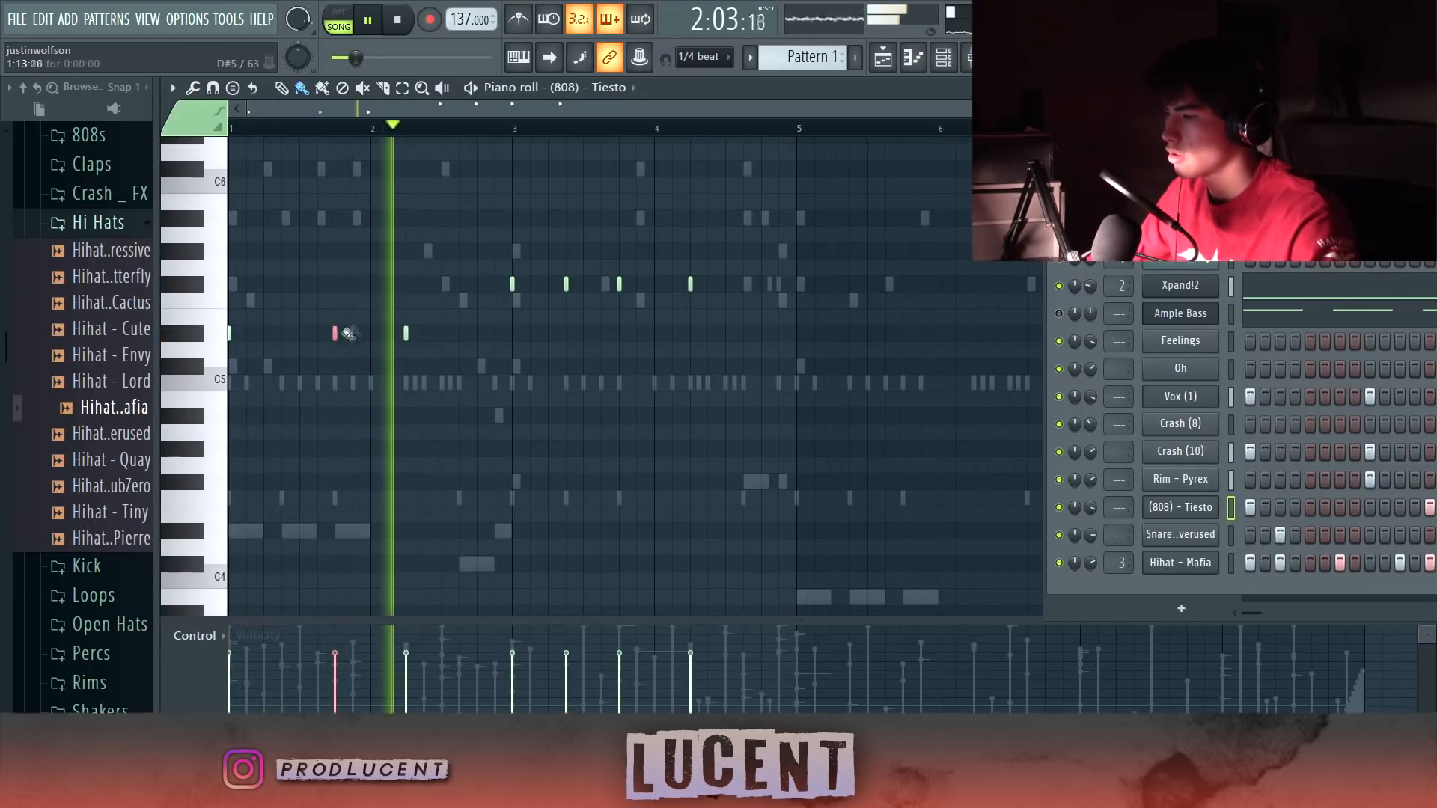
click(333, 132)
right_click(404, 333)
click(458, 333)
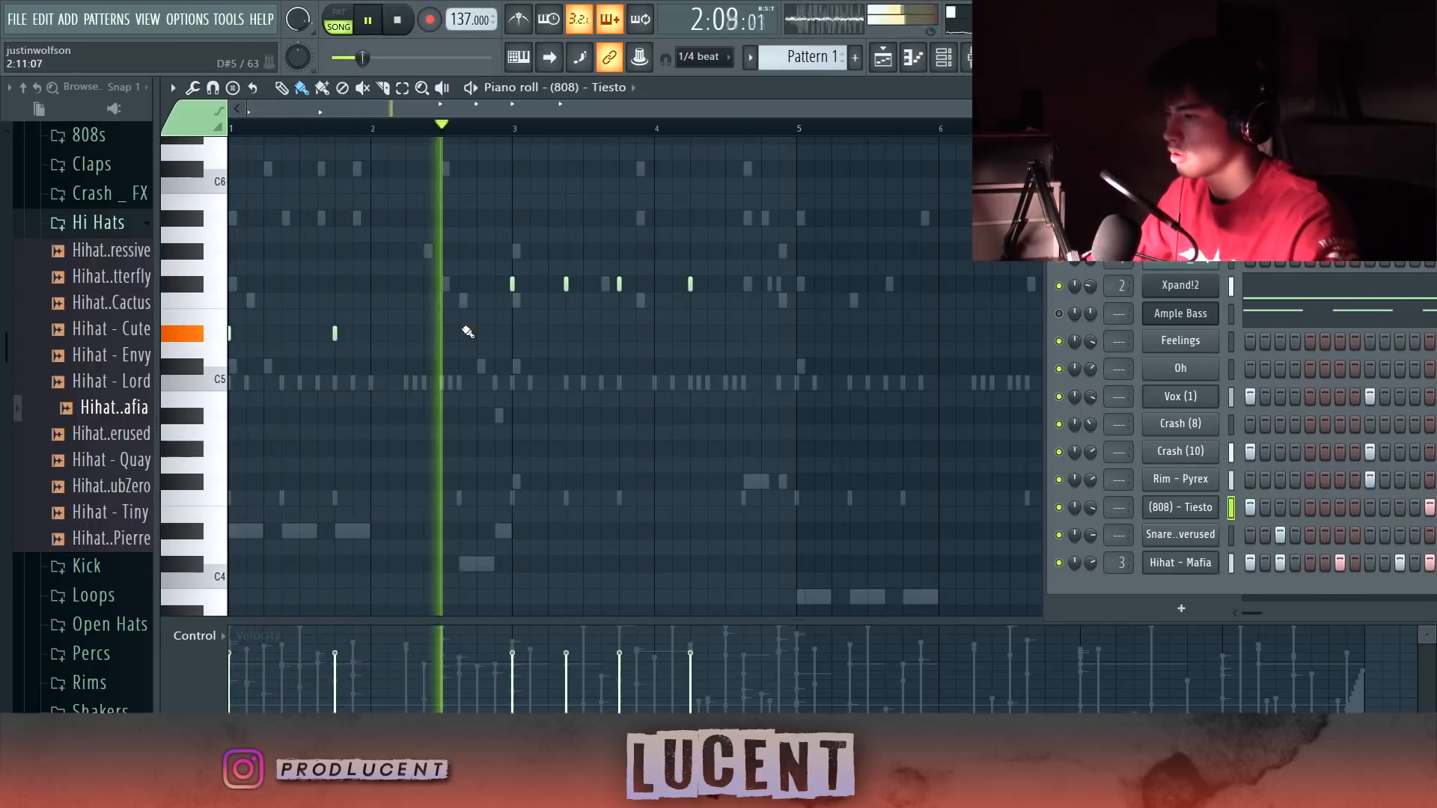
- Delete the F#5 808 note at 3:07, add an A#5 note at 4:11 and play the song from there
click(514, 130)
right_click(567, 284)
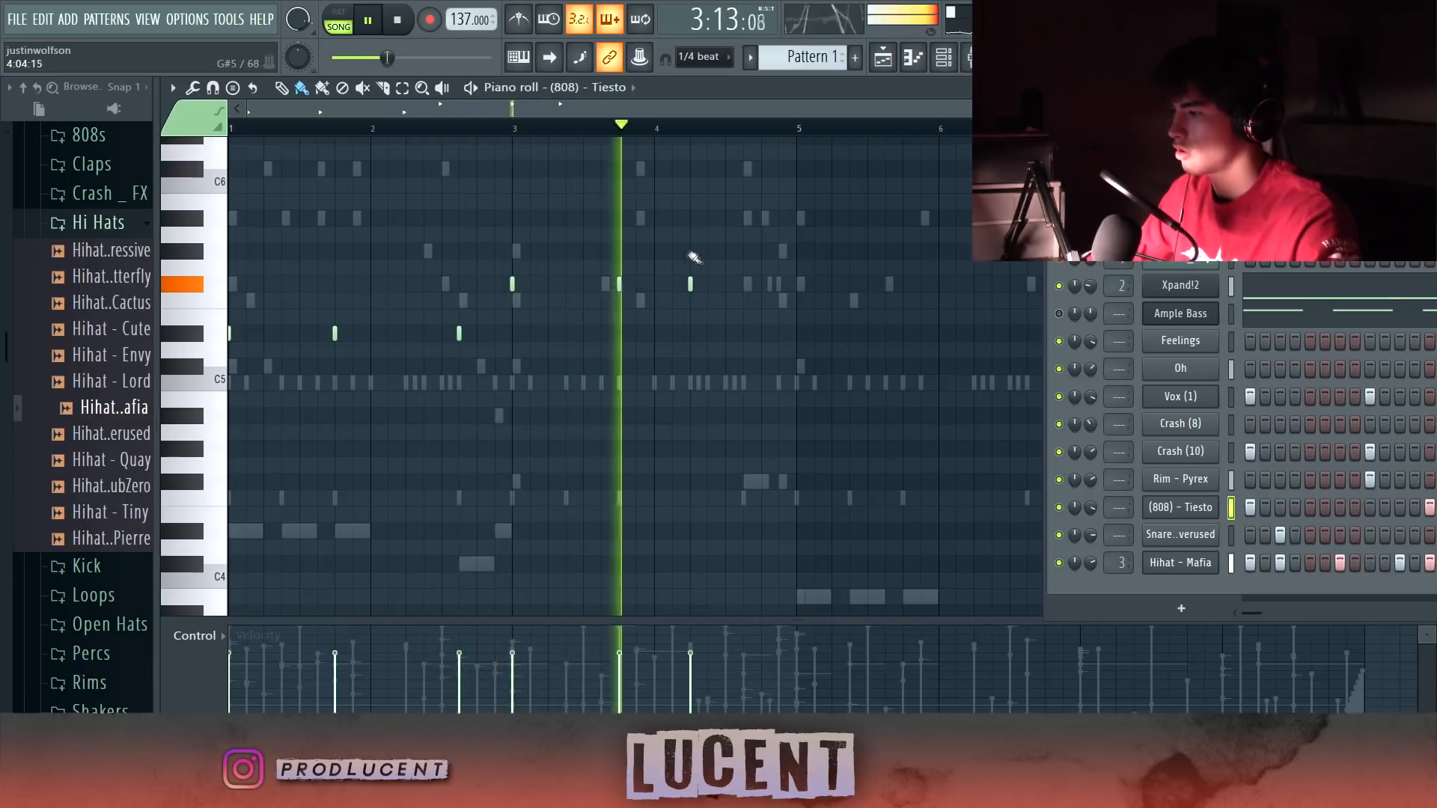
click(744, 236)
right_click(745, 237)
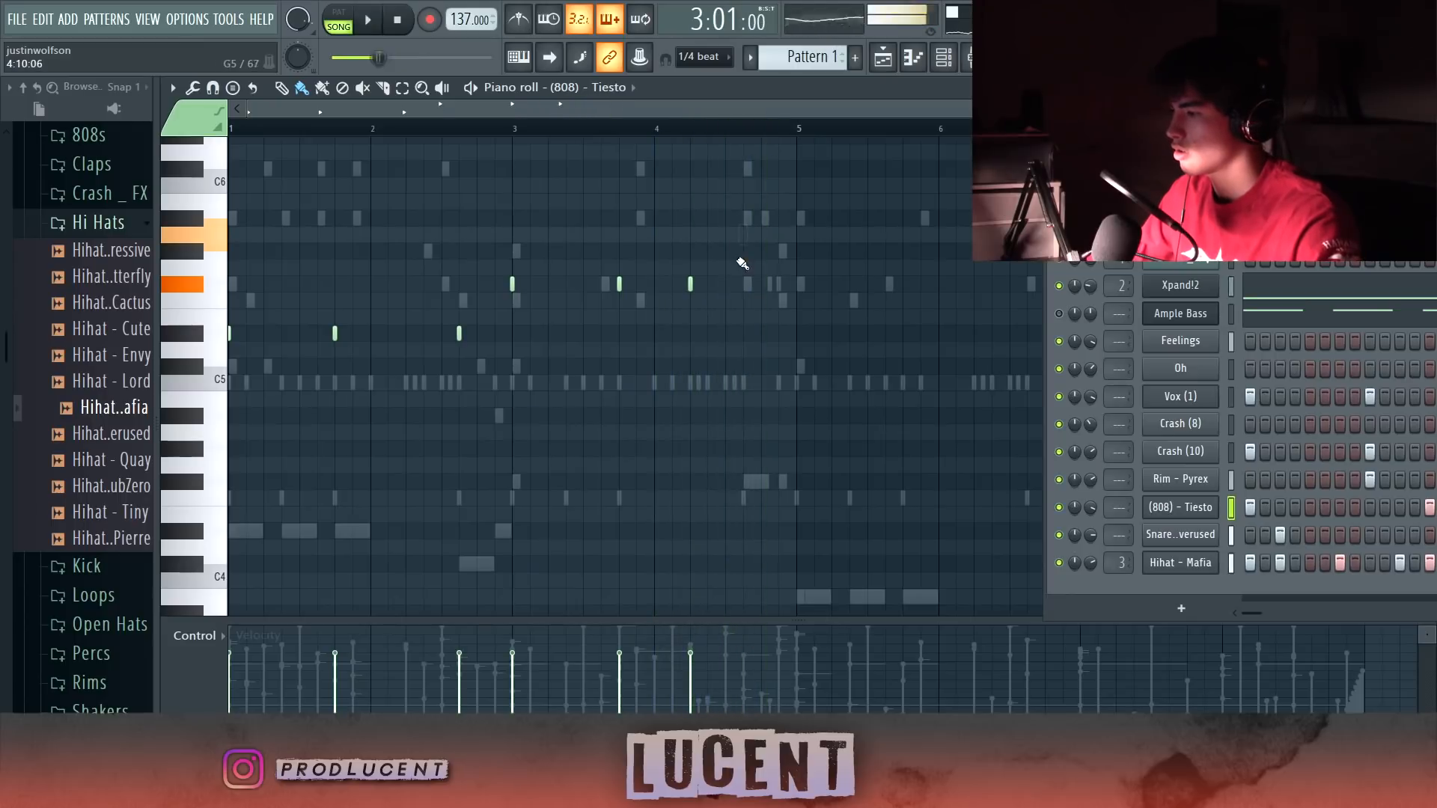
click(745, 219)
click(746, 126)
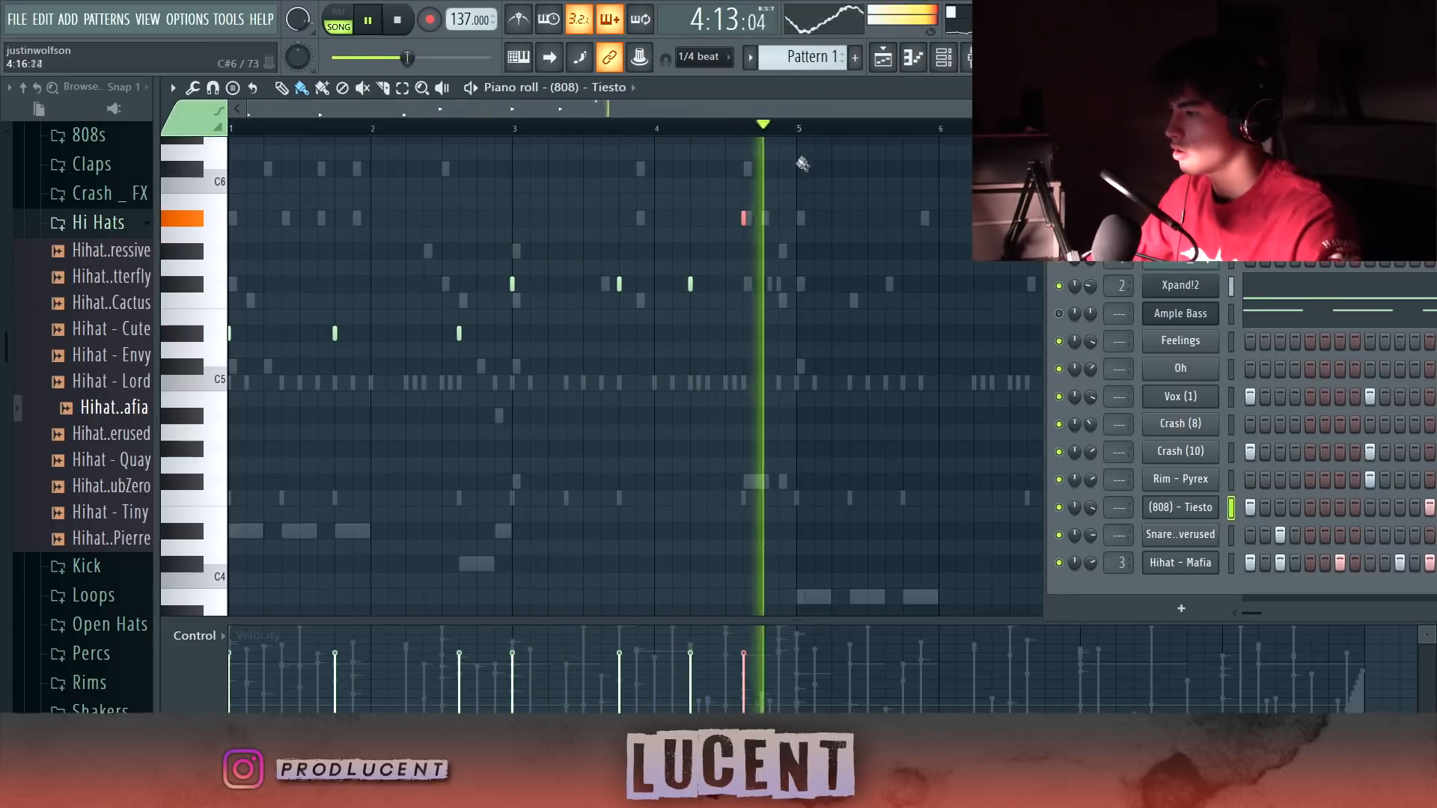
- Duplicate the whole four-bar 808 pattern into bars 5 to 8 and stop playback
key(ctrl+a)
key(ctrl+b)
key(ctrl+d)
key(space)
scroll(891, 282, right, 1)
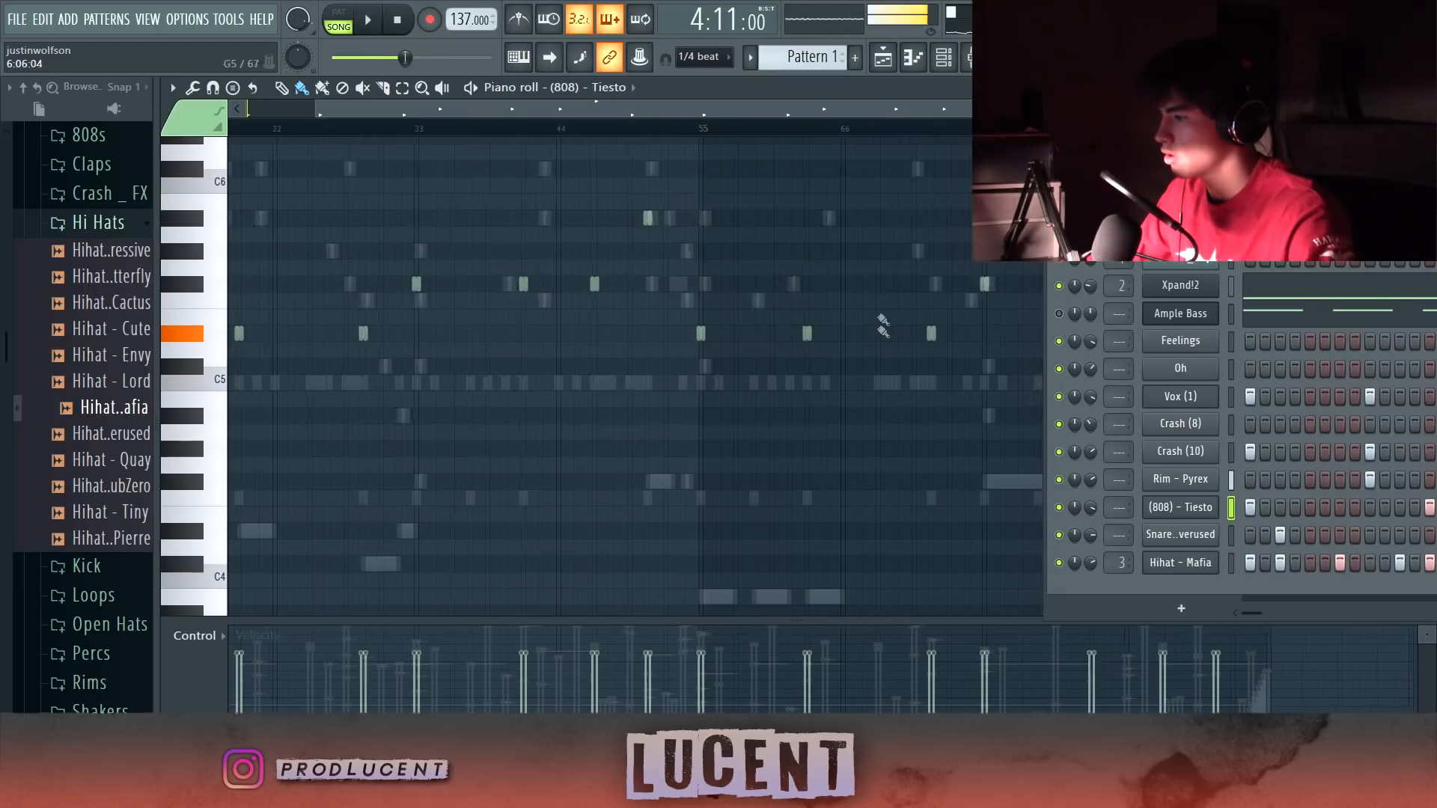
scroll(705, 516, down, 2)
scroll(834, 383, up, 2)
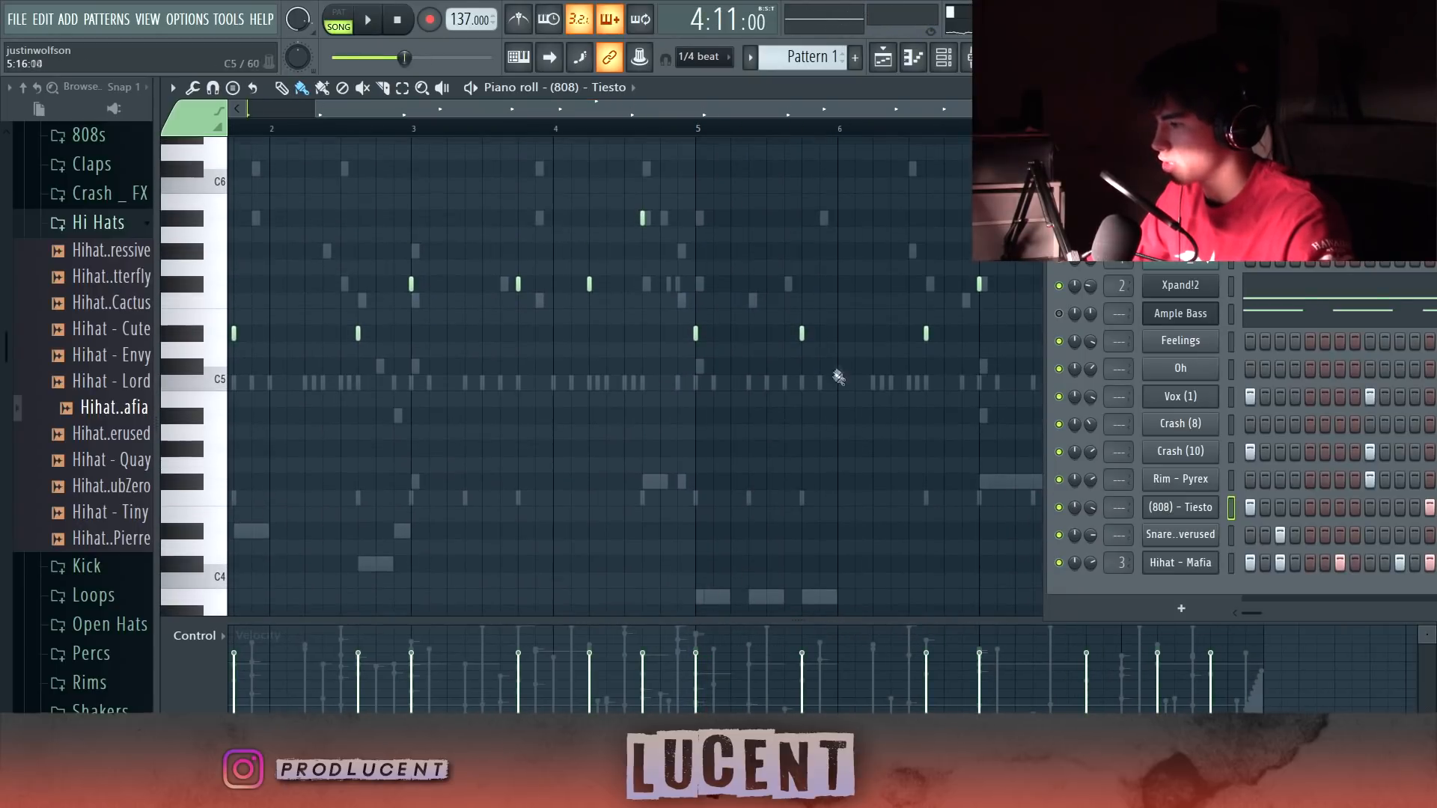
- Move the D#5 808 notes at 5:01, 5:13 and 6:11 down to B4 while playing the song
drag(699, 406, 696, 392)
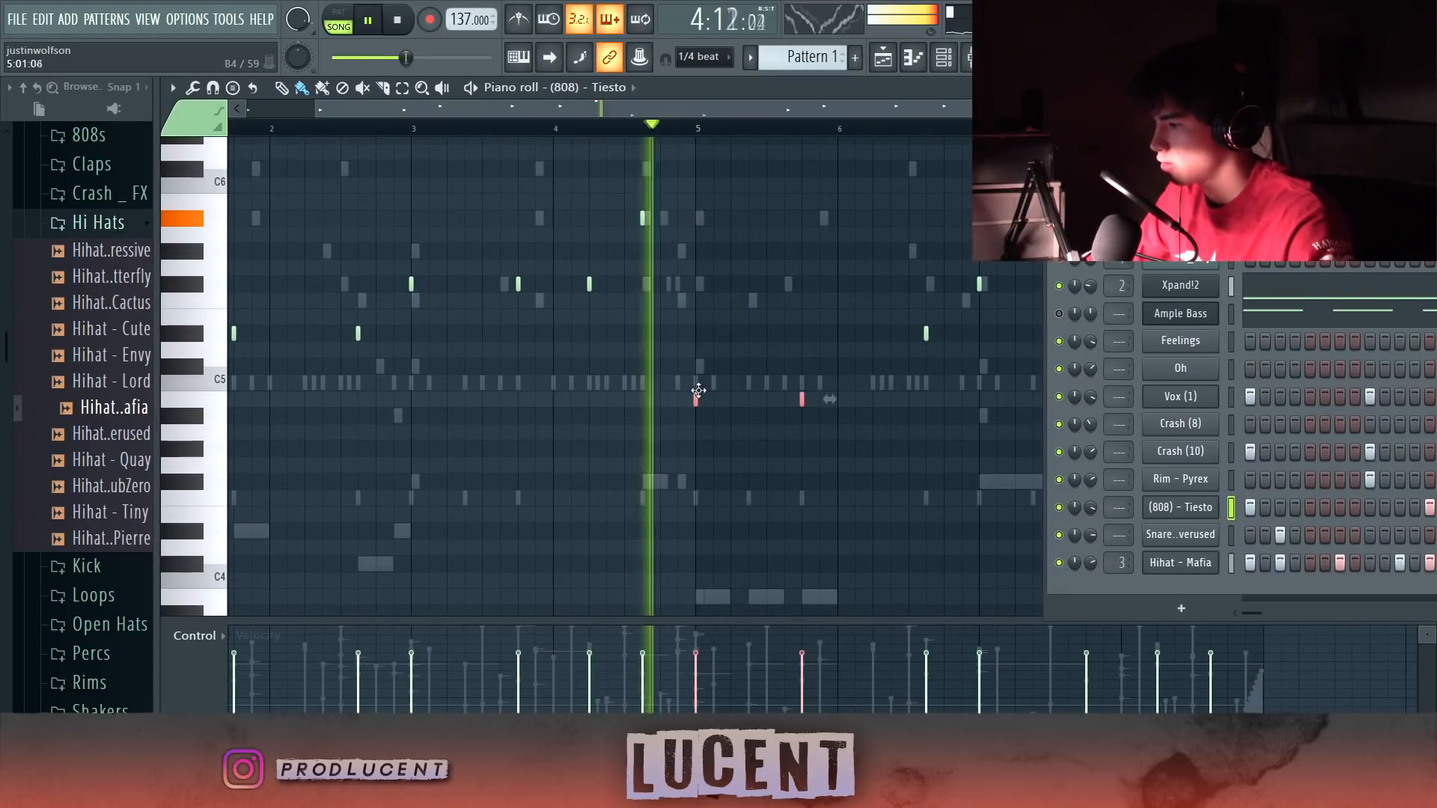
key(space)
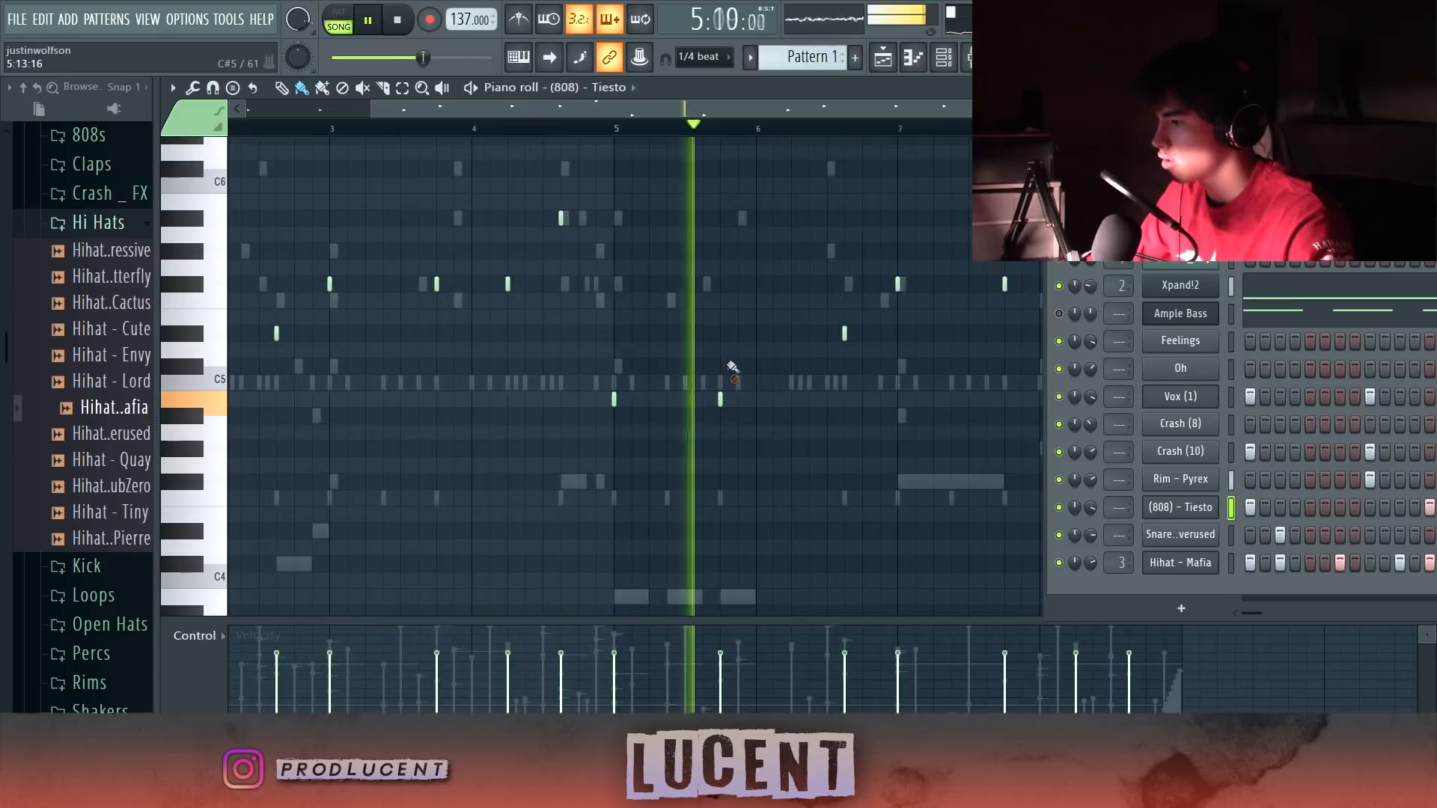
click(851, 401)
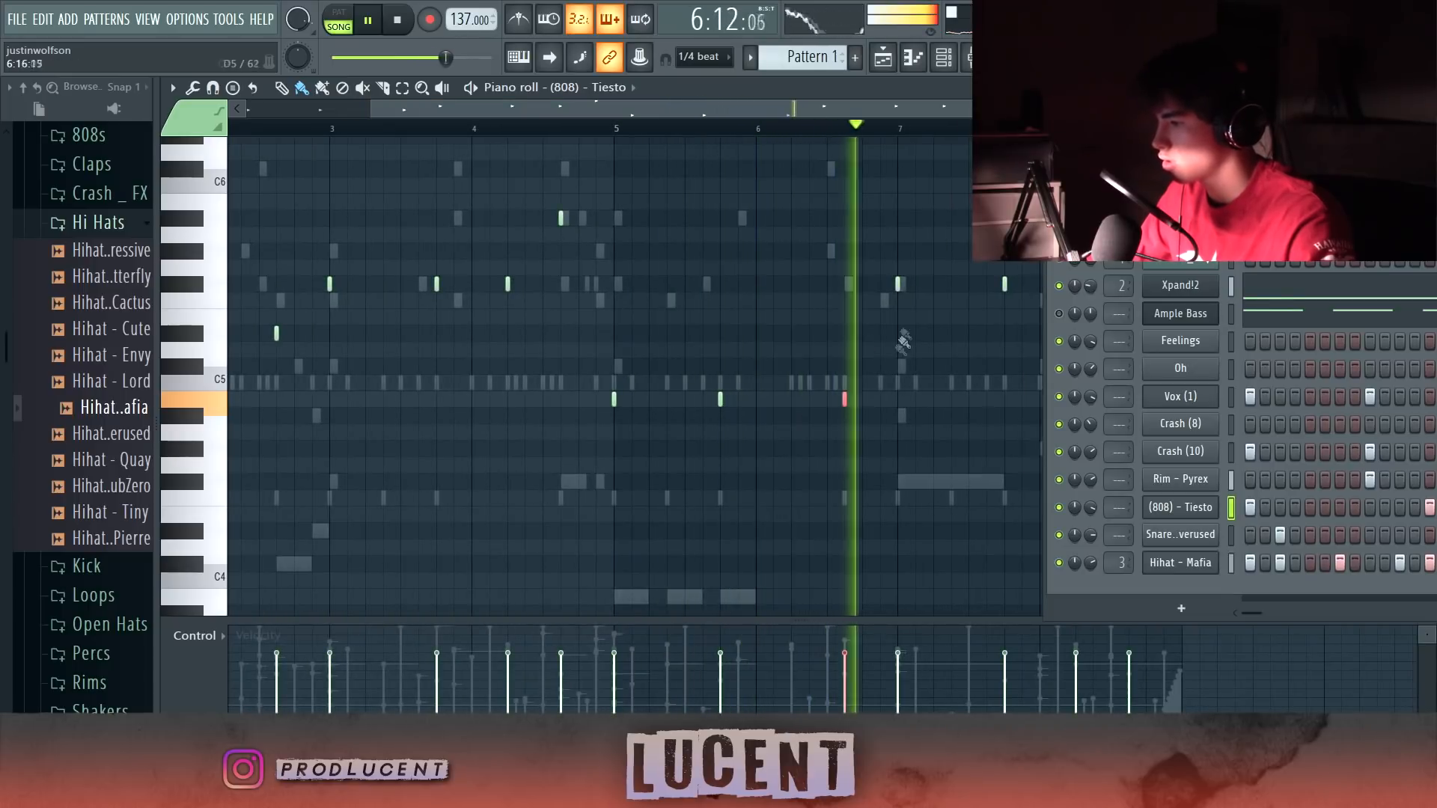
- Try an F#4 808 note at 7:01 and a G#4 note at 8:05, and delete the F#5 note at 7:13
drag(1026, 304, 703, 157)
scroll(818, 347, down, 3)
scroll(737, 385, up, 1)
key(space)
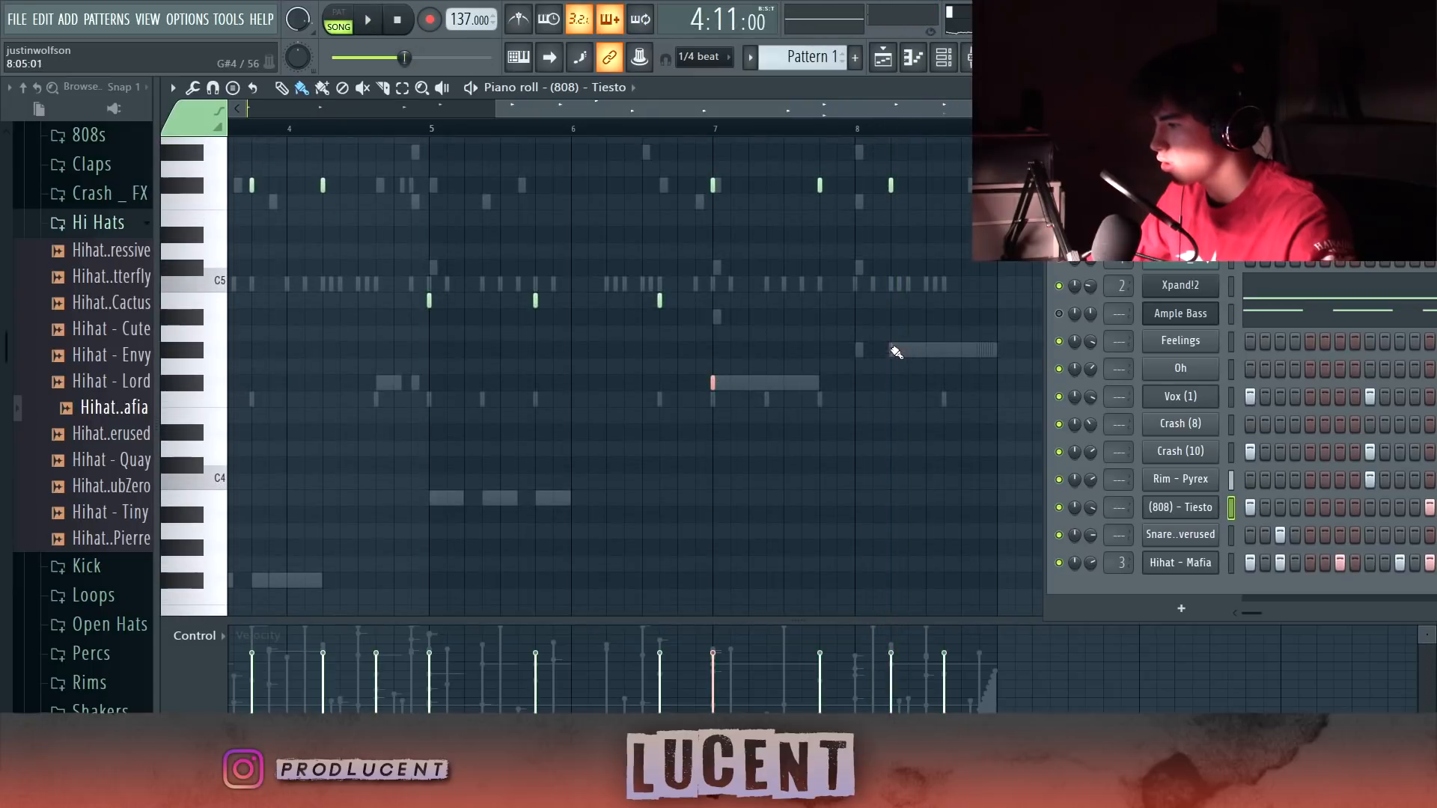
click(891, 347)
scroll(971, 348, up, 2)
right_click(820, 285)
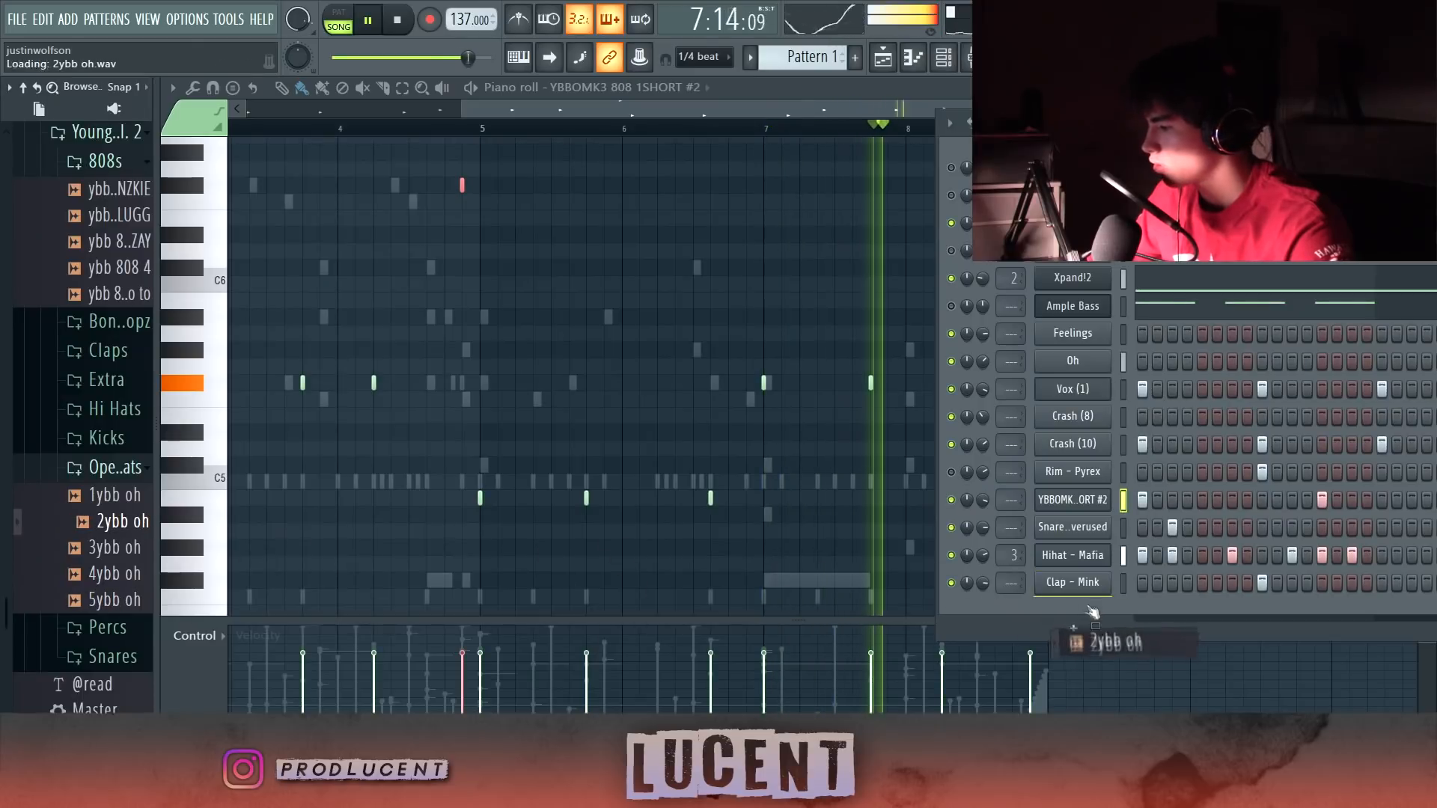
- Open the 2ybb oh channel's piano roll and place C5 open-hat notes at 3:01, 3:13 and 4:11
right_click(1064, 610)
click(1115, 522)
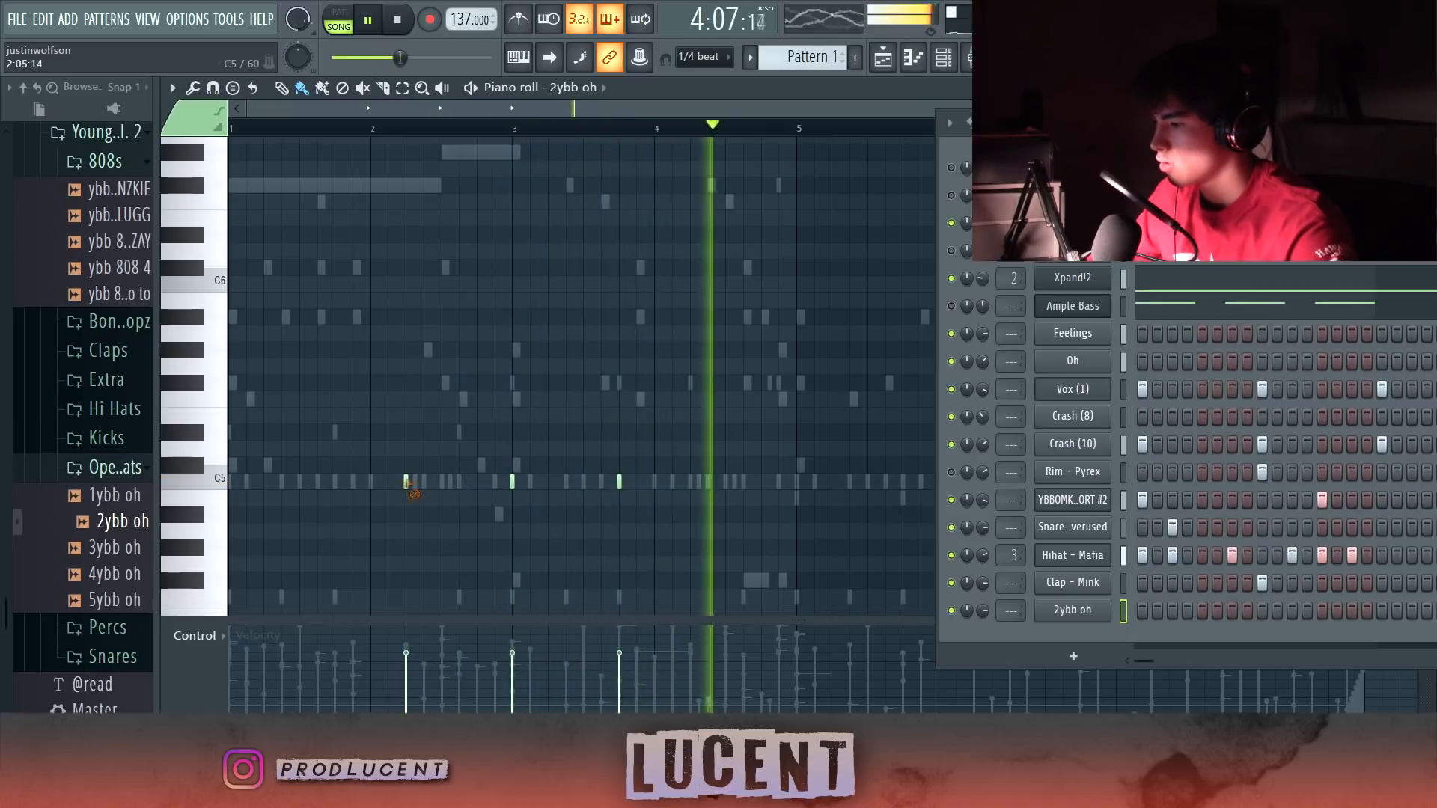
scroll(696, 367, down, 1)
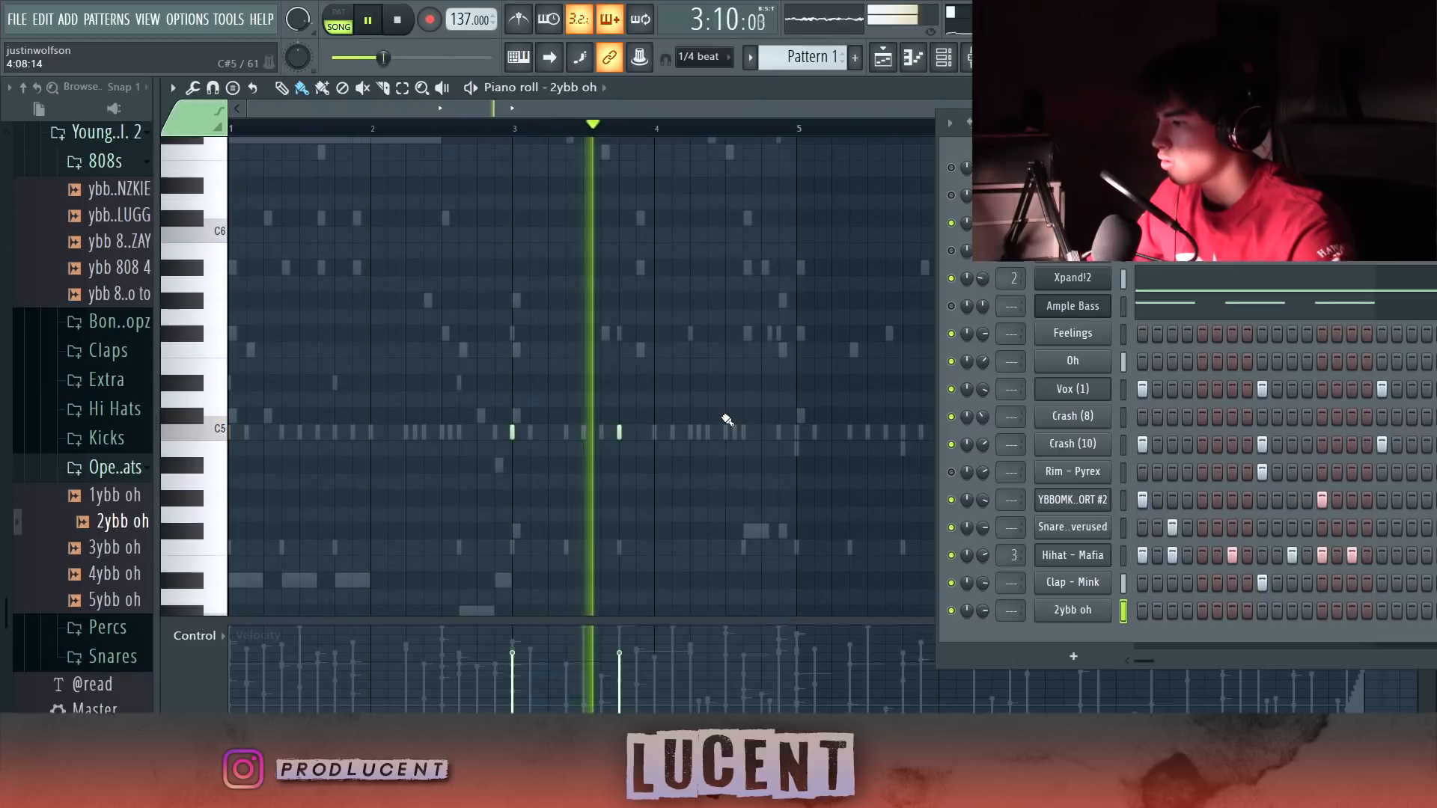
key(space)
key(space)
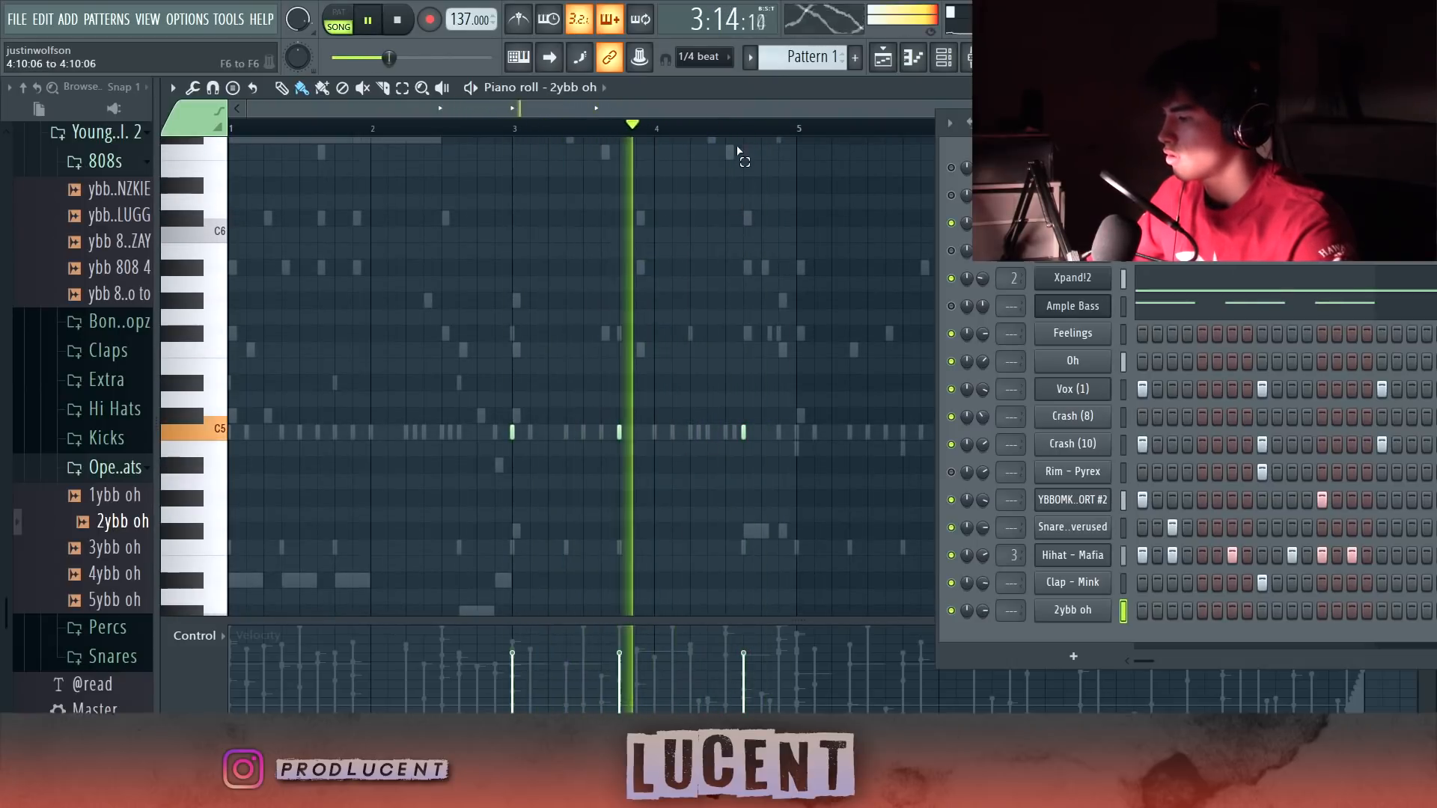
- Duplicate the 2ybb oh notes of bars 1 to 4 into bars 5 to 8 and slightly lower that channel's volume
scroll(785, 407, up, 1)
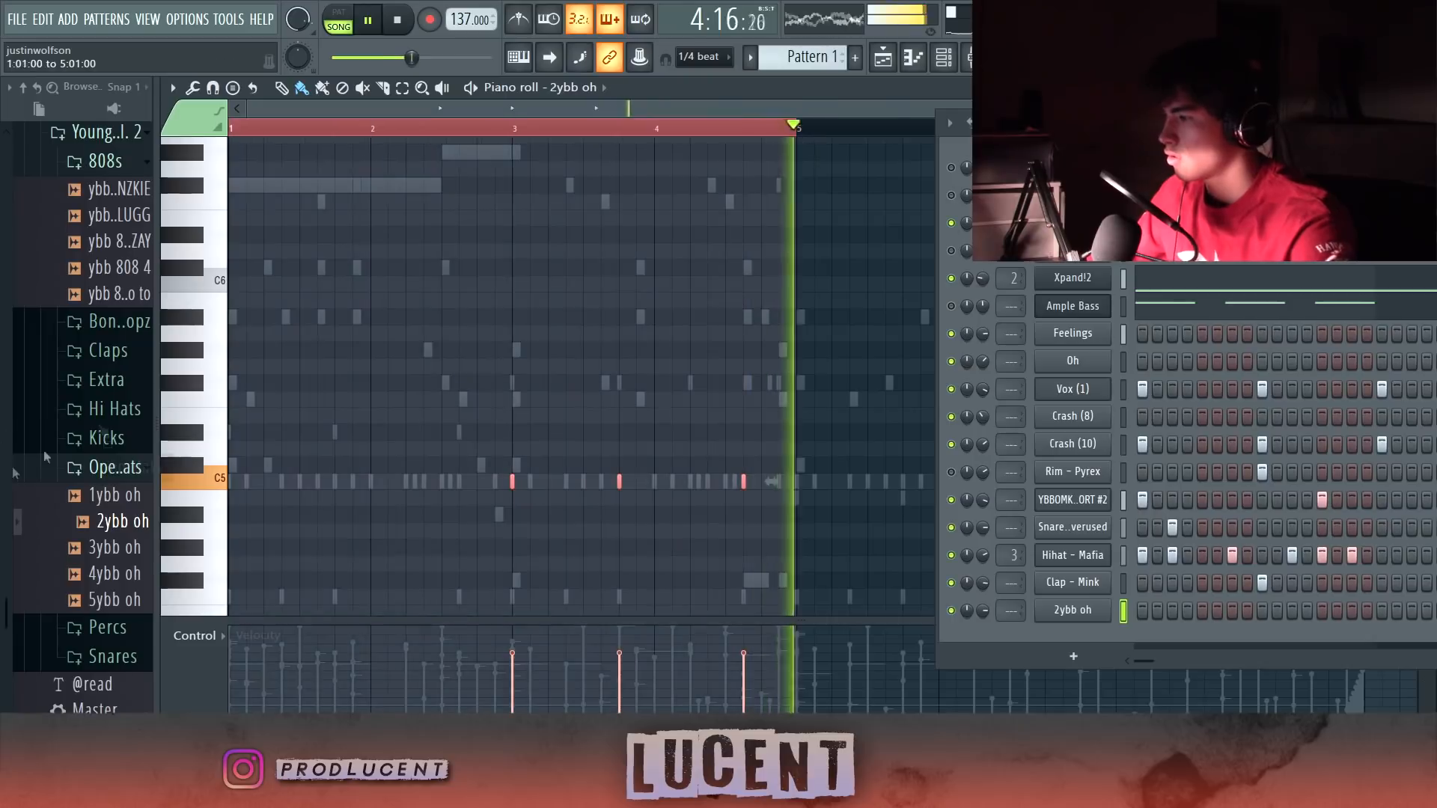
ctrl+click(840, 133)
drag(1047, 122, 1311, 115)
drag(1246, 603, 1246, 607)
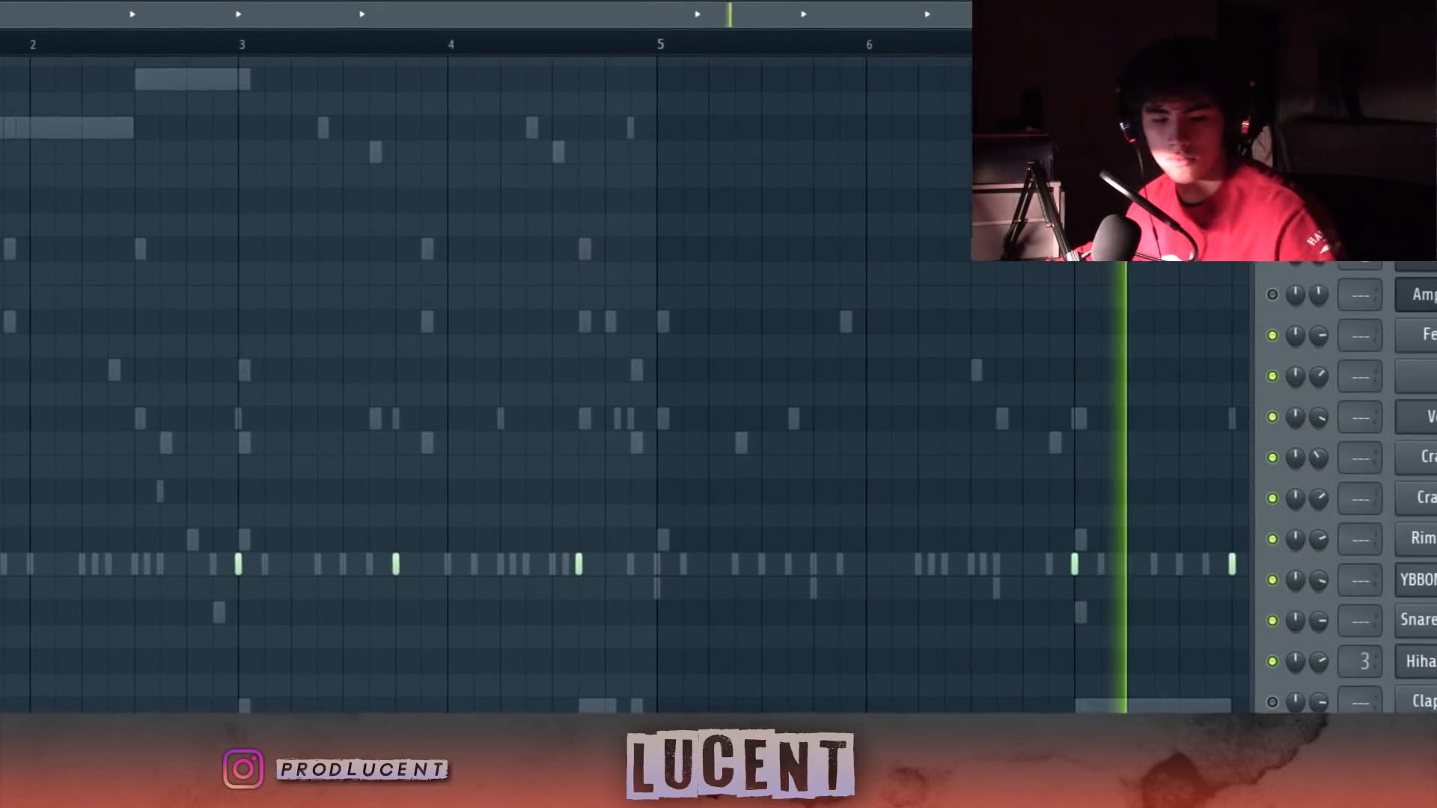
- Close the piano roll to return to the playlist and stop the song
key(F7)
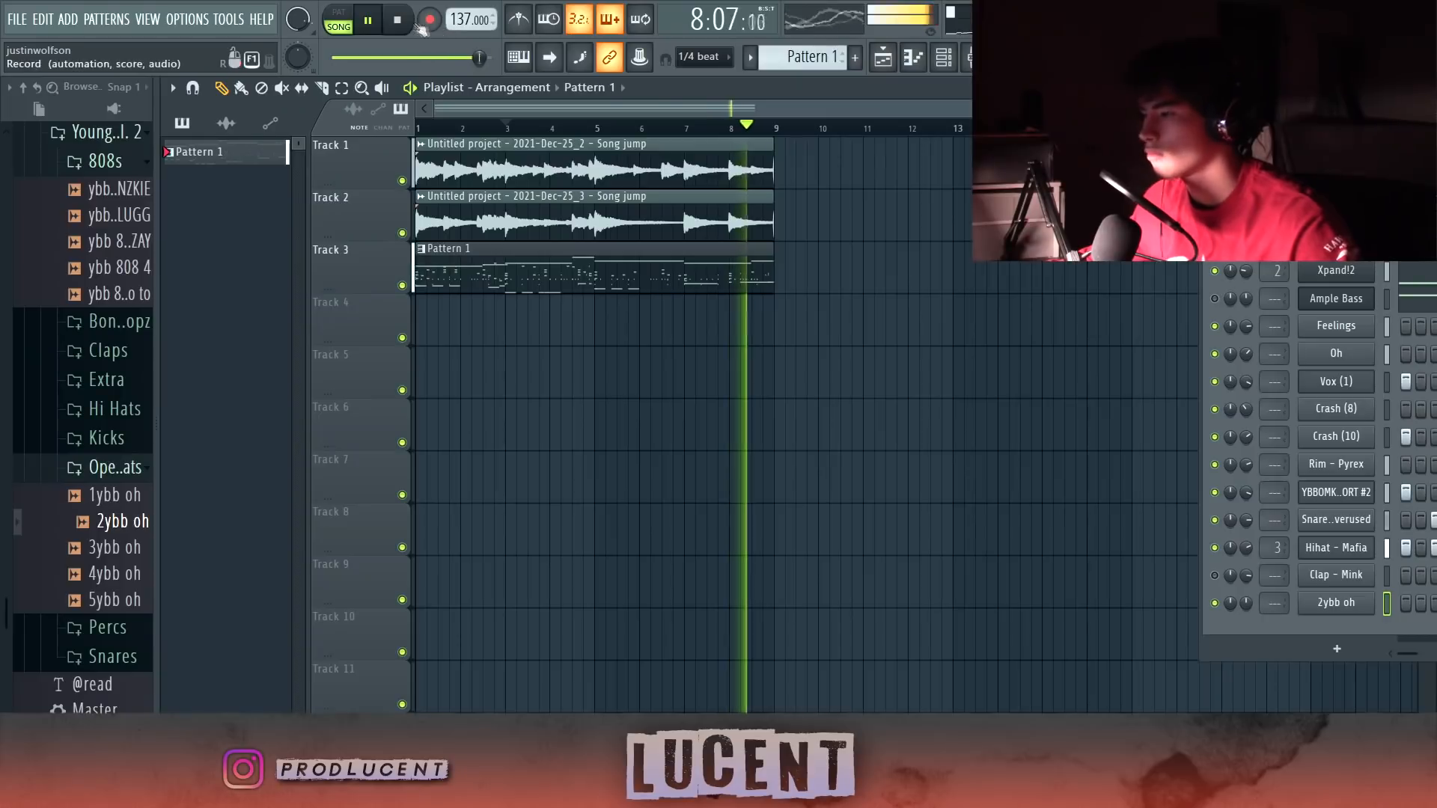
click(399, 21)
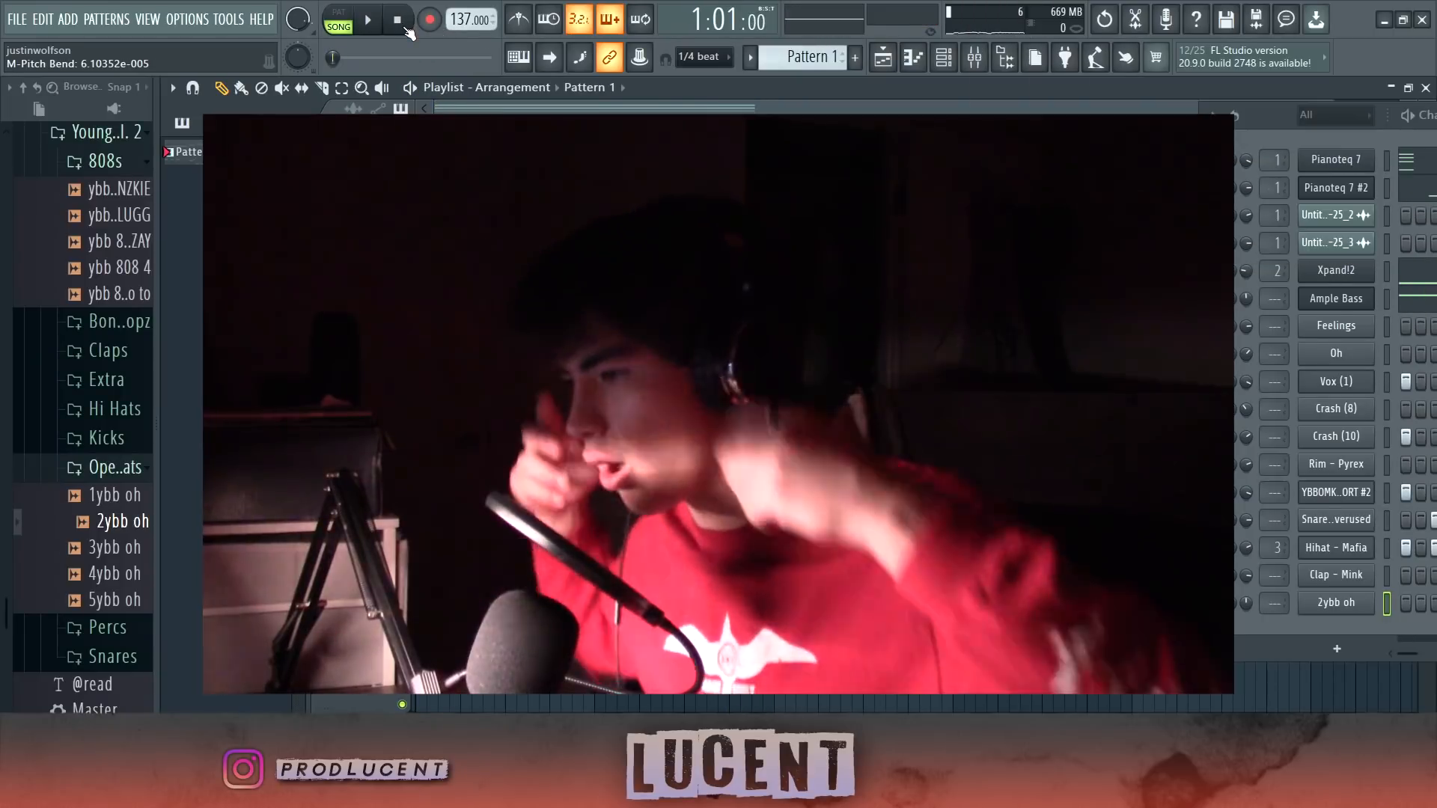